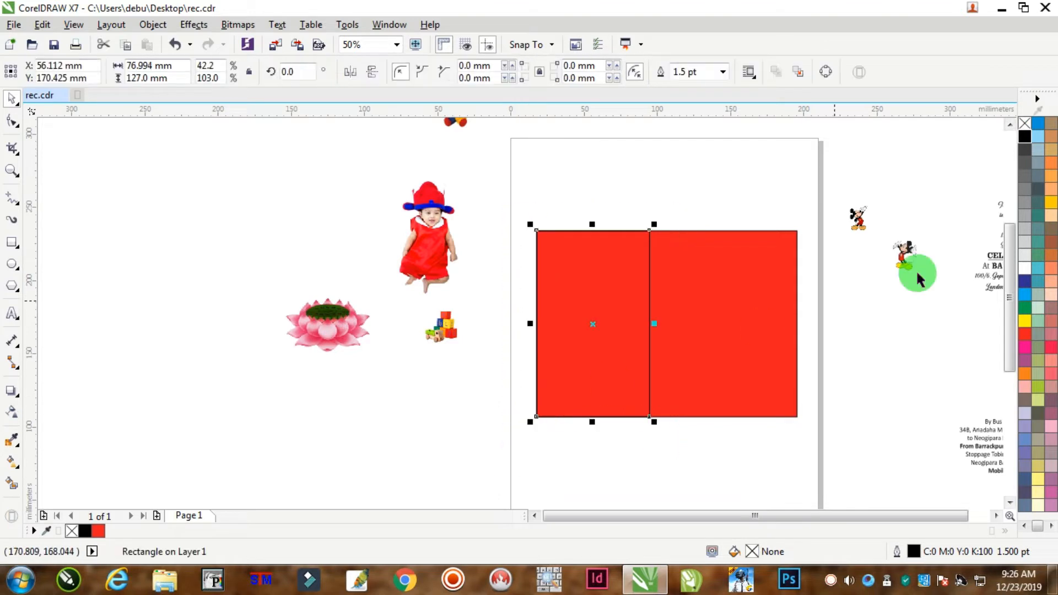
Fill the narrower left rectangle with yellow (C0 M0 Y100 K0)
left_click(1024, 321)
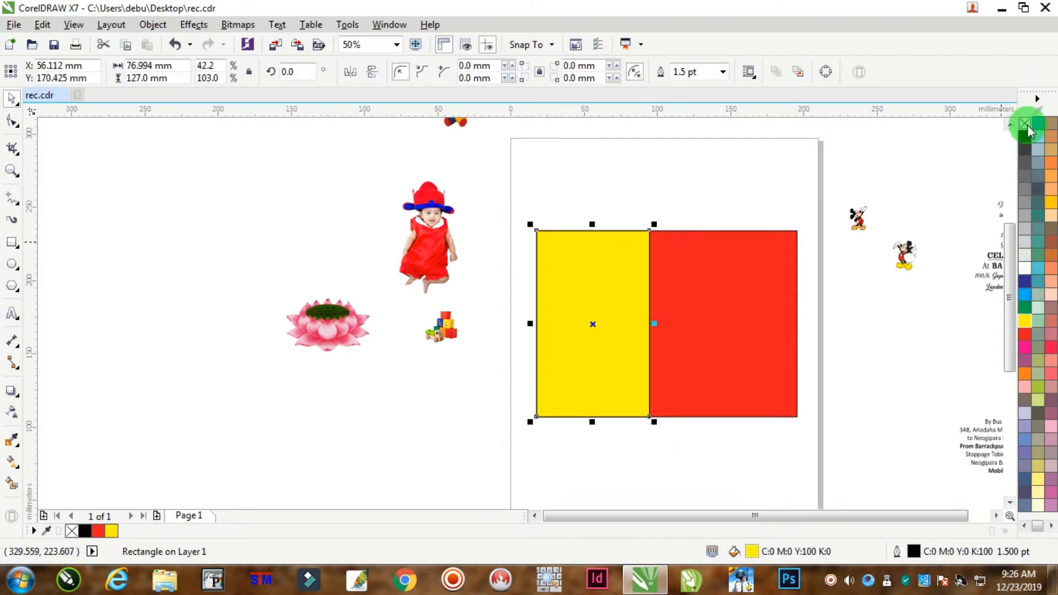
left_click(677, 200)
left_click(702, 288)
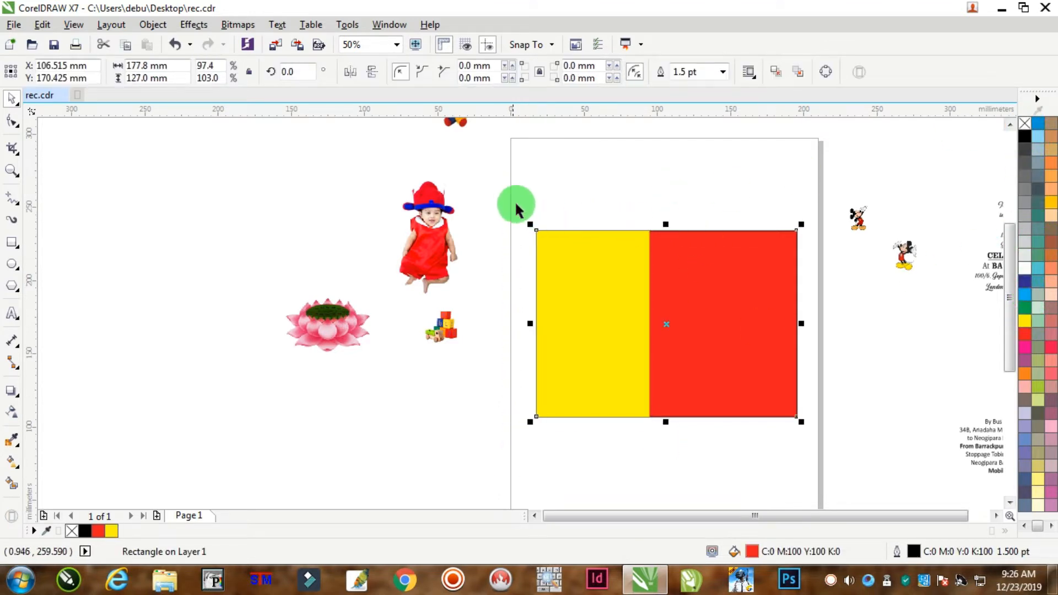
Remove the outlines from both the yellow and the red rectangle
left_click_drag(515, 199, 789, 445)
scroll(806, 250, "up", 1)
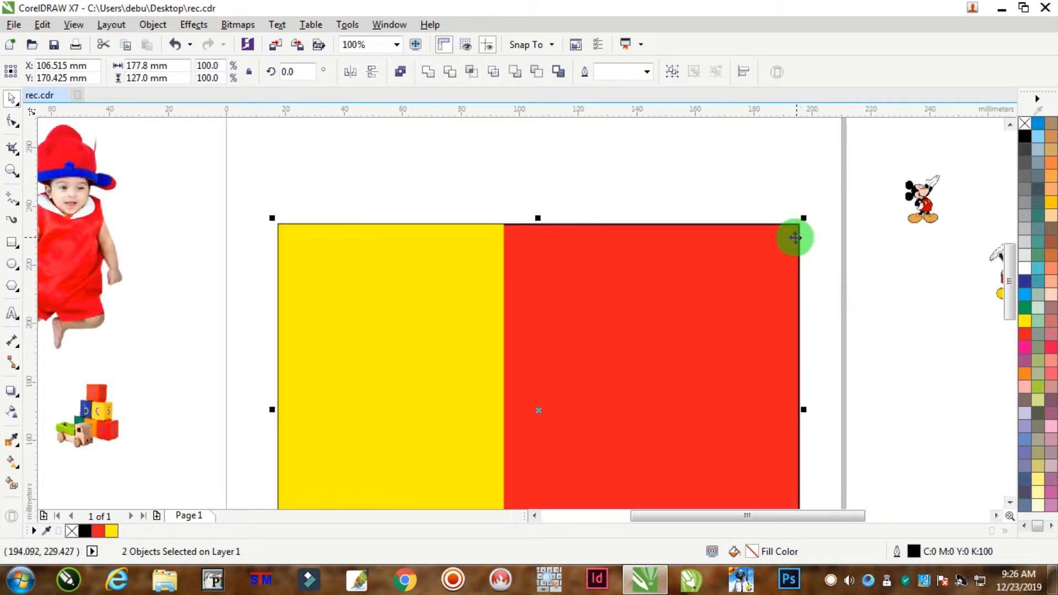
left_click(636, 151)
scroll(598, 229, "down", 2)
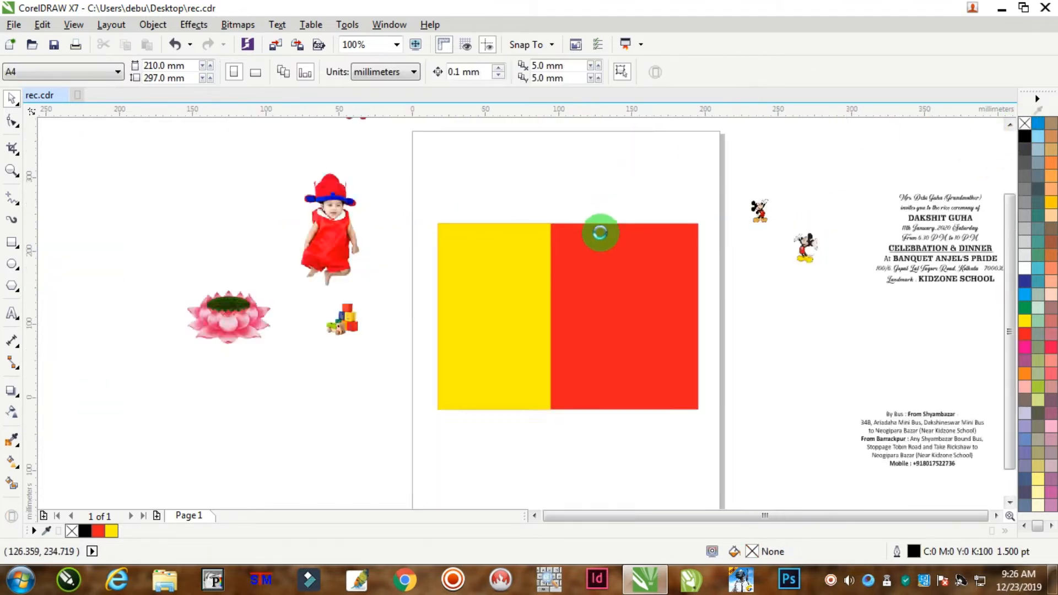
scroll(587, 266, "up", 2)
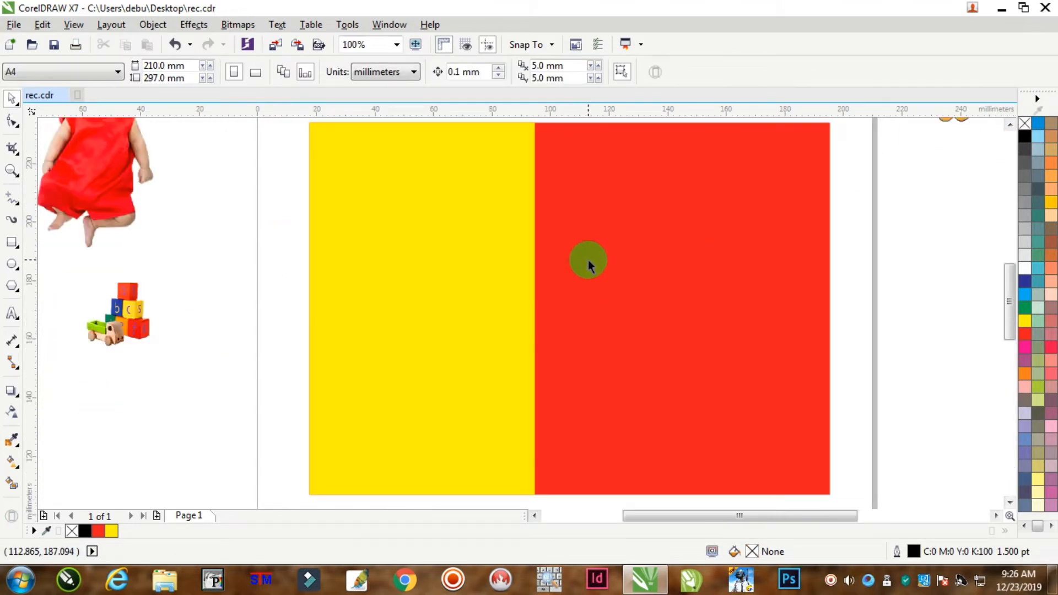
scroll(588, 260, "down", 1)
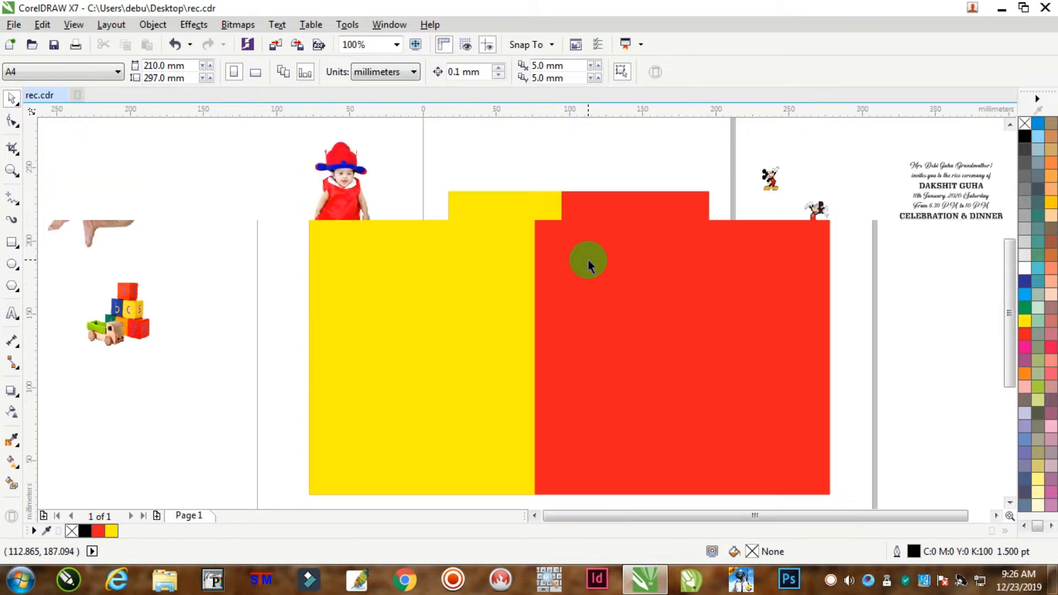
Darken the red rectangle's fill slightly to C8 M100 Y100 K2
left_click(616, 250)
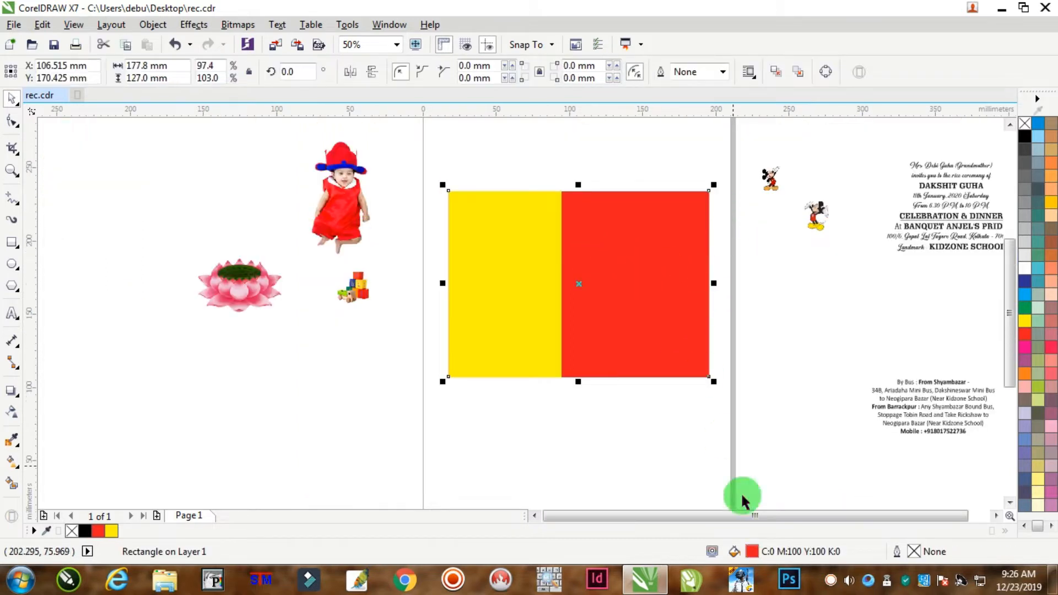
double_click(751, 552)
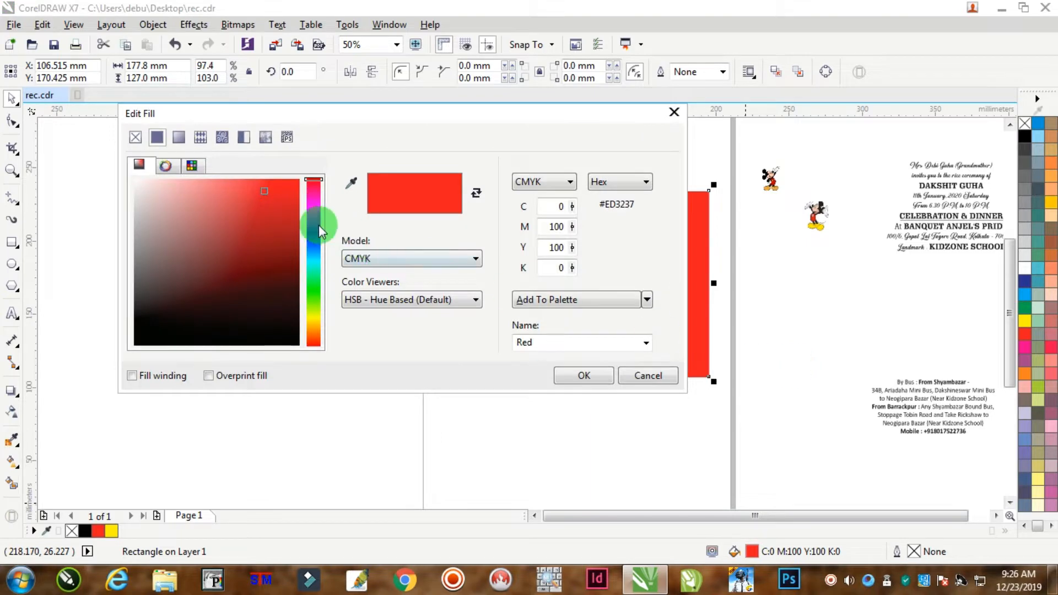
left_click_drag(265, 190, 268, 200)
left_click(585, 377)
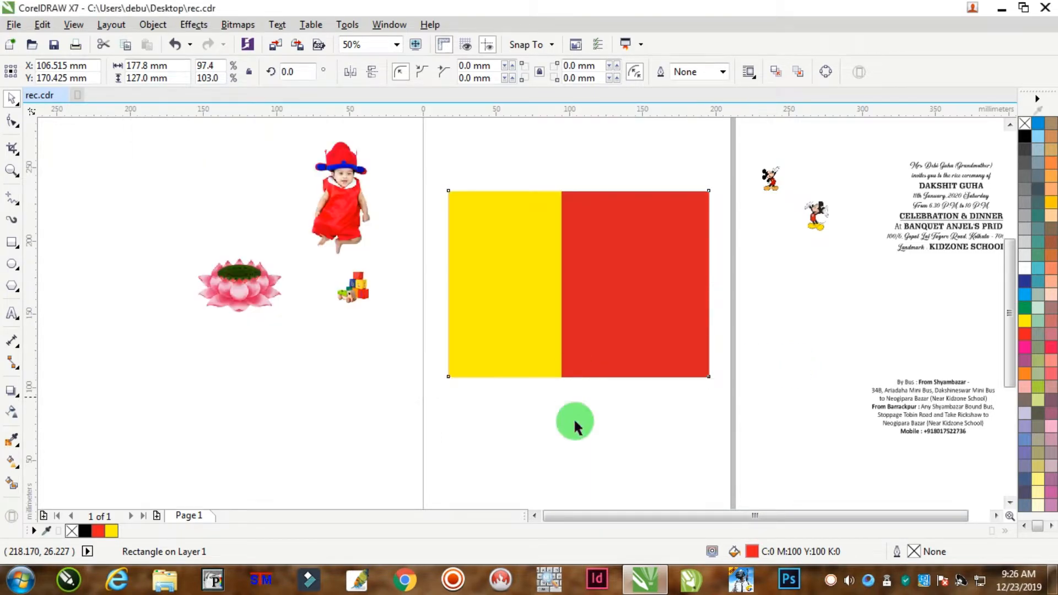
left_click(574, 421)
Change the red rectangle's uniform fill to a deeper, brick-like red
scroll(499, 259, "up", 2)
left_click(726, 264)
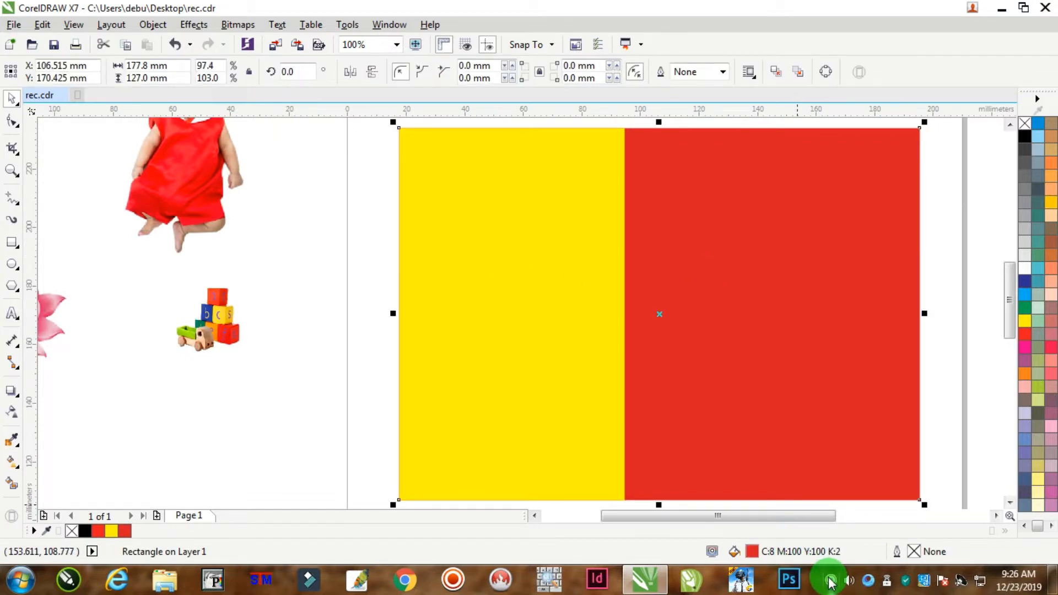
double_click(758, 551)
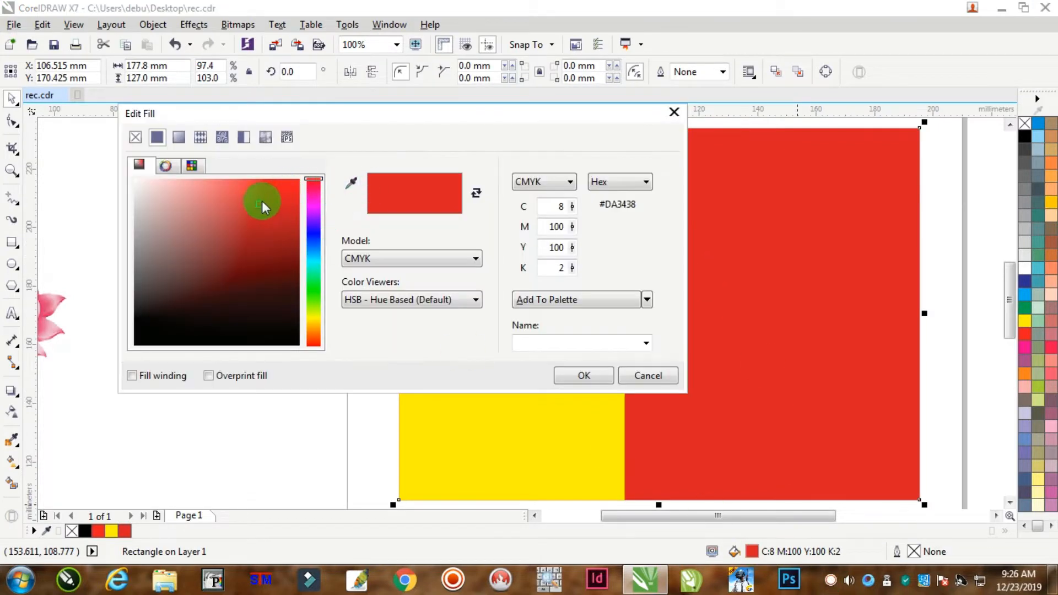
left_click_drag(259, 200, 263, 220)
left_click(585, 375)
left_click(383, 387)
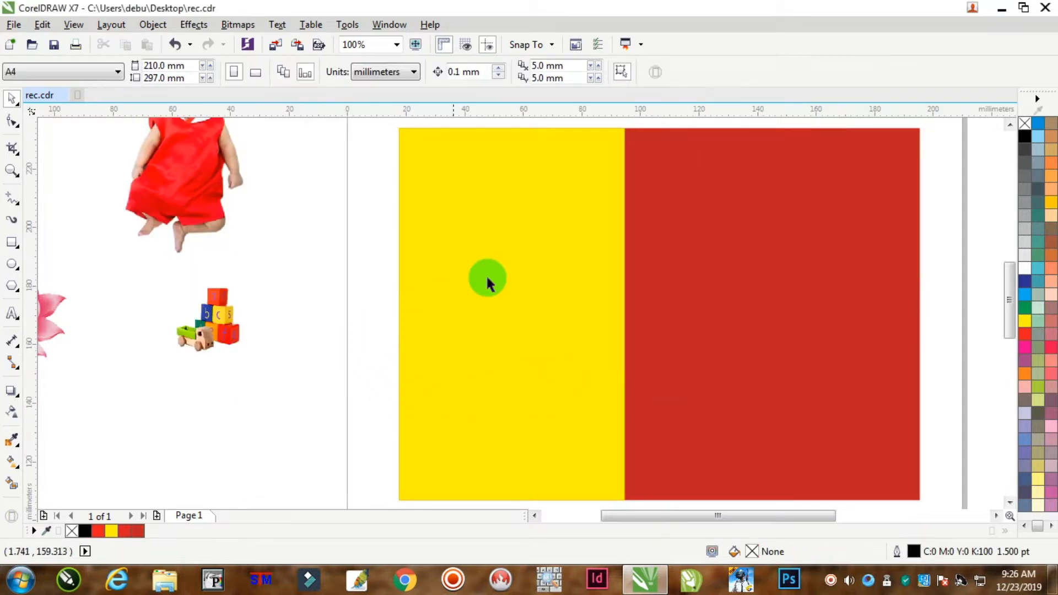
Apply a linear fountain fill running down the yellow rectangle, with yellow at both the start and end nodes
left_click(485, 273)
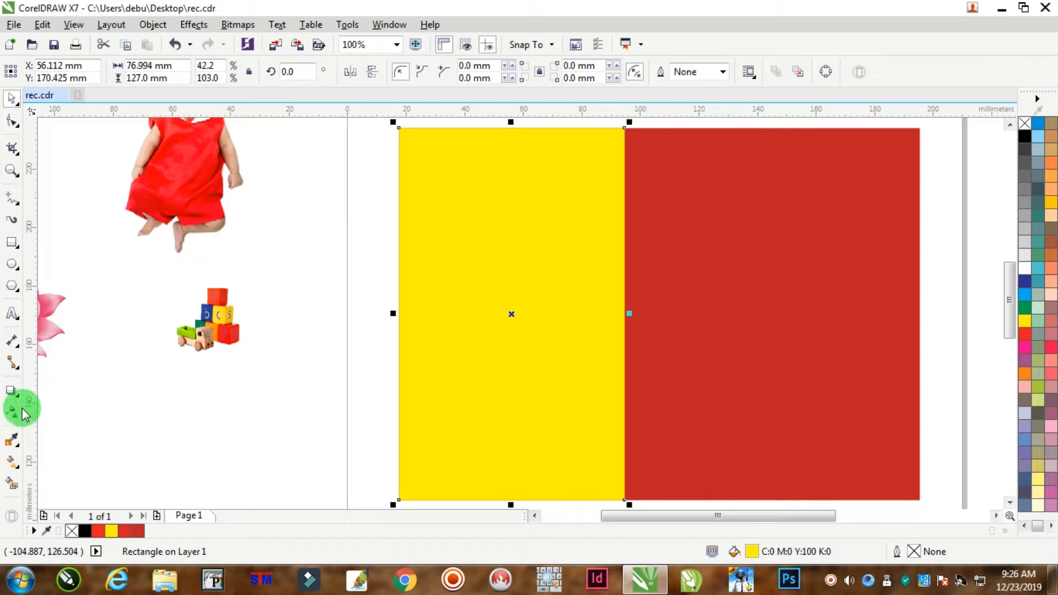
left_click(18, 463)
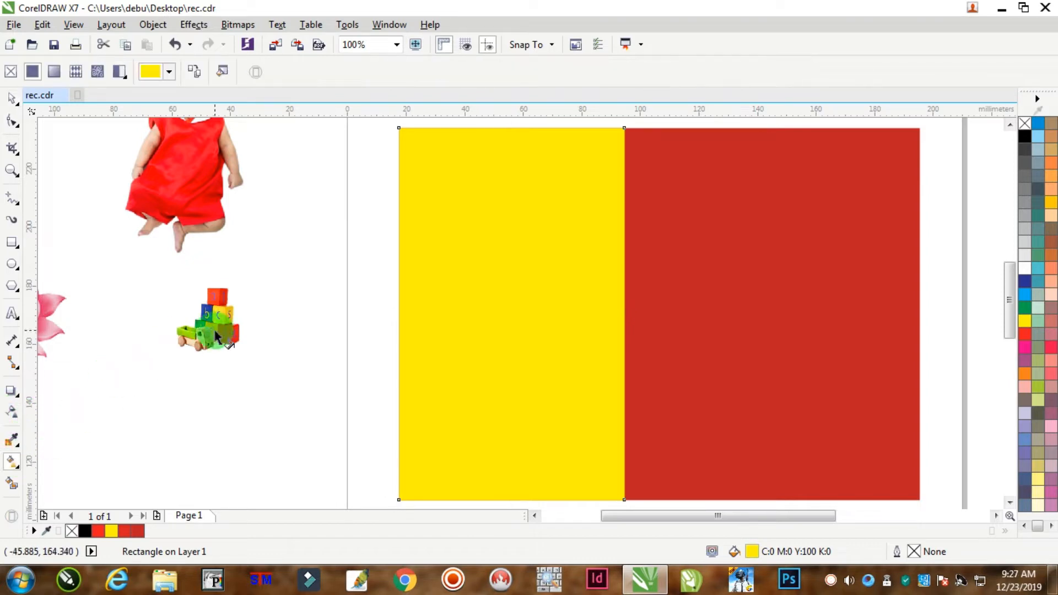
left_click_drag(492, 133, 482, 479)
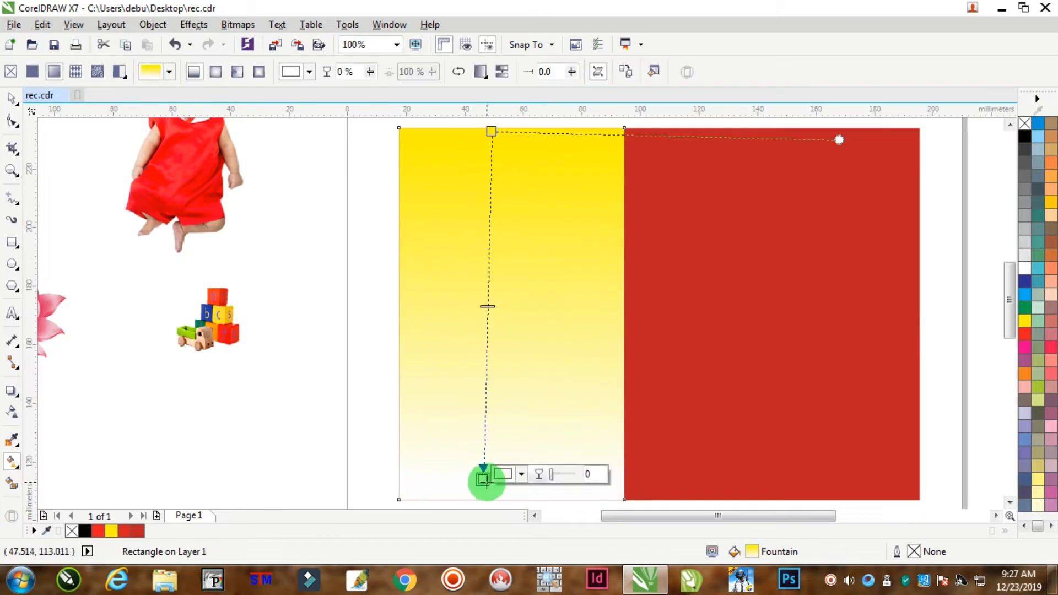
left_click(1024, 321)
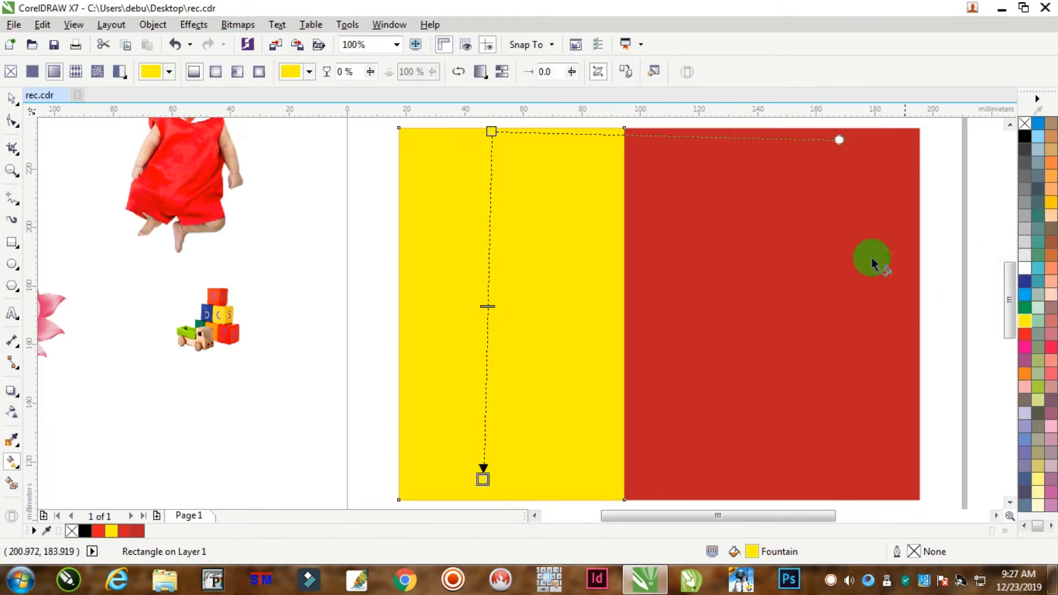
Add a middle colour node at about 52% on the yellow rectangle's gradient and extend the gradient's end to the rectangle's lower edge
double_click(489, 192)
left_click_drag(489, 193, 490, 312)
scroll(502, 291, "down", 1)
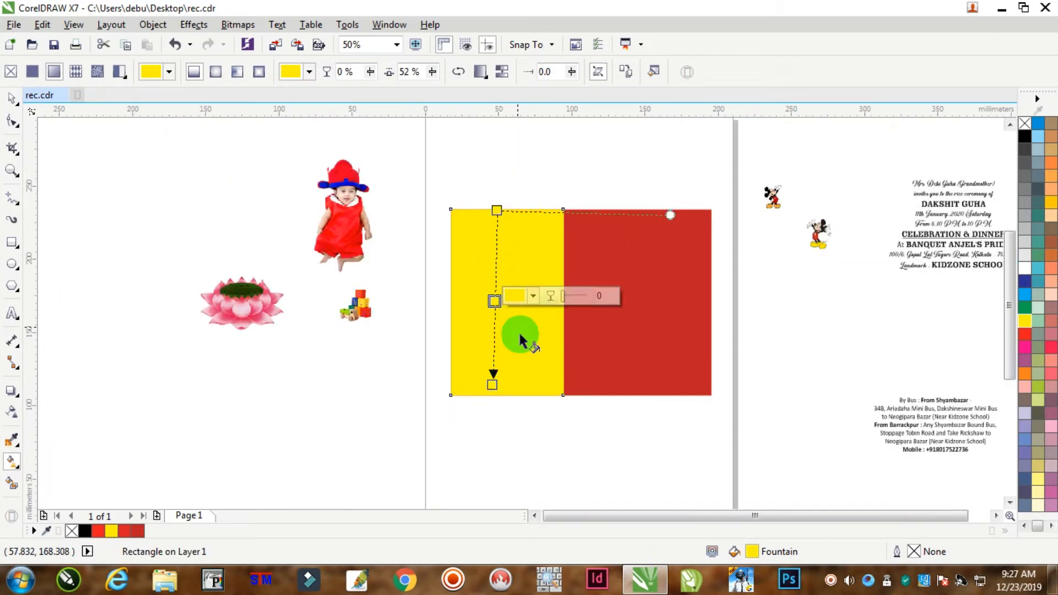
scroll(497, 369, "up", 1)
left_click_drag(490, 401, 499, 420)
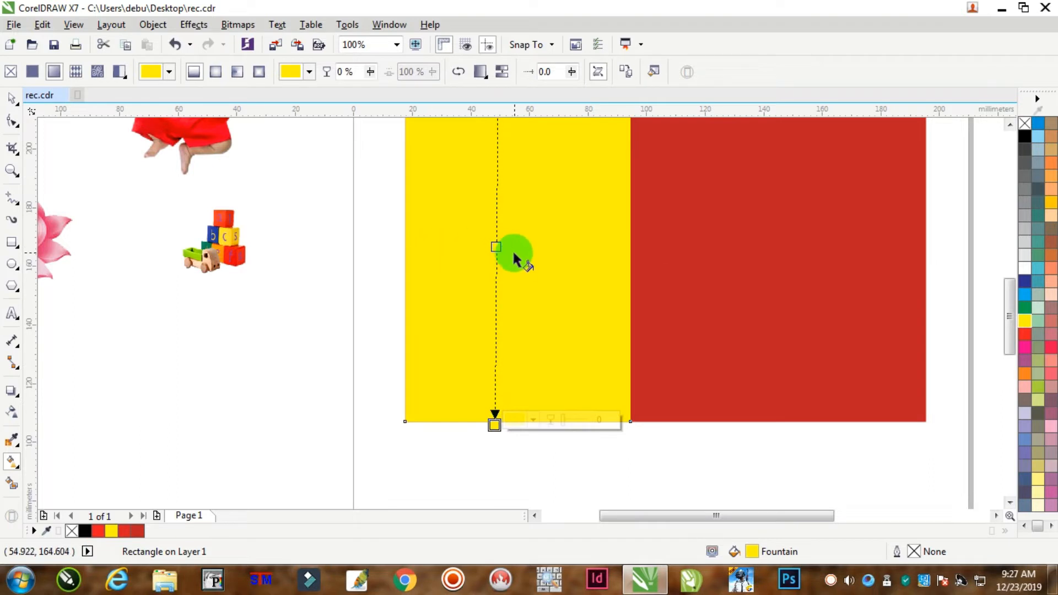
Colour the gradient's middle node pale cream yellow and deselect the rectangle
left_click(496, 247)
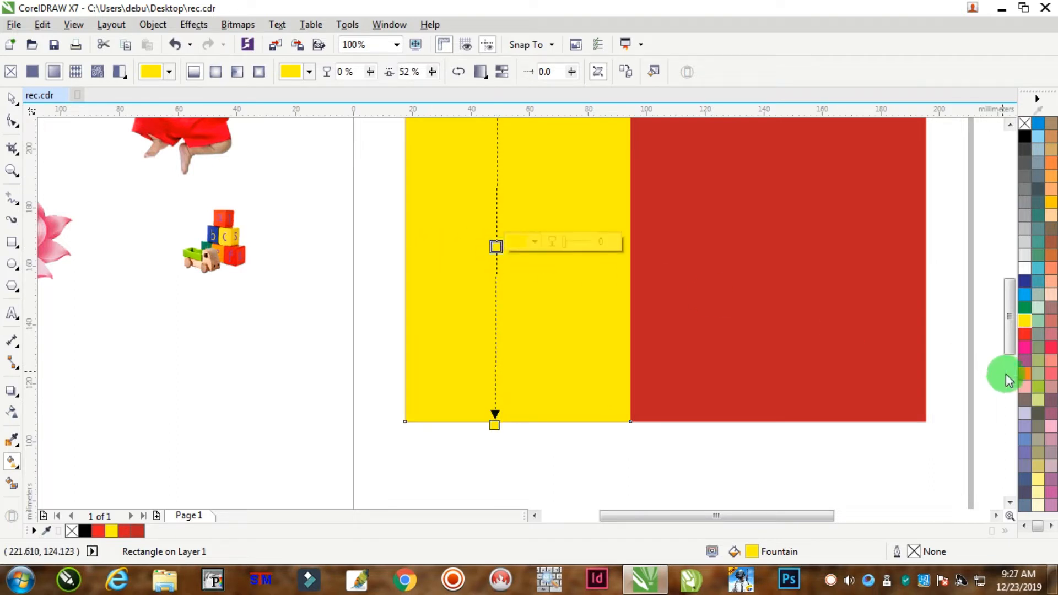
left_click(1038, 504)
scroll(538, 226, "down", 1)
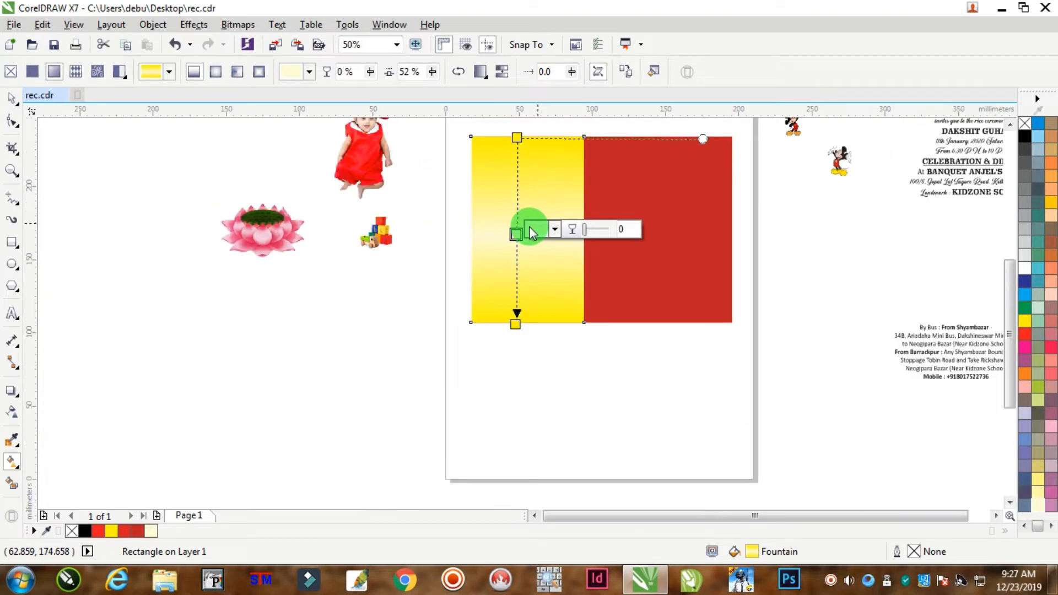
scroll(530, 228, "up", 1)
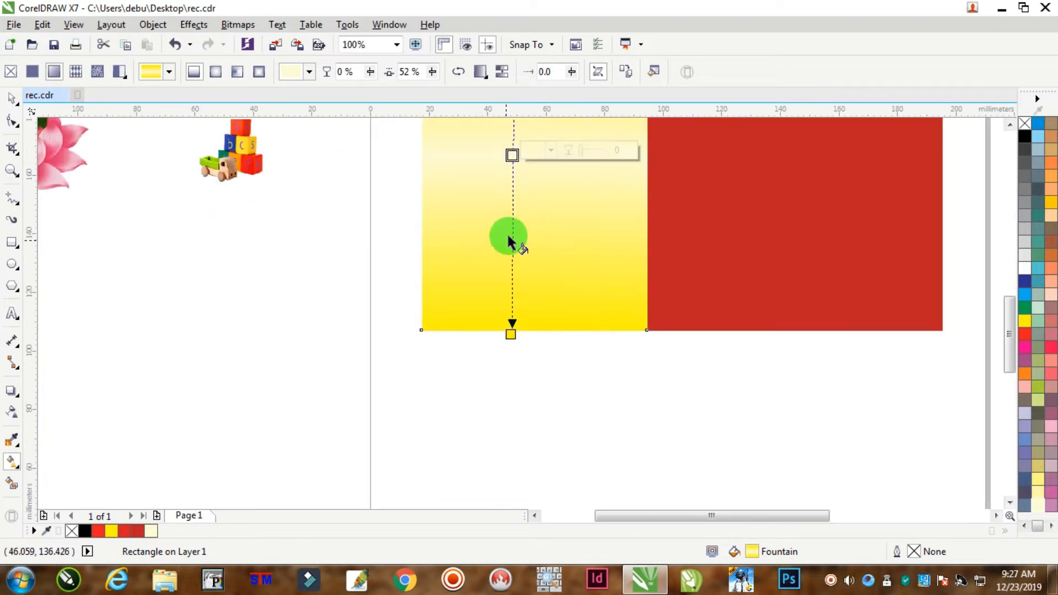
left_click(12, 98)
left_click(158, 267)
scroll(500, 220, "down", 1)
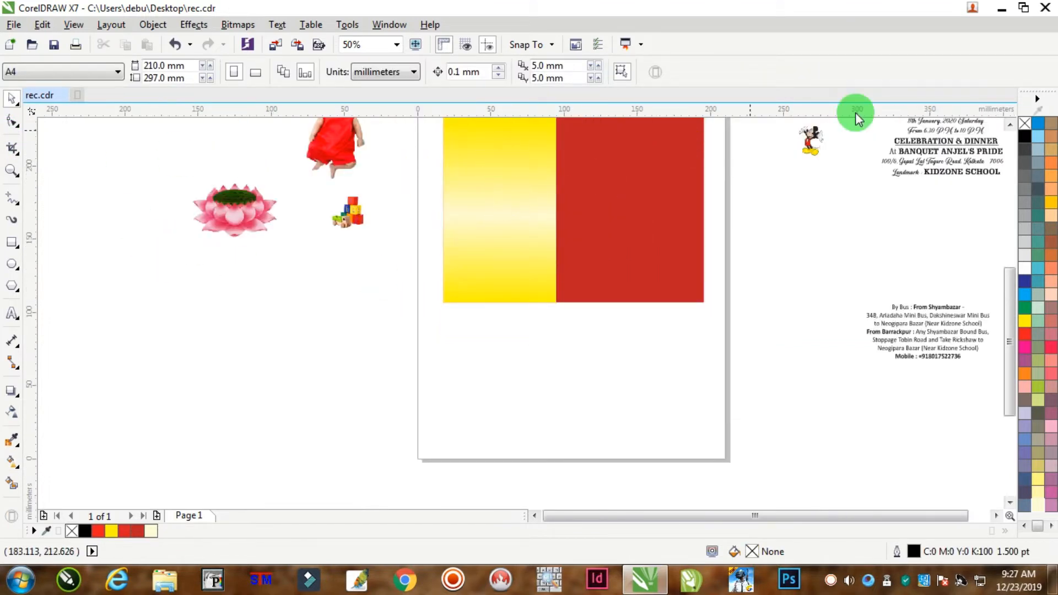
Draw a circle about 42 mm in diameter over the yellow rectangle's upper-left corner
left_click(1009, 131)
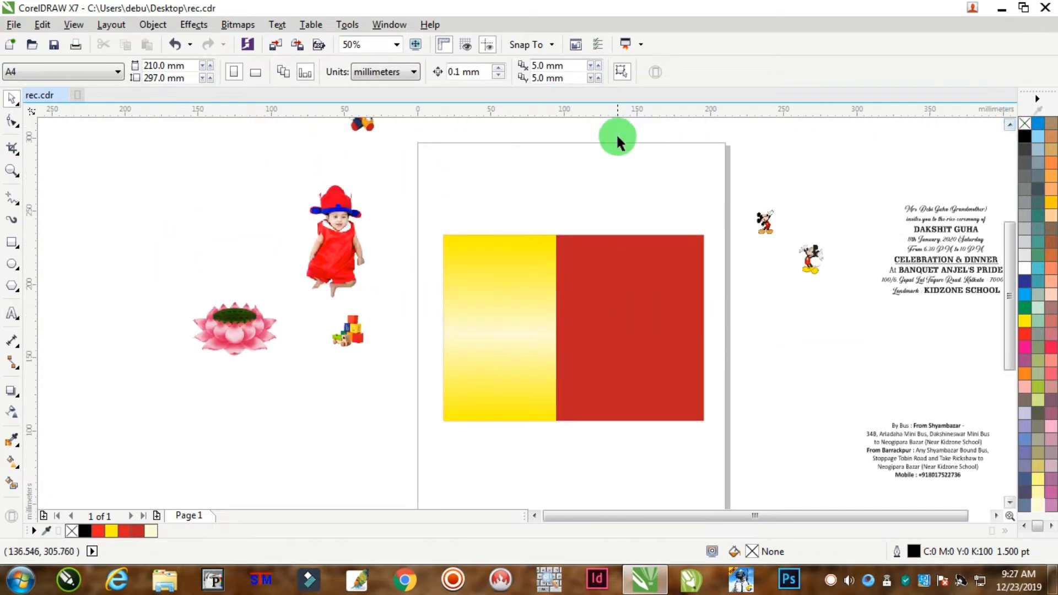
scroll(467, 251, "up", 1)
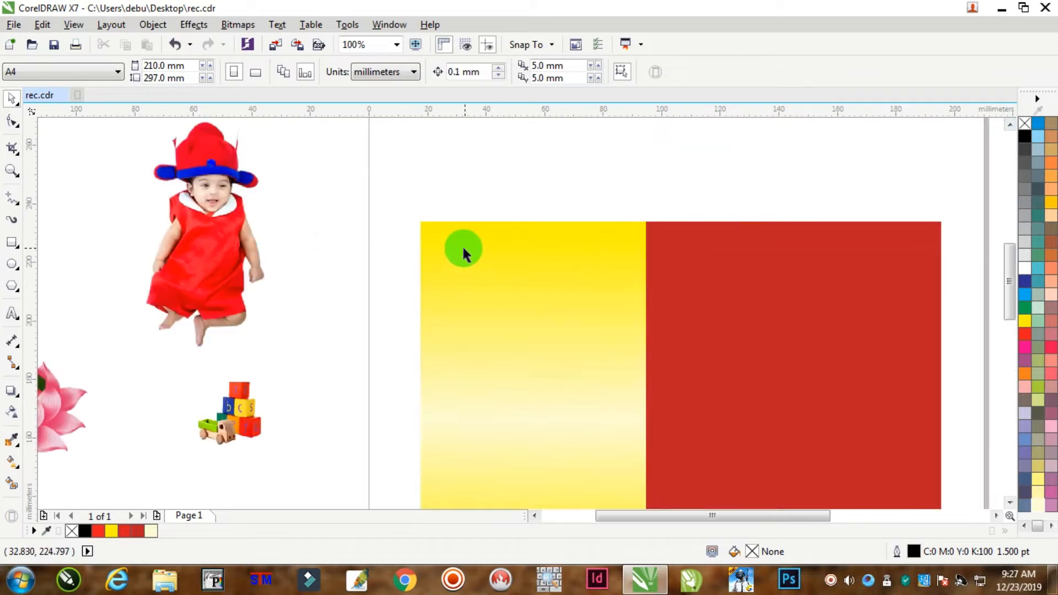
left_click(12, 264)
left_click_drag(365, 172, 488, 293)
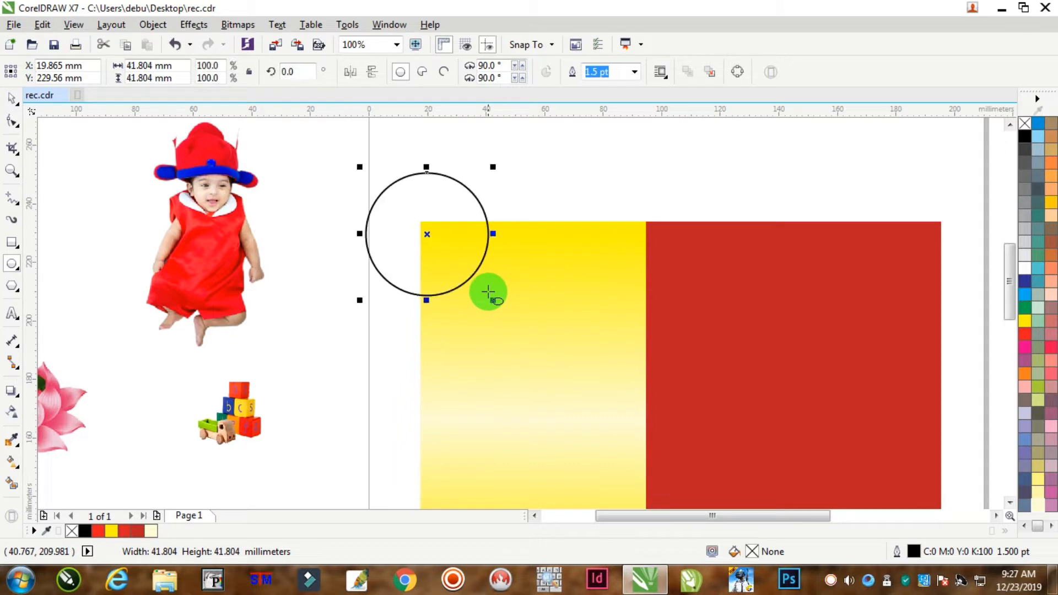
Create a smaller copy of the circle, about 36 mm in diameter, sharing the original's upper-left extents
left_click(12, 98)
left_click_drag(495, 301, 499, 278)
left_click(548, 167)
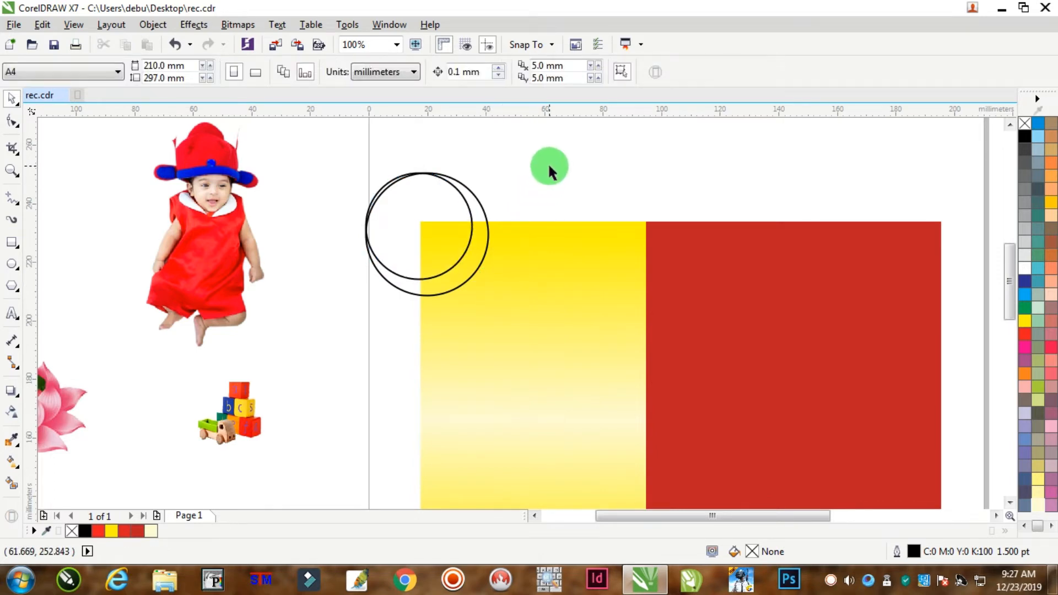
Use Smart Fill to make blue-grey shapes with 0.5 pt black outlines from the outer crescent and inner corner areas inside the yellow rectangle
left_click(11, 482)
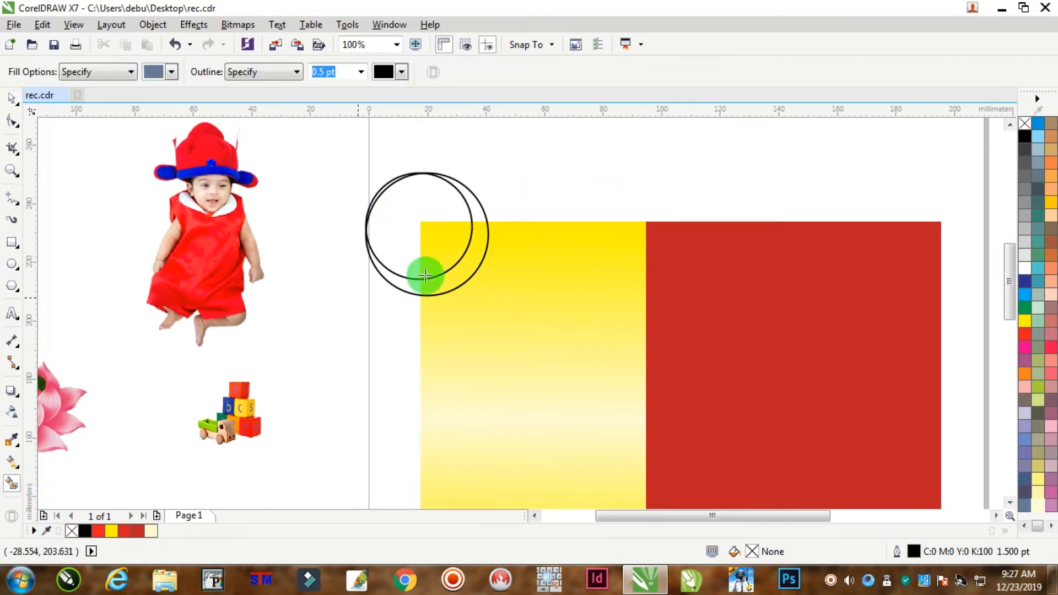
left_click(465, 259)
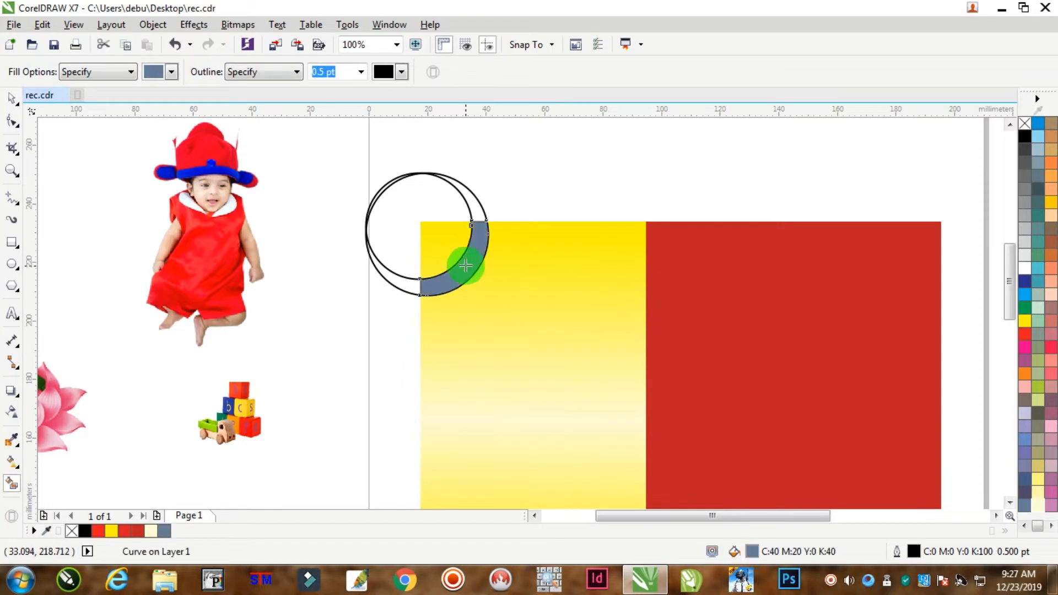
left_click(445, 247)
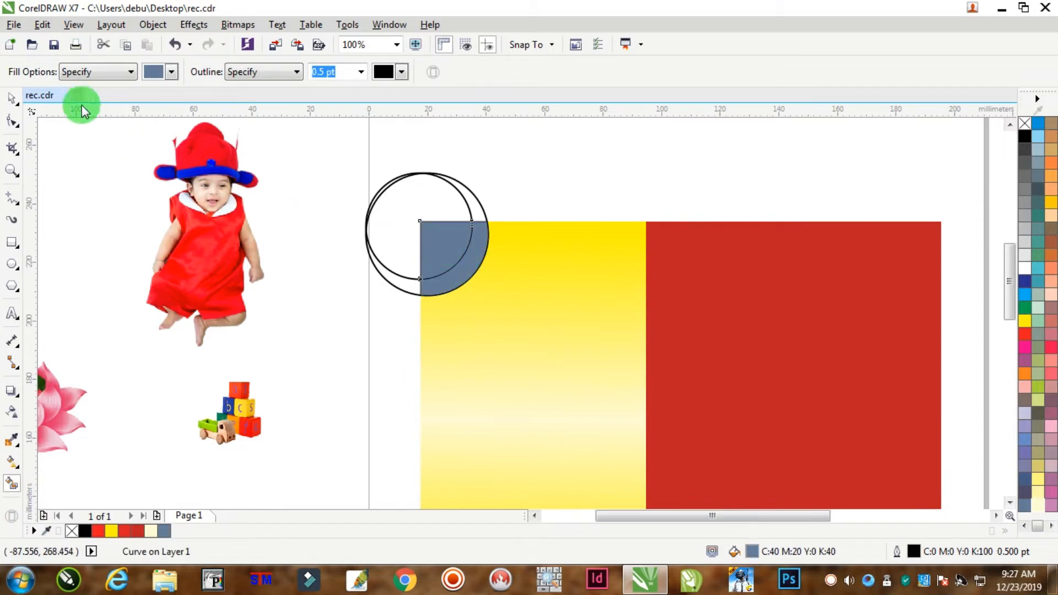
Delete both construction circles, leaving only the filled corner shapes
left_click(12, 98)
left_click(524, 142)
left_click(385, 188)
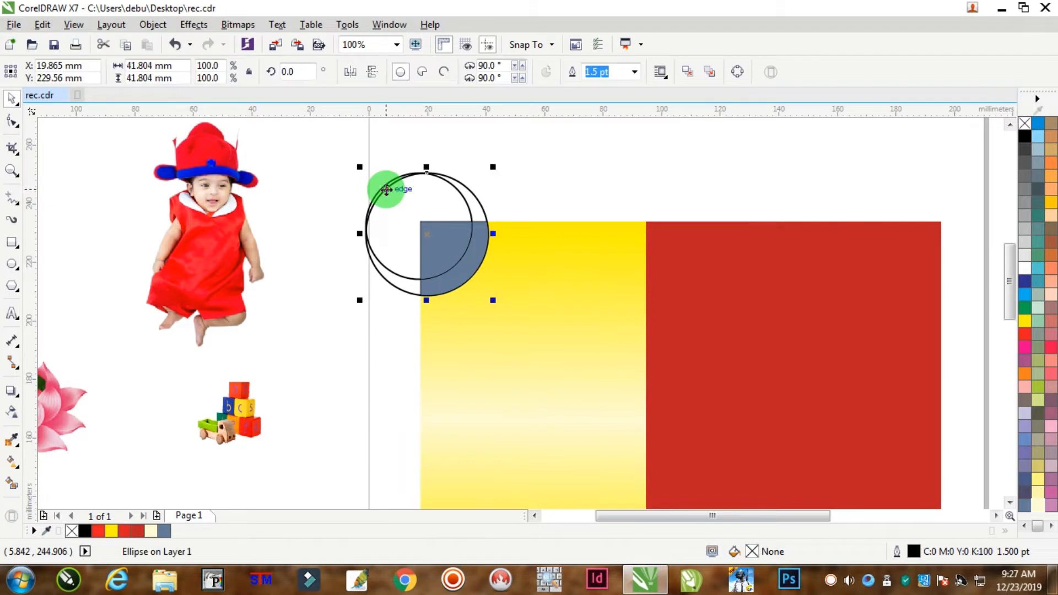
key("Delete")
left_click(431, 182)
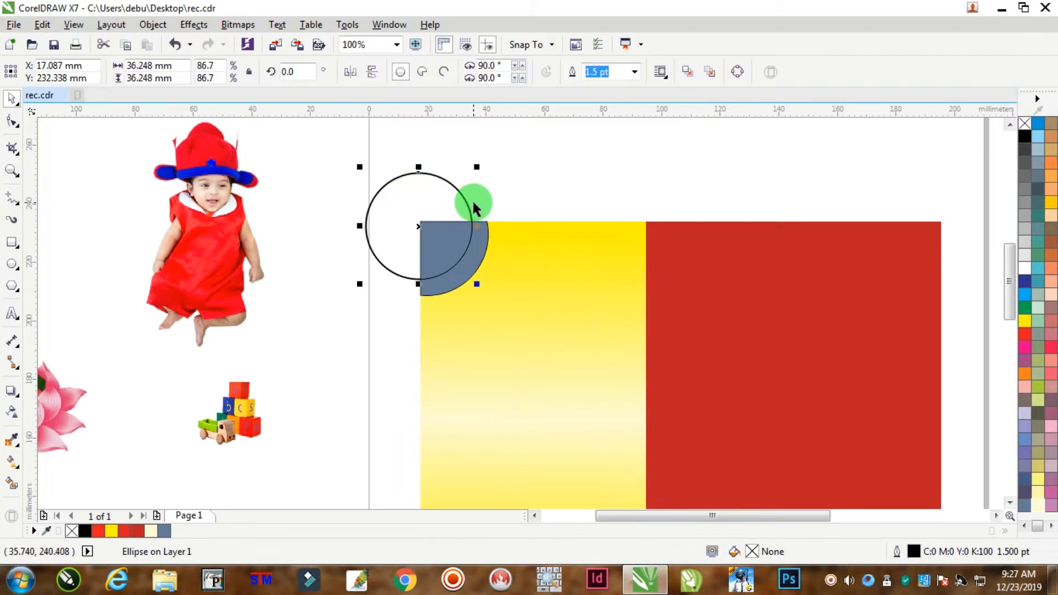
key("Delete")
Fill the outer crescent of the corner decoration with red (C0 M100 Y100 K0) and remove its outline
left_click(477, 255)
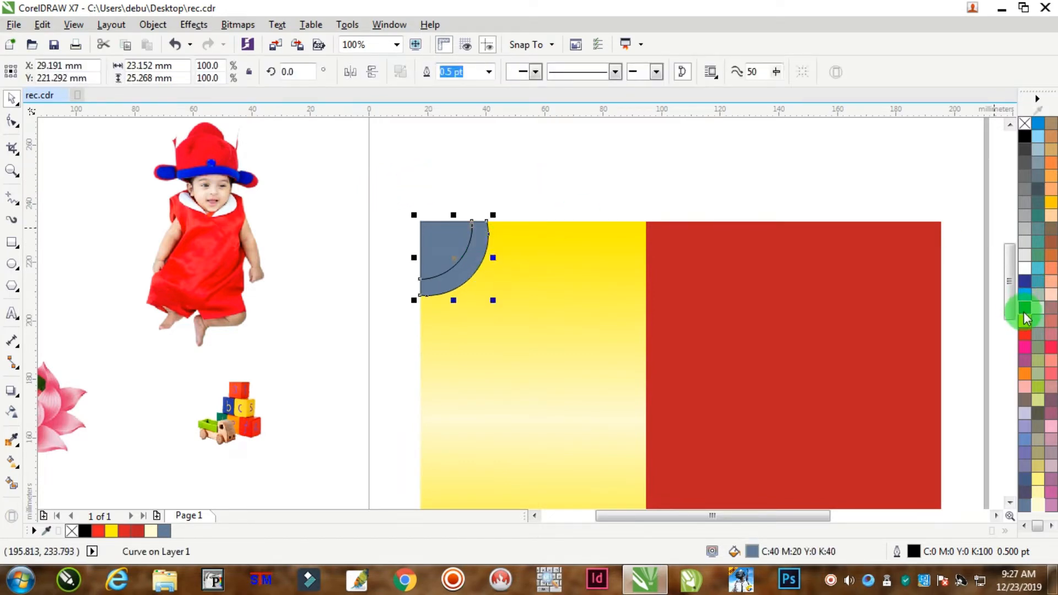
key("Escape")
left_click(484, 241)
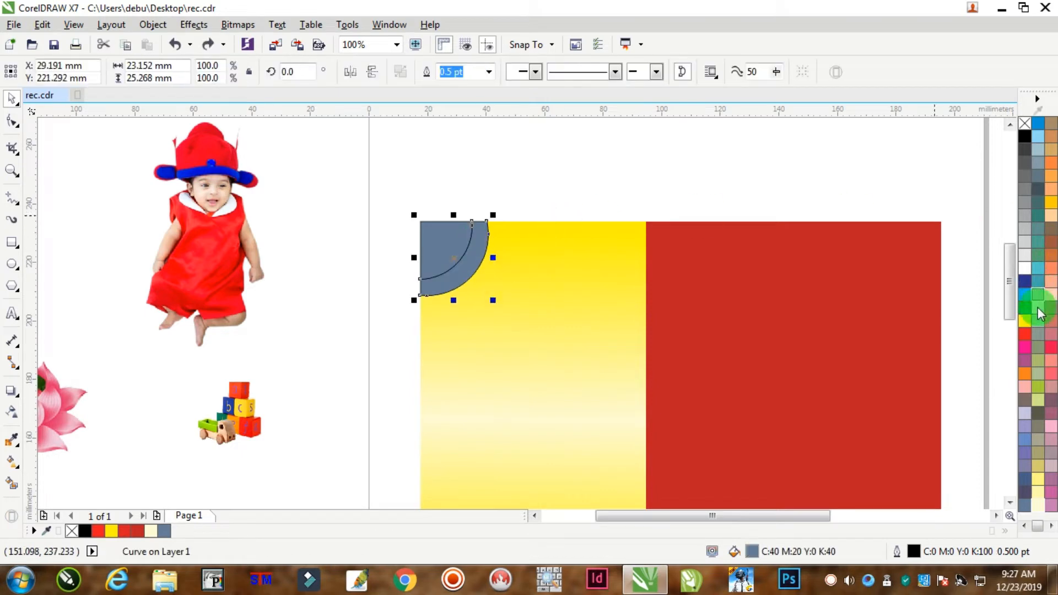
left_click(1024, 334)
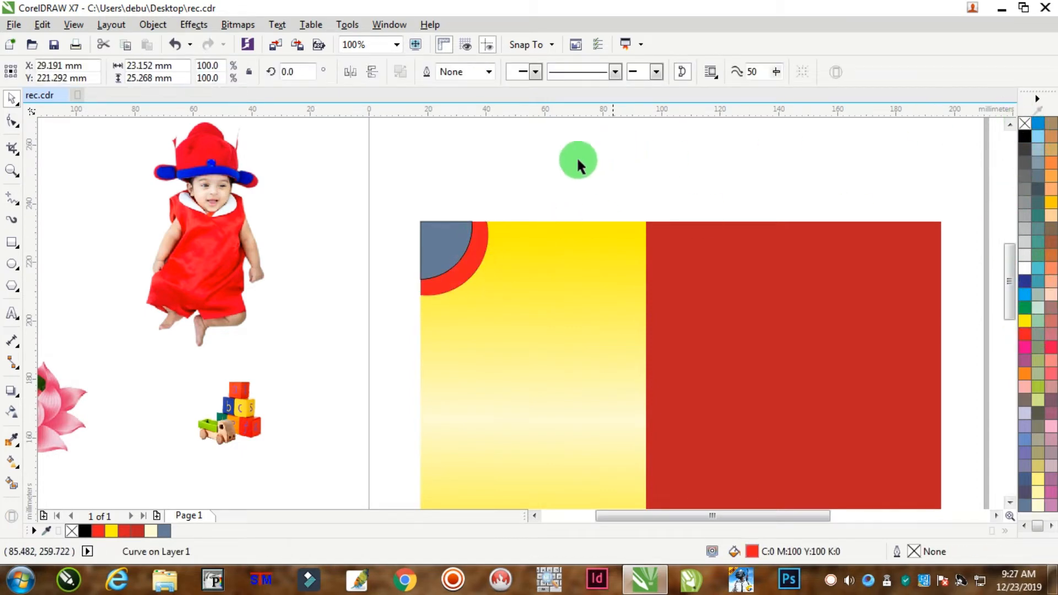
key("Escape")
Fill the inner corner shape with green (C40 M0 Y100 K0) and remove its outline
left_click(432, 232)
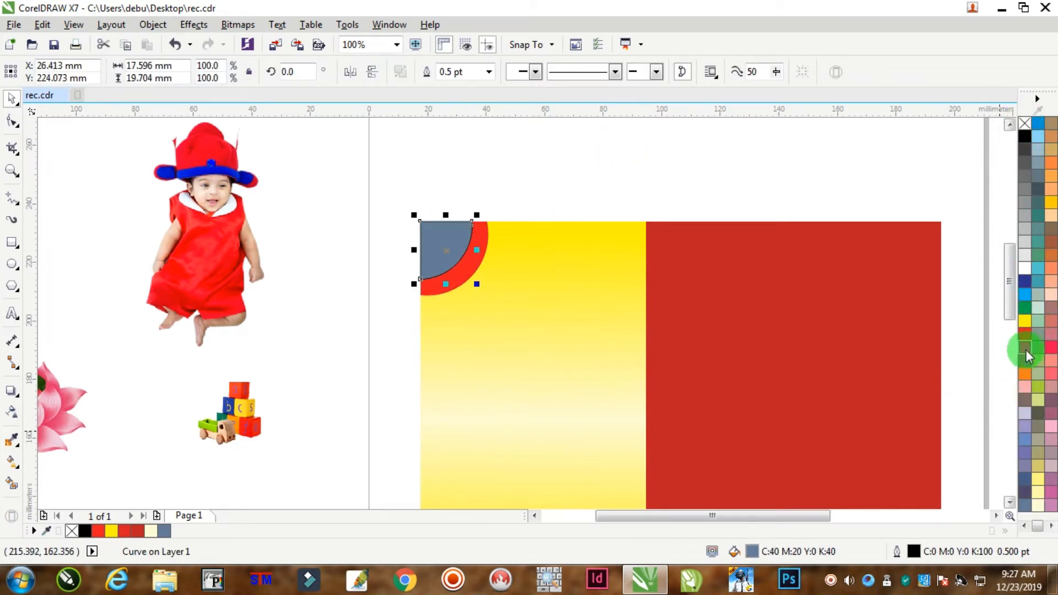
left_click(1037, 386)
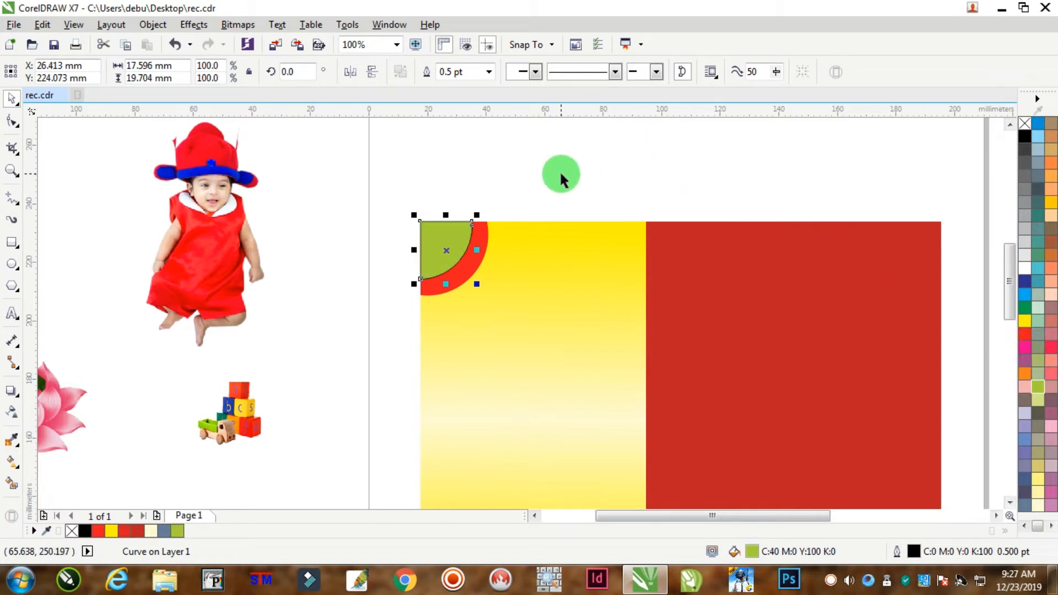
right_click(1024, 123)
left_click(530, 164)
Scale the green and red corner shapes together to about 66.8%, keeping them anchored in the yellow panel's upper-left corner
left_click_drag(531, 164, 358, 320)
scroll(458, 243, "up", 2)
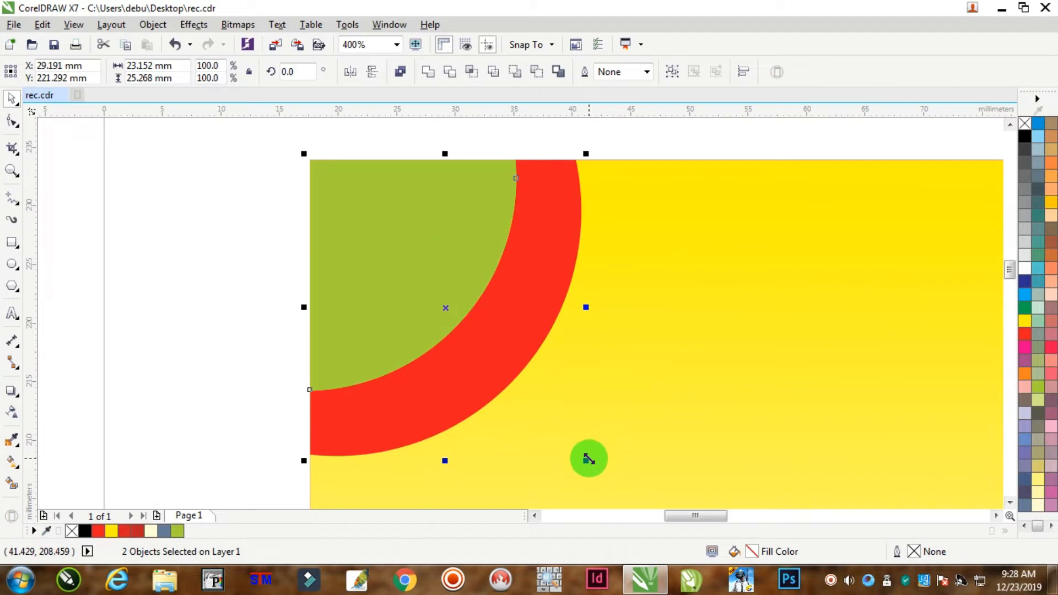
left_click_drag(588, 458, 650, 359)
scroll(621, 255, "down", 2)
left_click(634, 241)
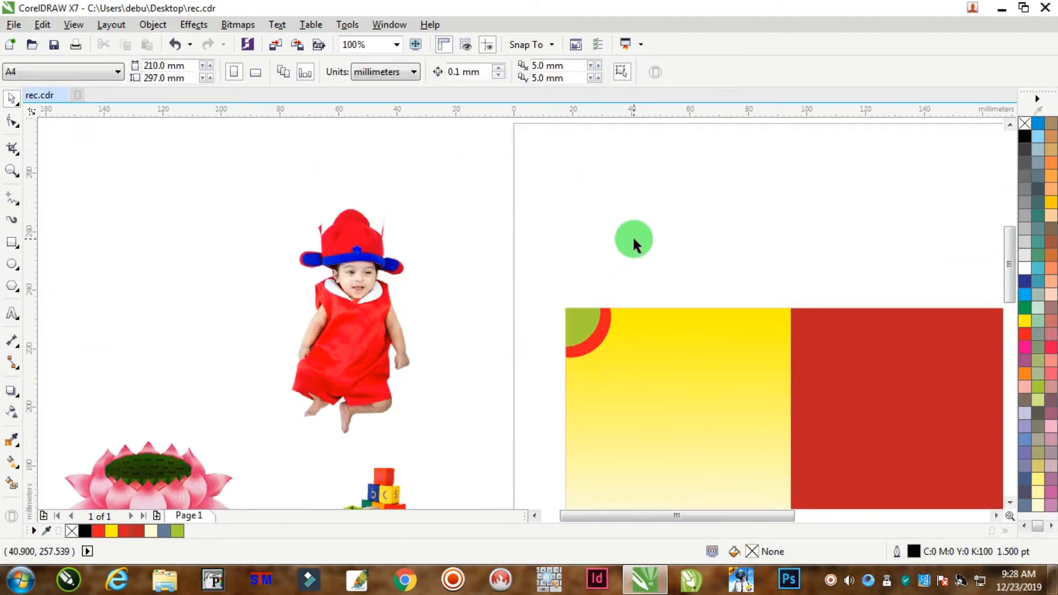
scroll(606, 337, "up", 2)
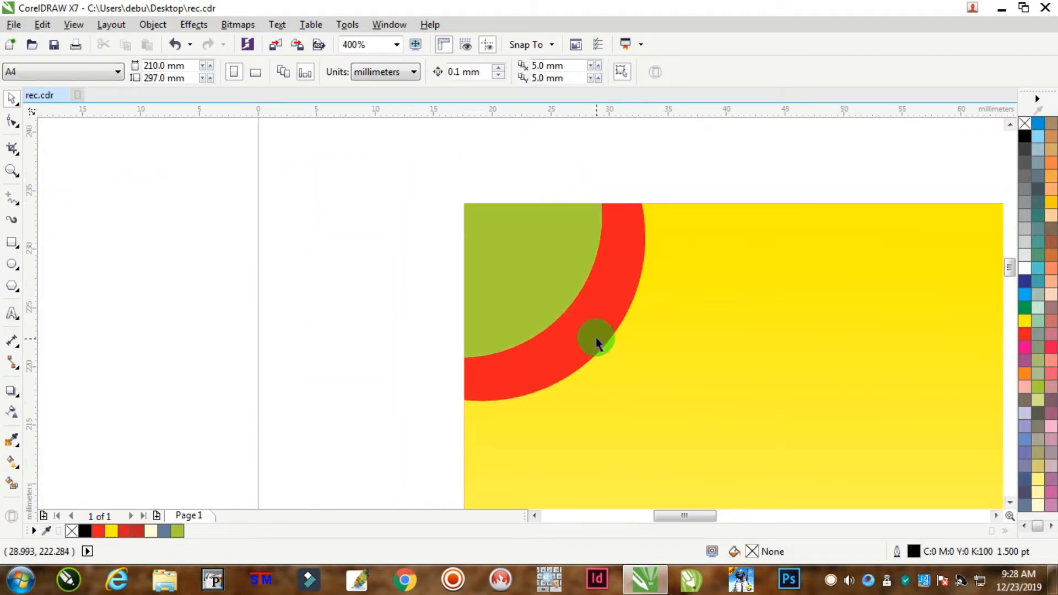
left_click(710, 349)
key("ctrl+z")
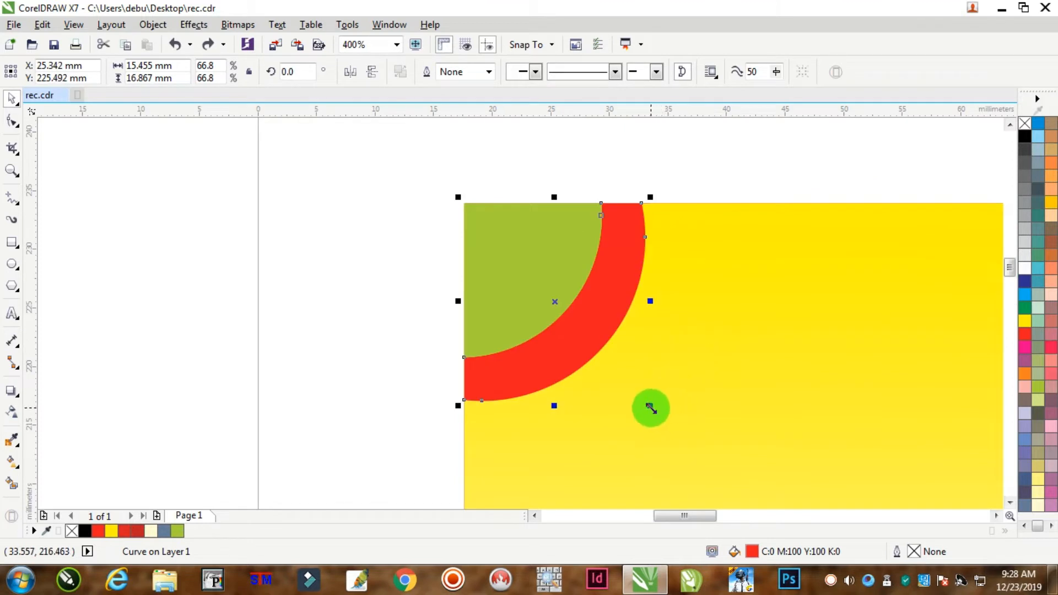
left_click_drag(650, 408, 643, 401)
key("ctrl+z")
scroll(644, 398, "down", 2)
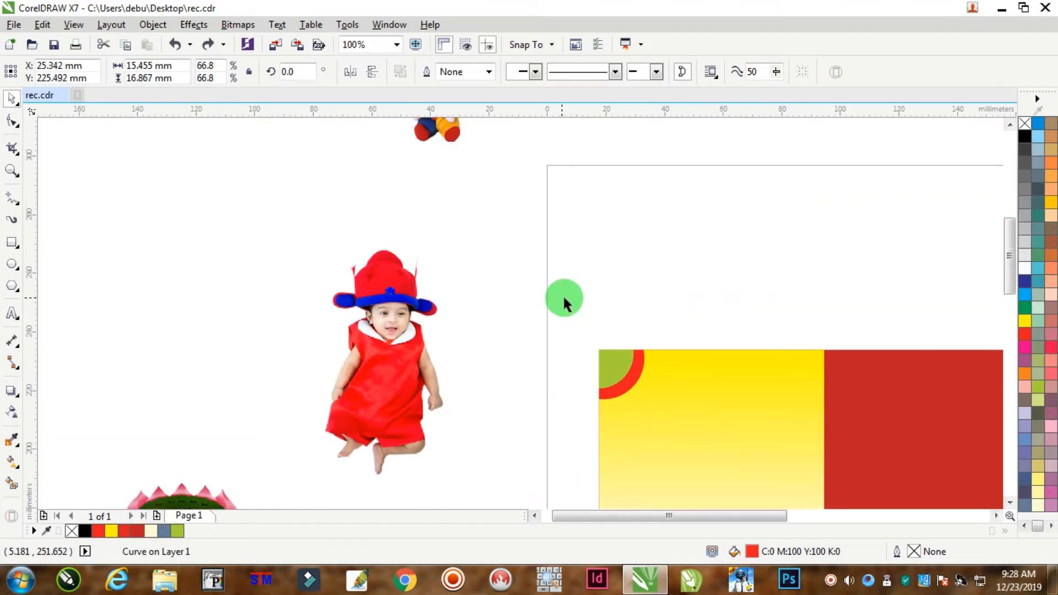
left_click(563, 298)
Shrink only the red crescent to about 14.7 × 16 mm from its upper-left corner for a thinner band
scroll(620, 379, "up", 2)
left_click(666, 374)
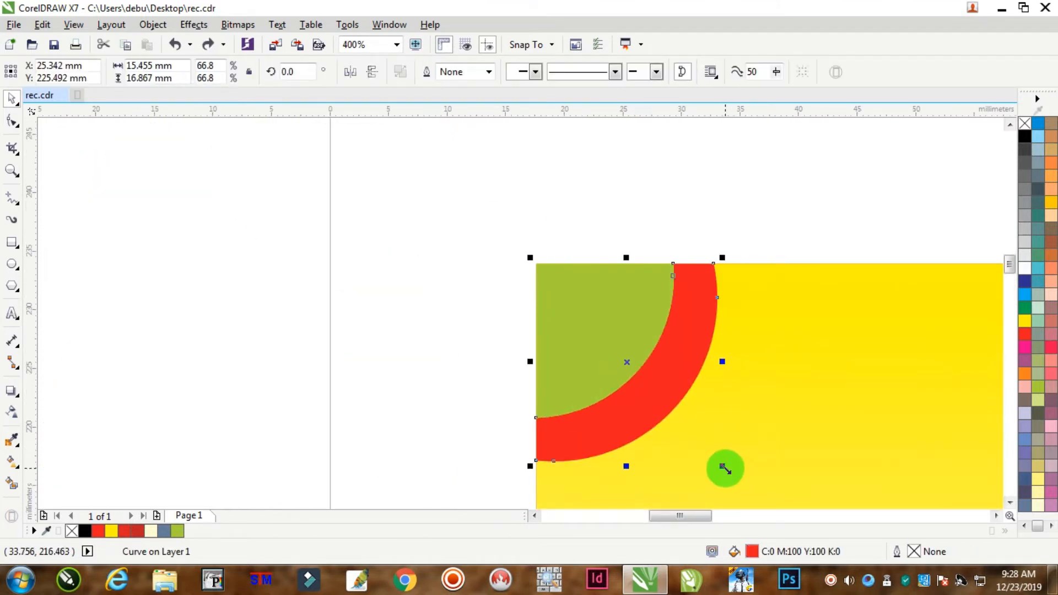
left_click_drag(726, 469, 710, 455)
left_click(464, 285)
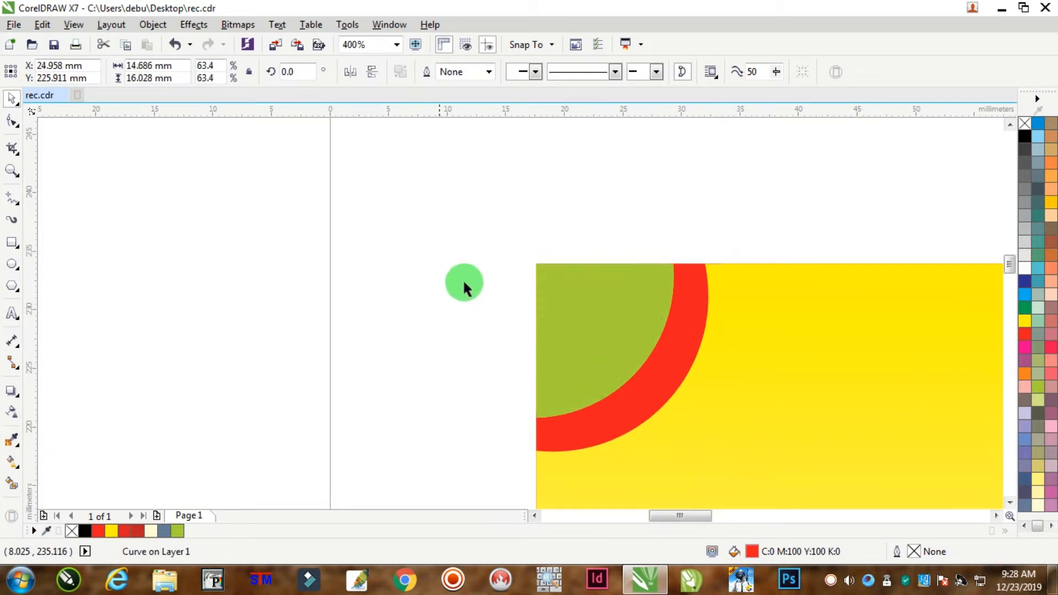
Group the green corner shape and the red crescent
scroll(683, 328, "down", 2)
scroll(683, 328, "down", 2)
scroll(683, 328, "up", 2)
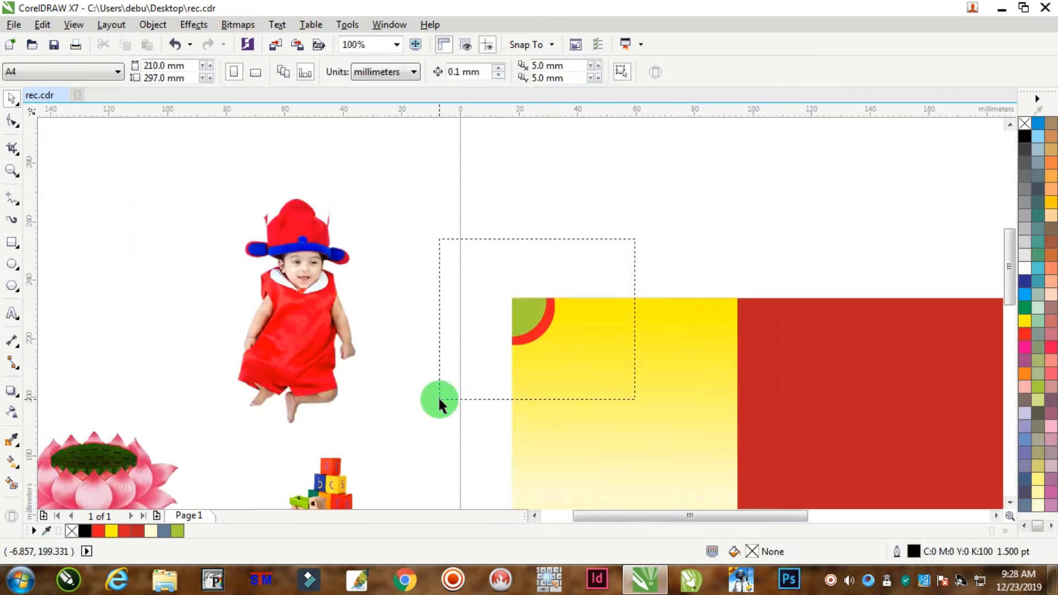
left_click_drag(440, 399, 439, 399)
right_click(524, 305)
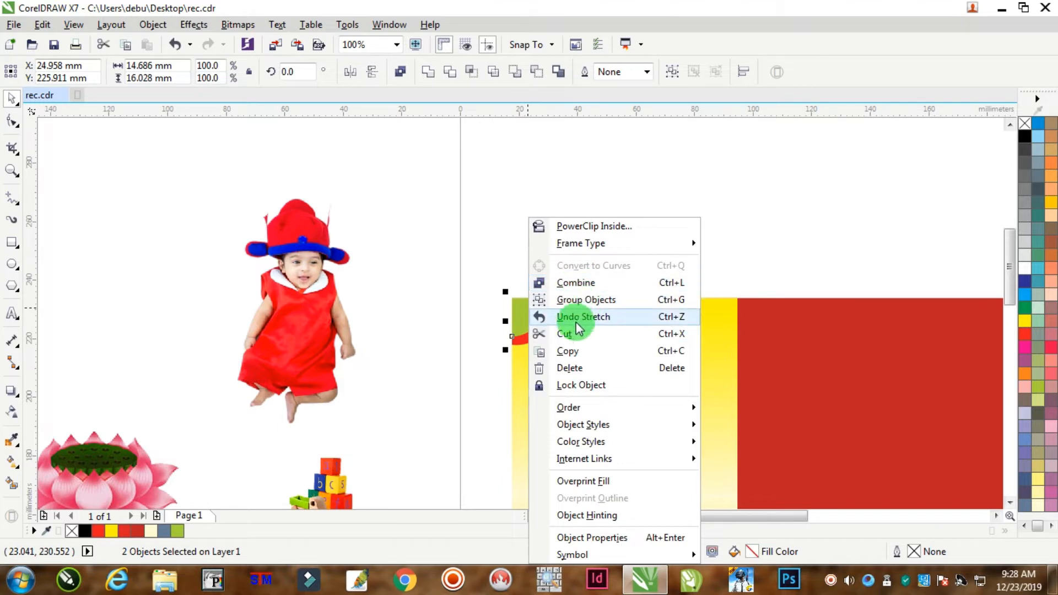
left_click(572, 300)
Duplicate the corner group, mirror the copy horizontally and align it with the yellow panel's right edge
right_click(530, 320)
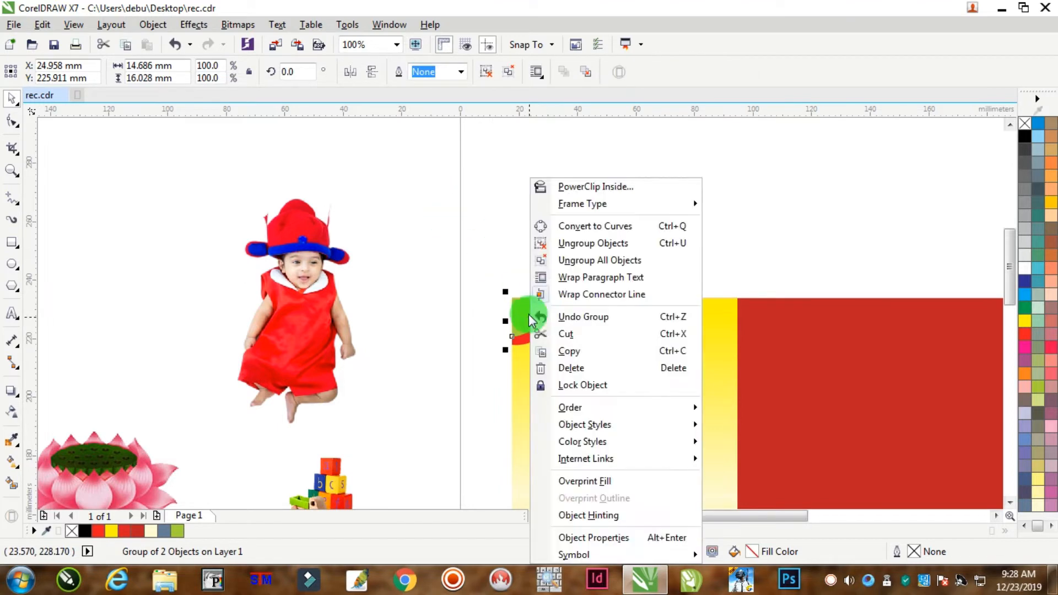
left_click(574, 355)
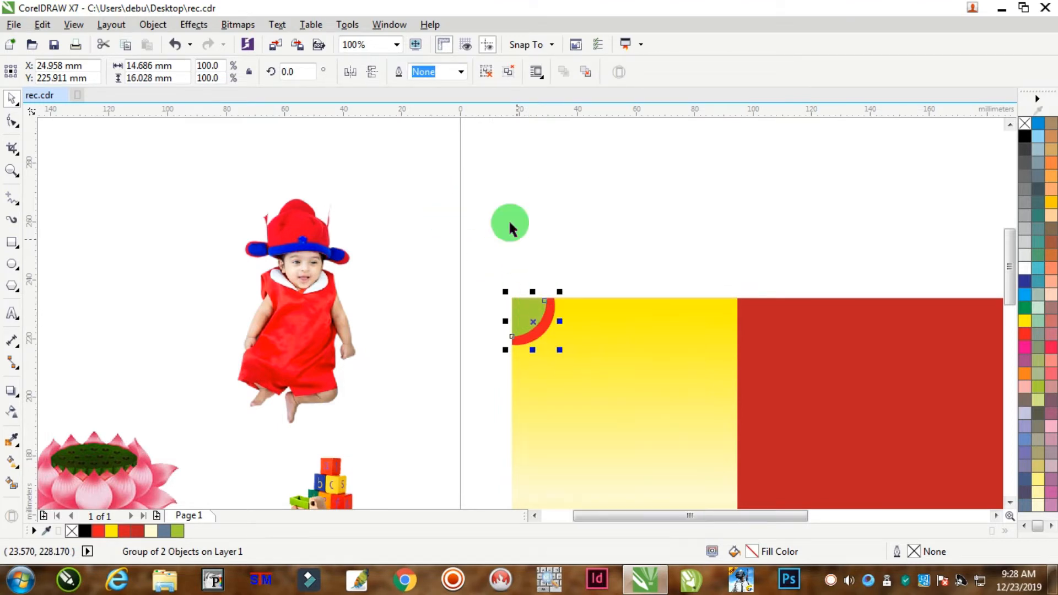
right_click(567, 185)
left_click(620, 292)
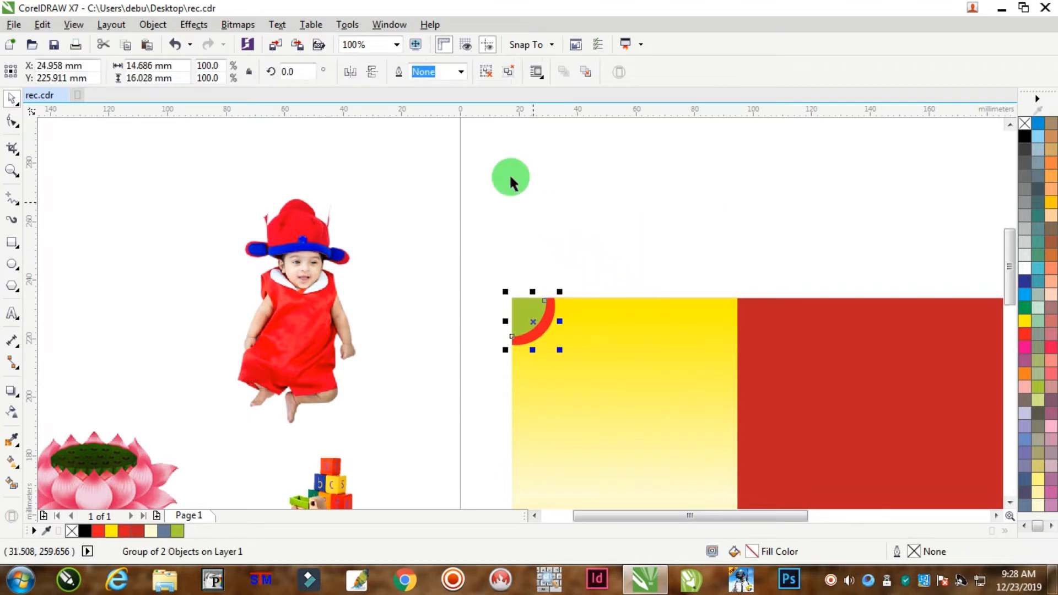
left_click(372, 71)
left_click(648, 324, "shift")
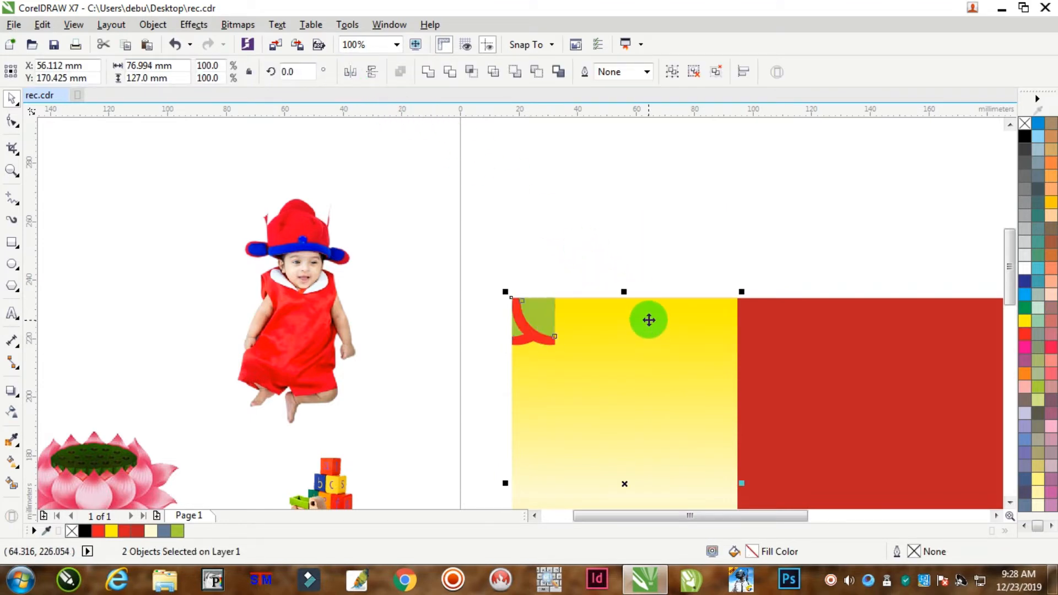
key("r")
left_click(625, 250)
Group the two upper corner decorations and place a vertically mirrored copy along the yellow panel's bottom edge
left_click_drag(453, 232, 826, 397)
key("ctrl+g")
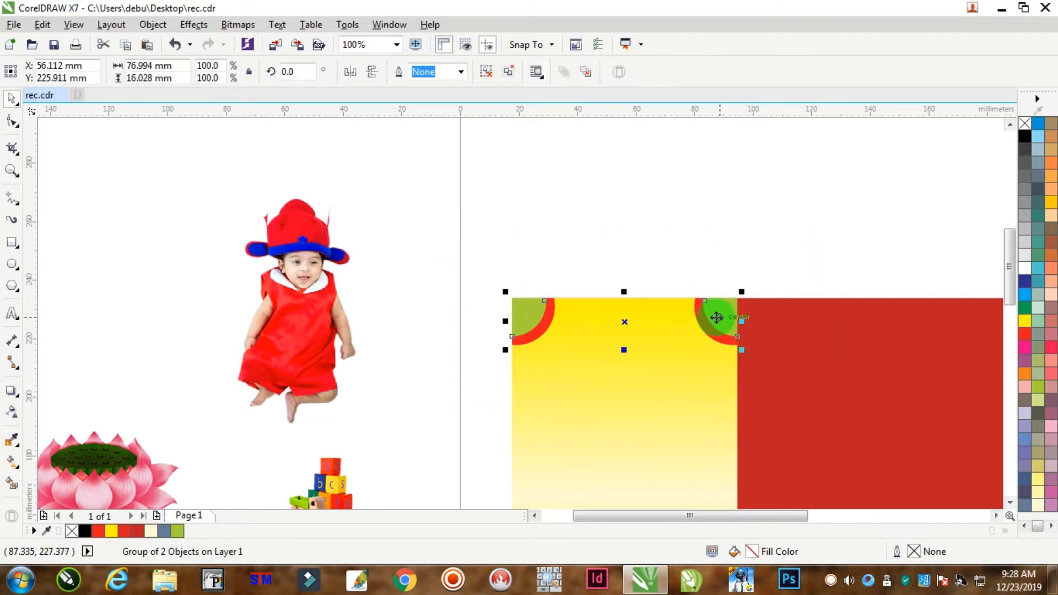
right_click(716, 316)
left_click(759, 351)
right_click(583, 200)
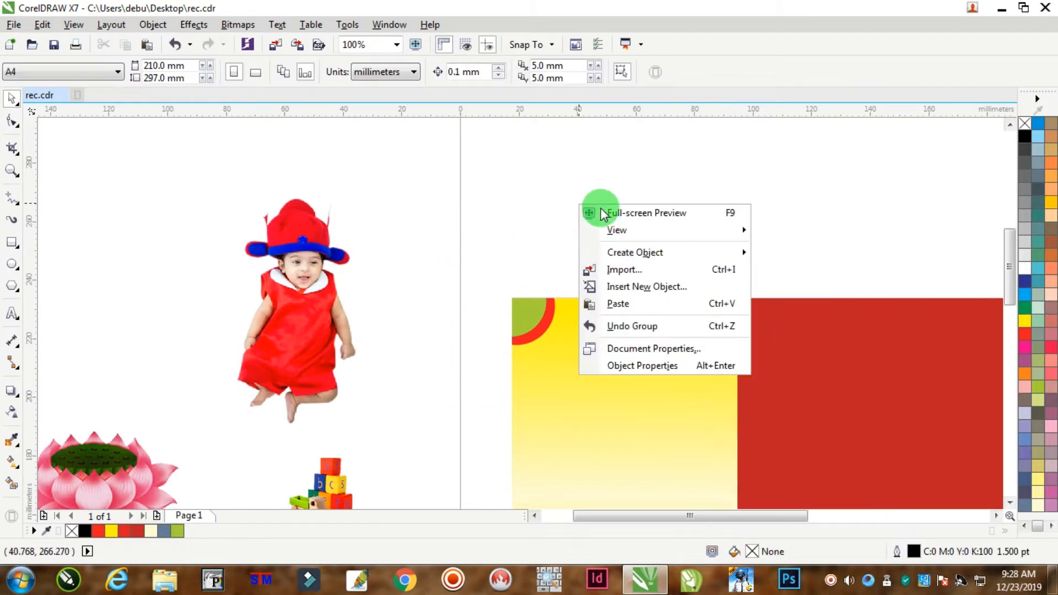
left_click(620, 303)
left_click(373, 71)
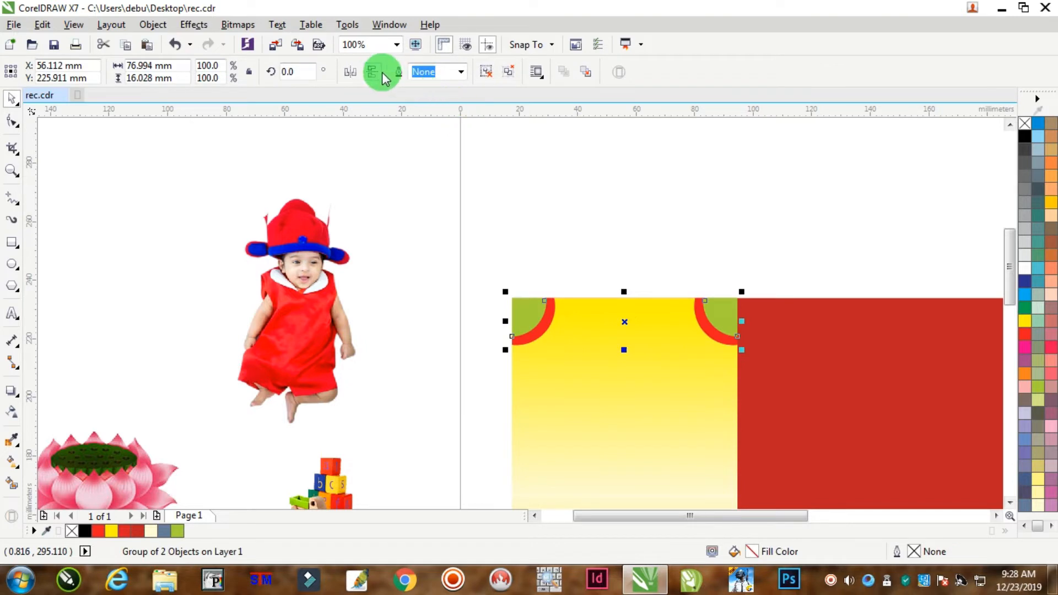
left_click(585, 414, "shift")
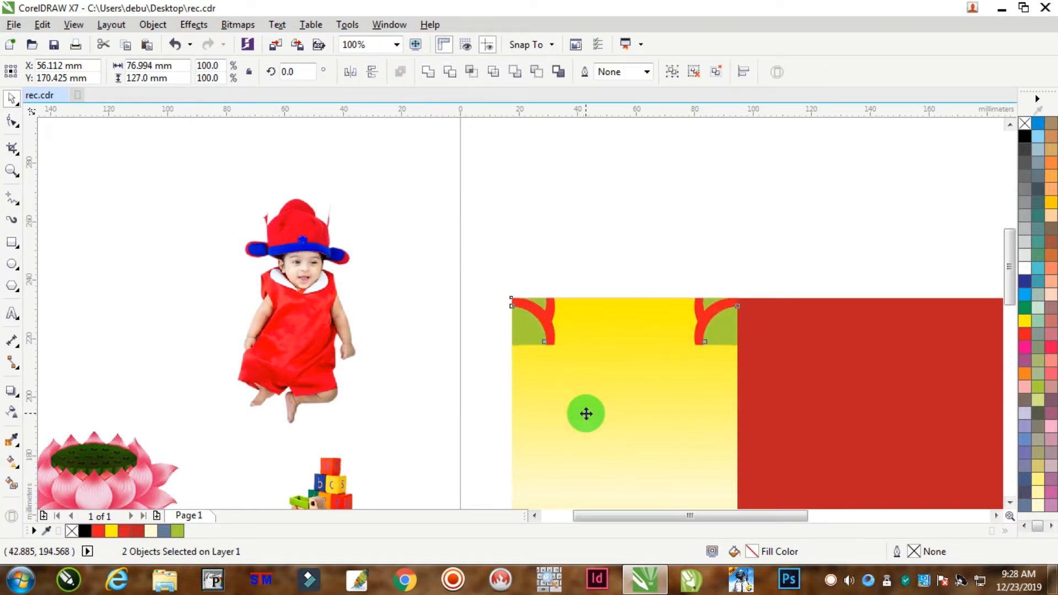
scroll(586, 414, "down", 2)
scroll(581, 458, "up", 1)
left_click(671, 244)
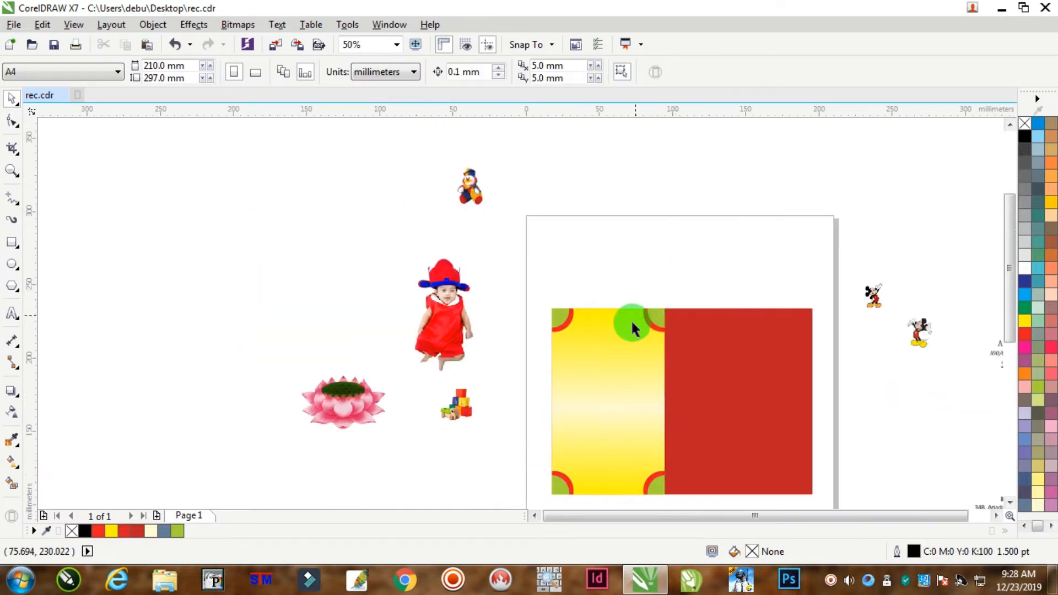
Move the lotus image onto the lower part of the yellow panel, between the two bottom corner decorations
scroll(633, 329, "up", 3)
scroll(648, 318, "down", 4)
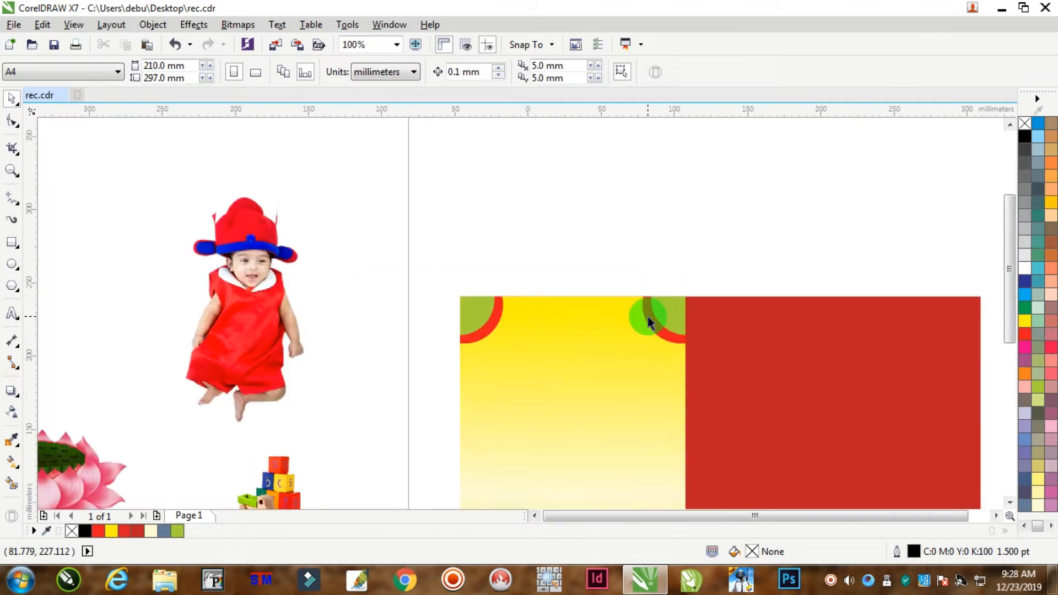
scroll(639, 358, "up", 1)
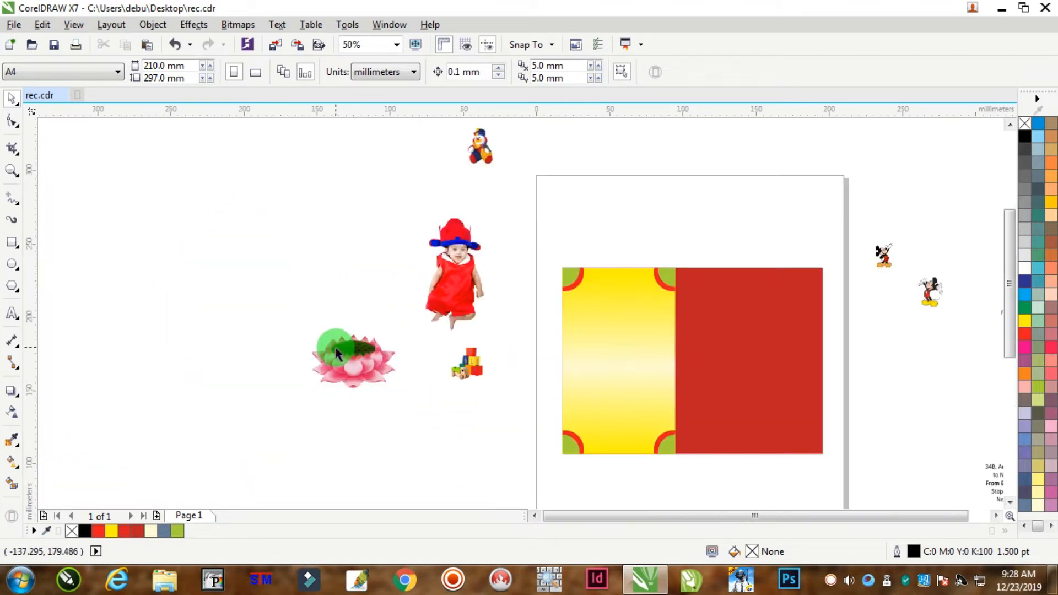
left_click_drag(337, 354, 604, 413)
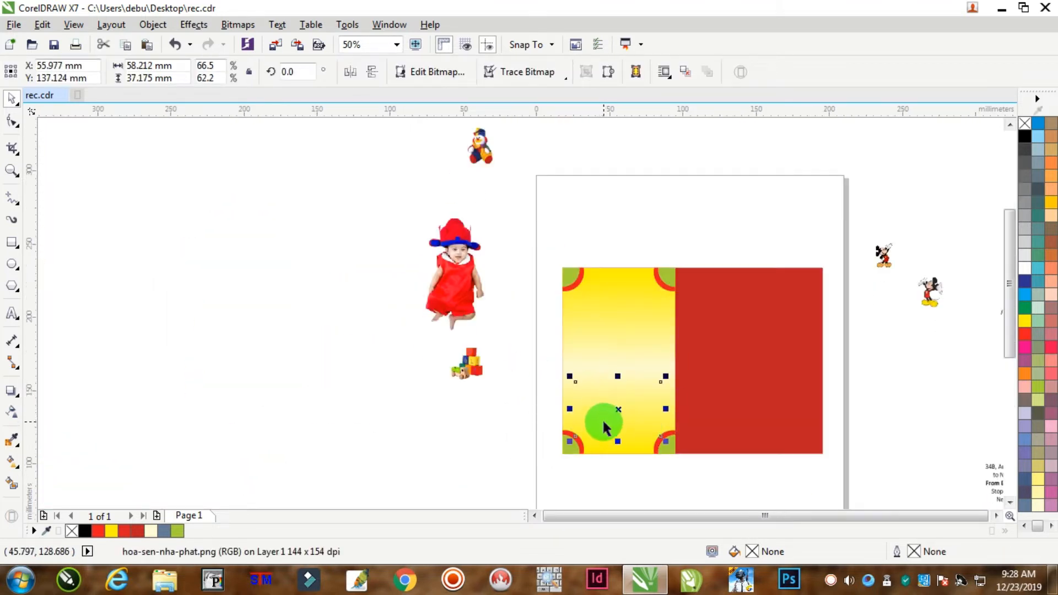
scroll(620, 449, "up", 1)
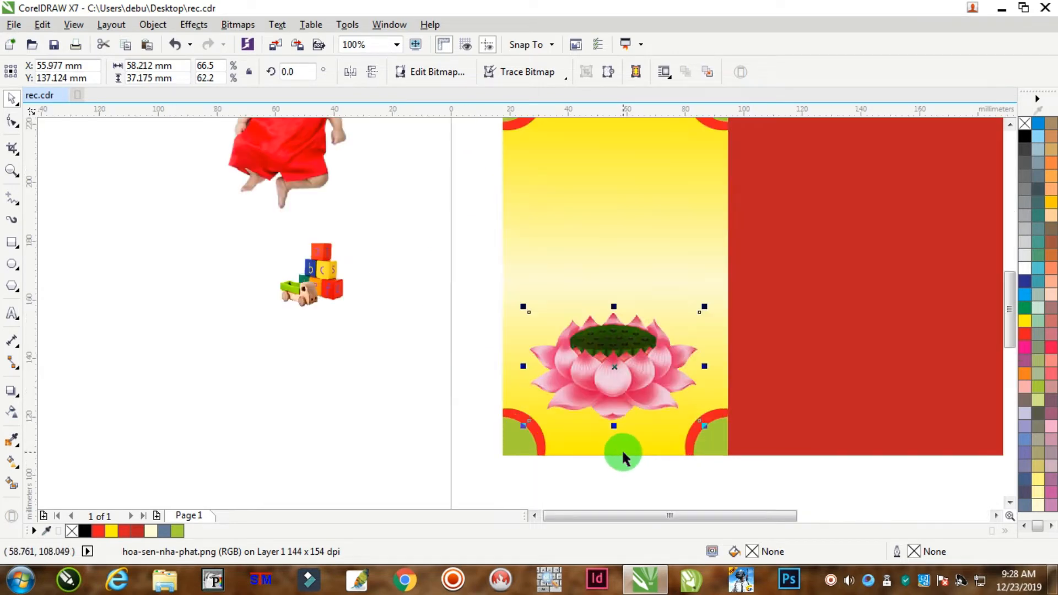
left_click_drag(615, 367, 619, 392)
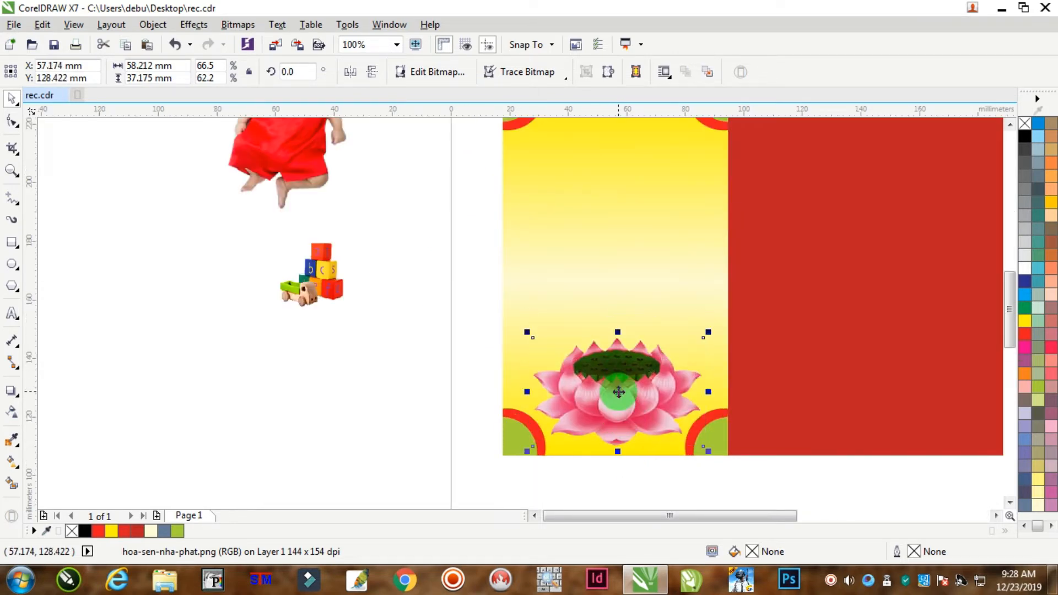
Place the baby photo so it stands on the lotus, and nudge both images slightly left together
left_click_drag(332, 196, 615, 315)
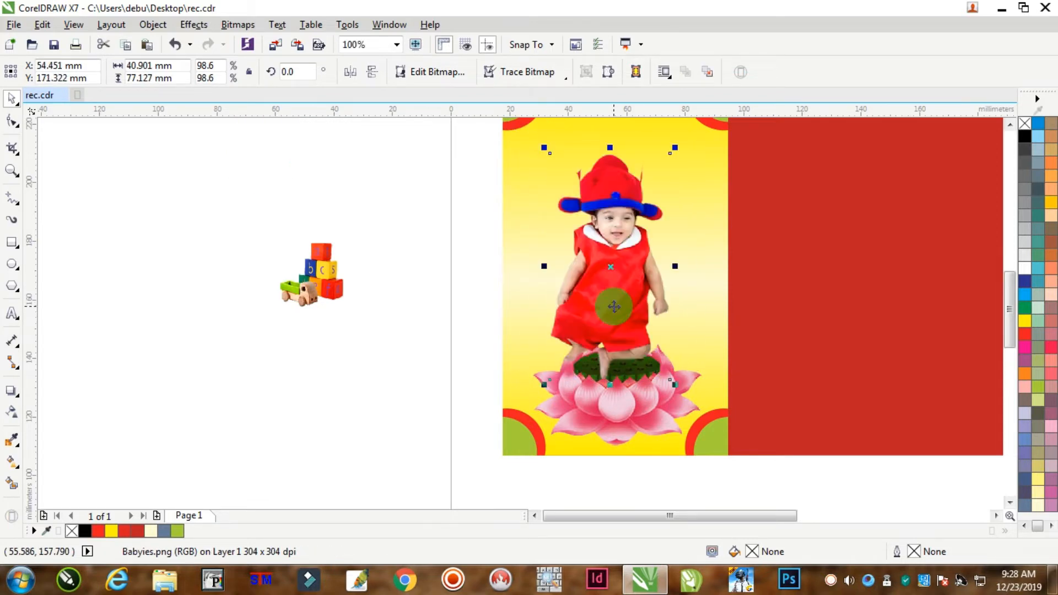
left_click_drag(621, 294, 627, 295)
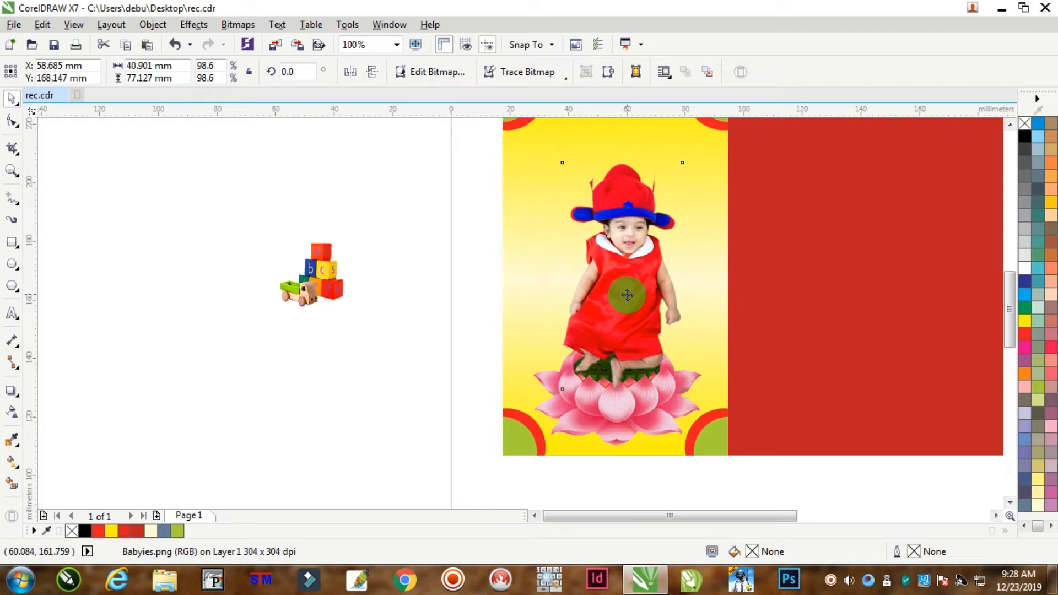
left_click_drag(418, 144, 722, 451)
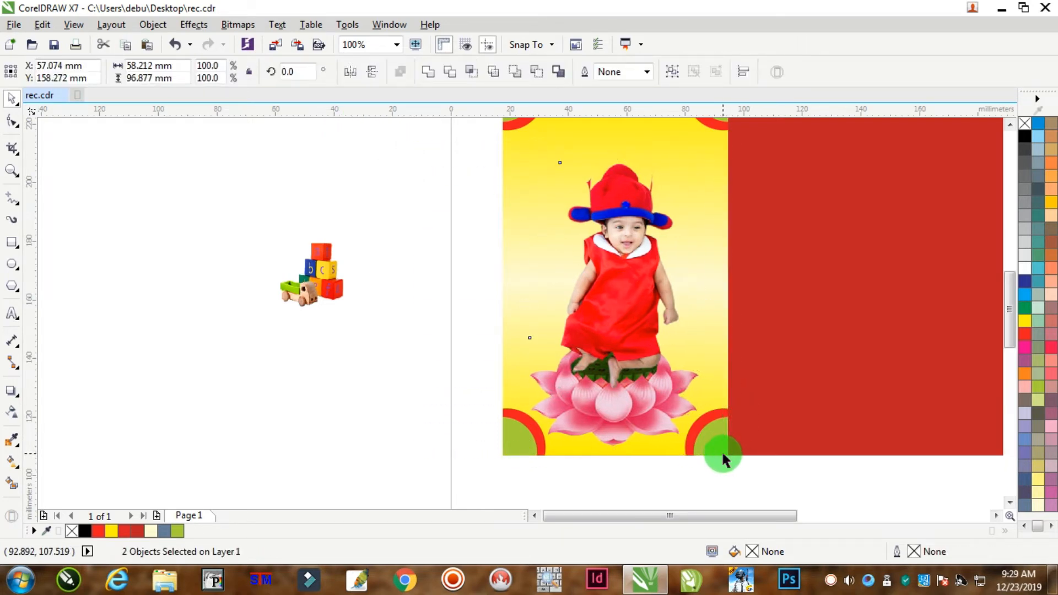
scroll(515, 336, "down", 1)
left_click(405, 225)
Set the toy blocks image farther off the page and place the clown toy on the yellow panel to the left of the baby
left_click_drag(414, 303, 303, 262)
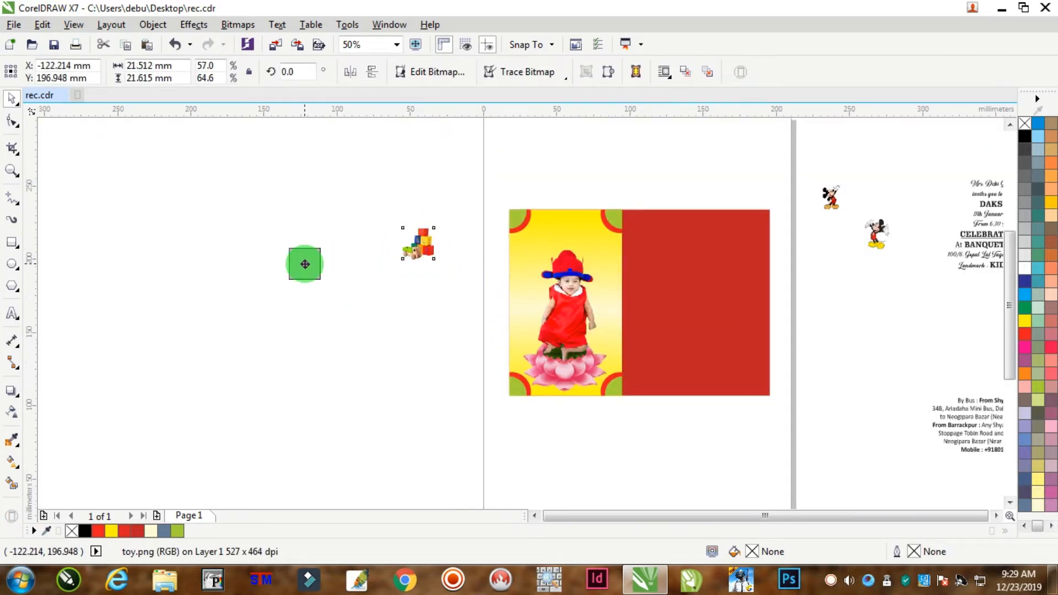
scroll(454, 295, "down", 1)
scroll(454, 296, "down", 1)
scroll(444, 257, "up", 2)
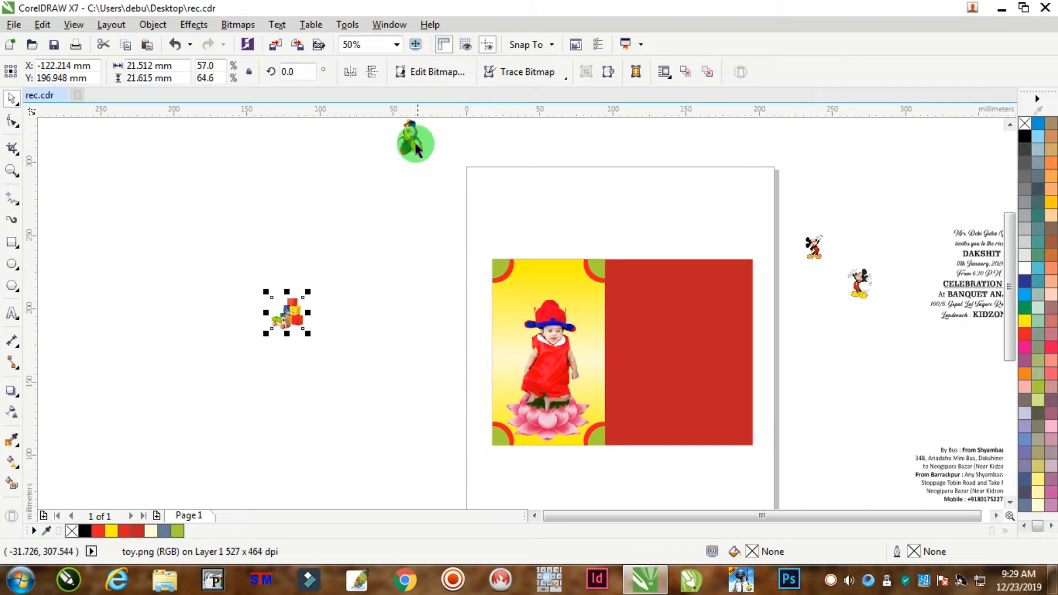
left_click_drag(409, 141, 506, 354)
scroll(506, 353, "up", 2)
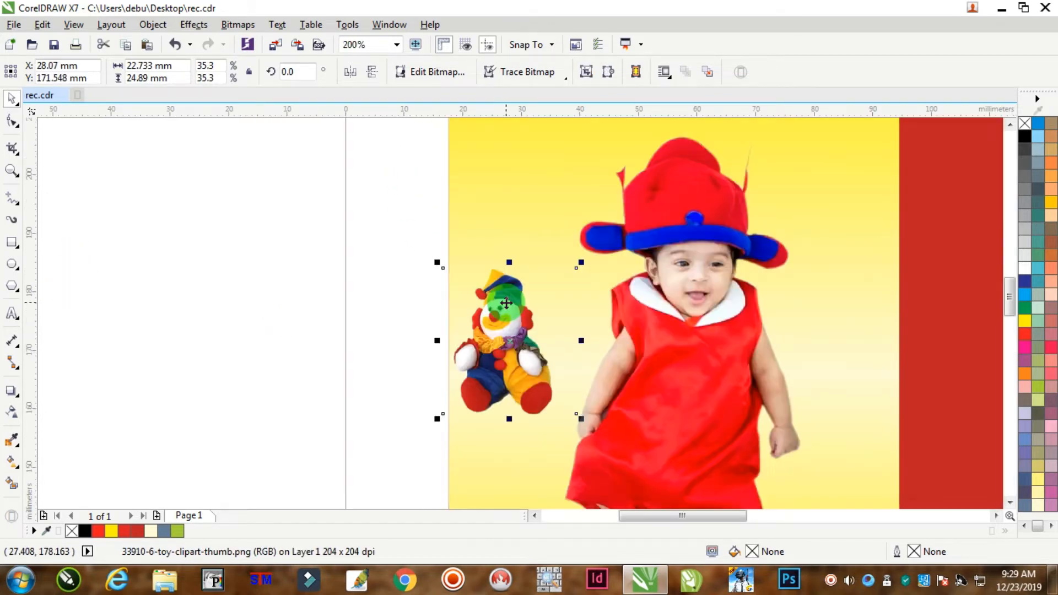
left_click_drag(516, 291, 529, 329)
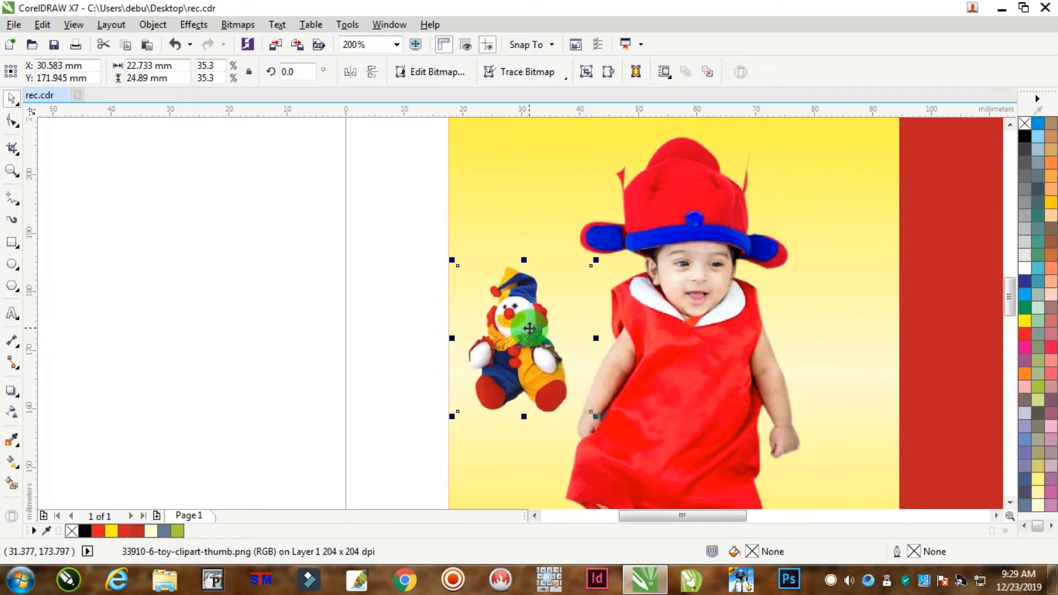
Place the toy blocks image on the yellow panel to the right of the baby, just inside the red panel's edge
scroll(356, 383, "down", 4)
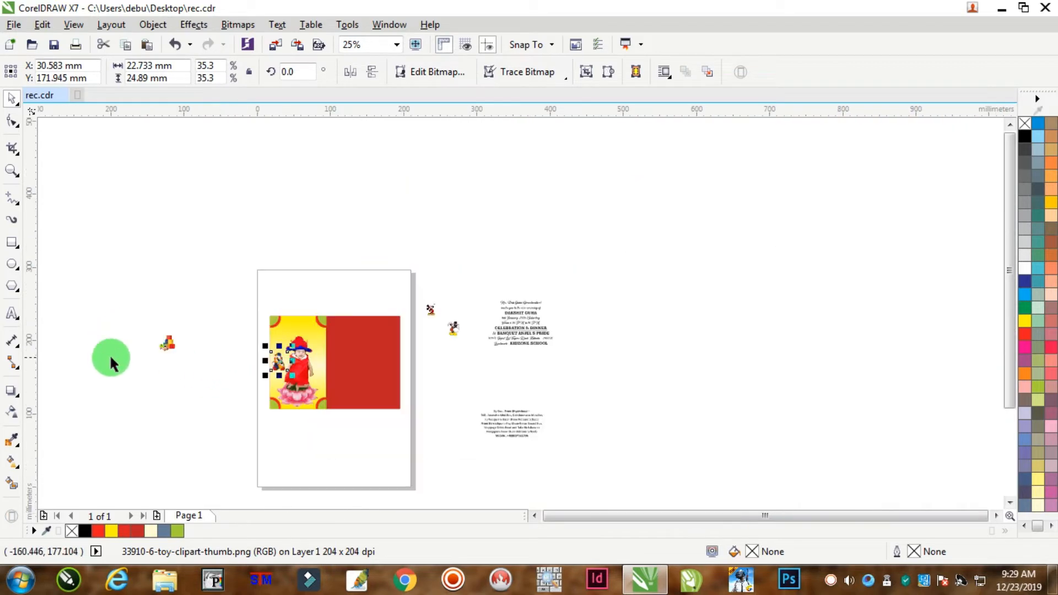
left_click_drag(173, 342, 326, 362)
scroll(309, 363, "up", 3)
left_click(355, 362)
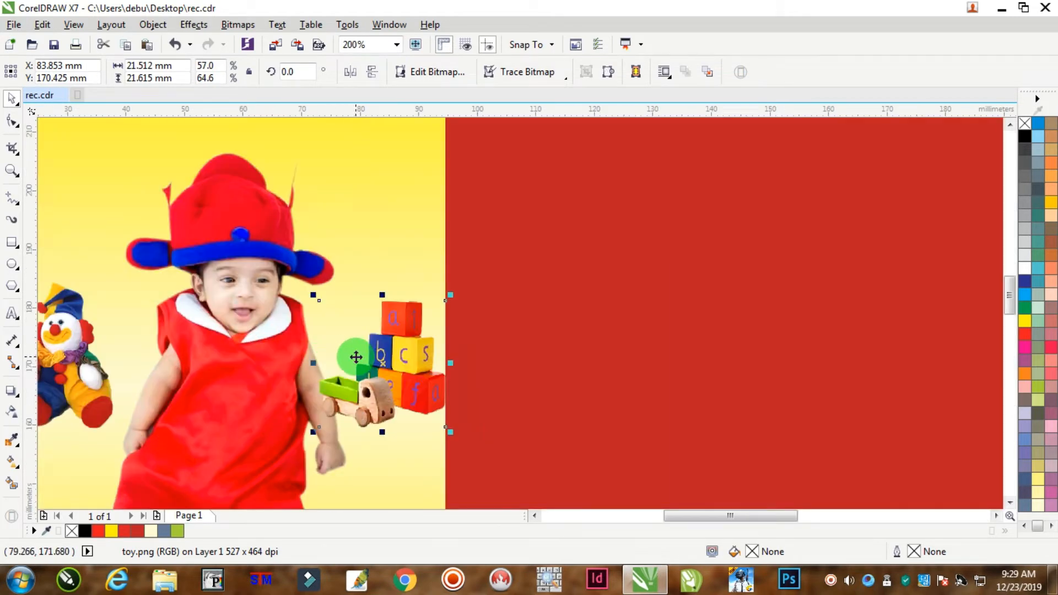
left_click_drag(395, 372, 381, 372)
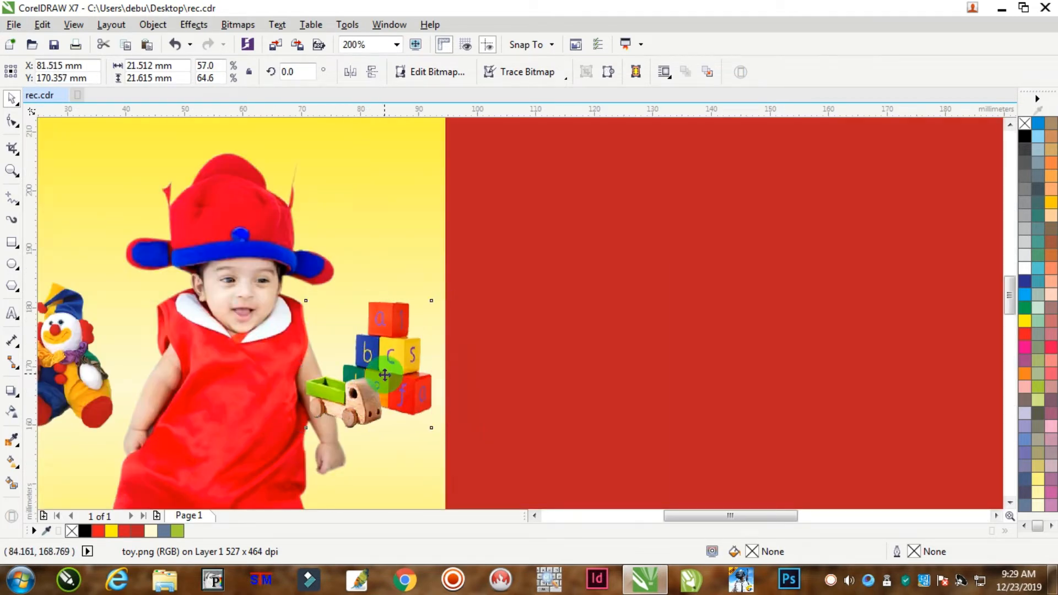
Nudge the baby photo about 0.3 mm to the left on the lotus
scroll(384, 375, "down", 2)
left_click(280, 336)
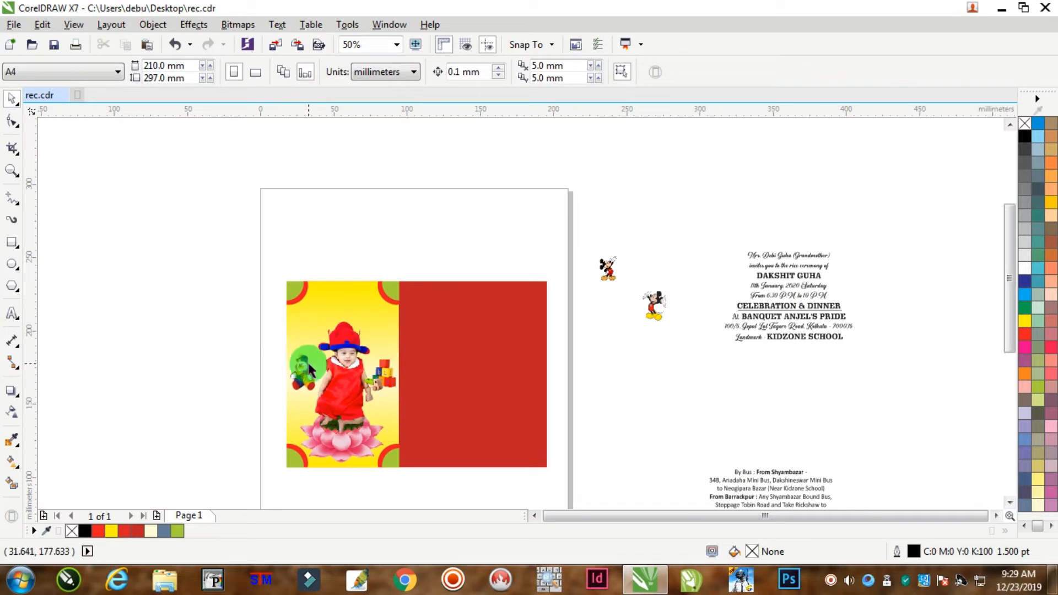
scroll(312, 371, "up", 1)
left_click(352, 372)
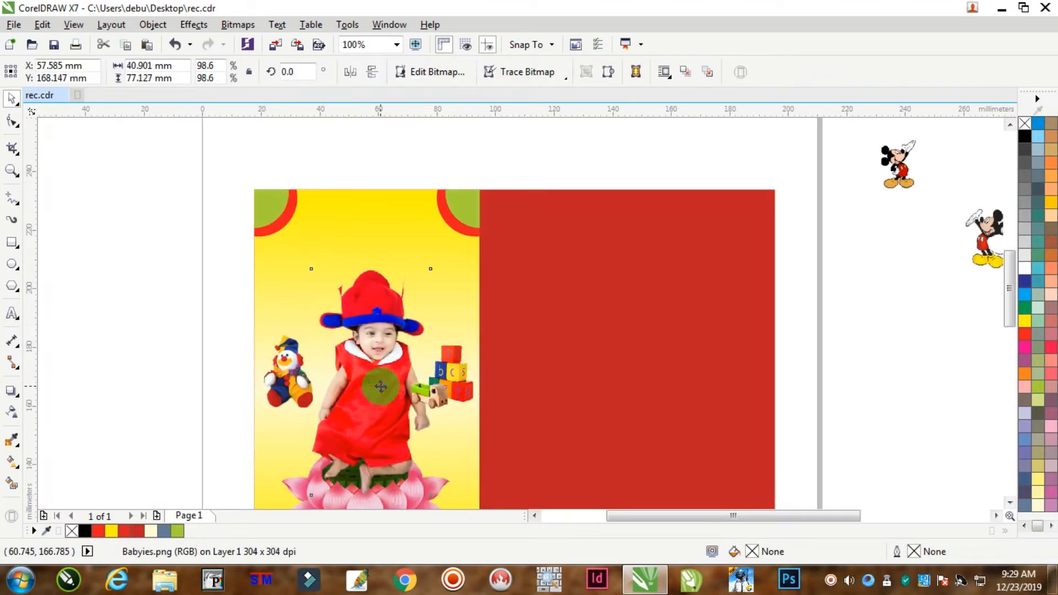
scroll(393, 385, "down", 2)
scroll(343, 370, "up", 1)
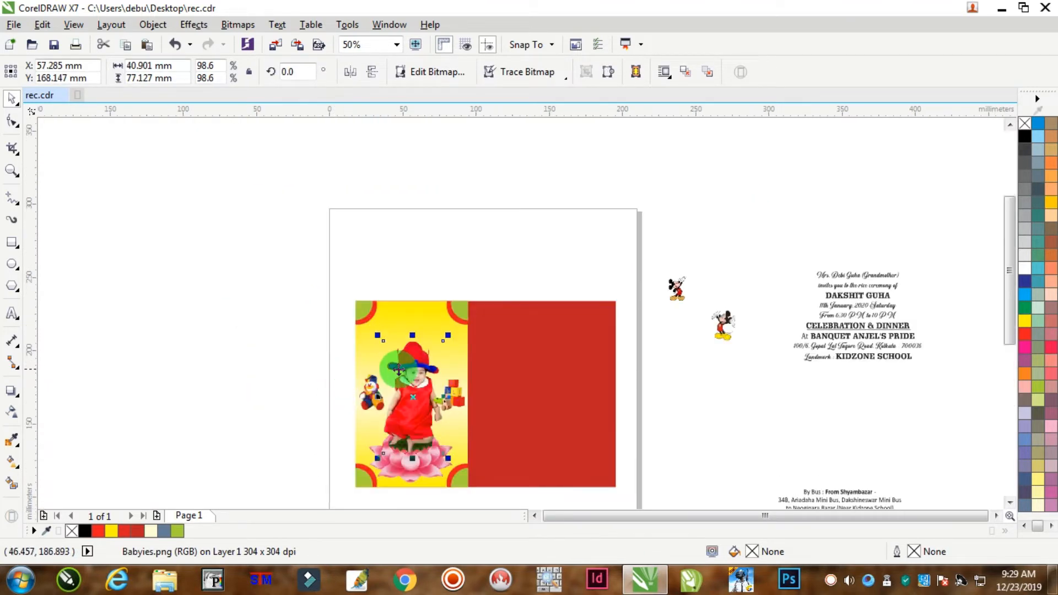
scroll(366, 377, "up", 1)
left_click(104, 375)
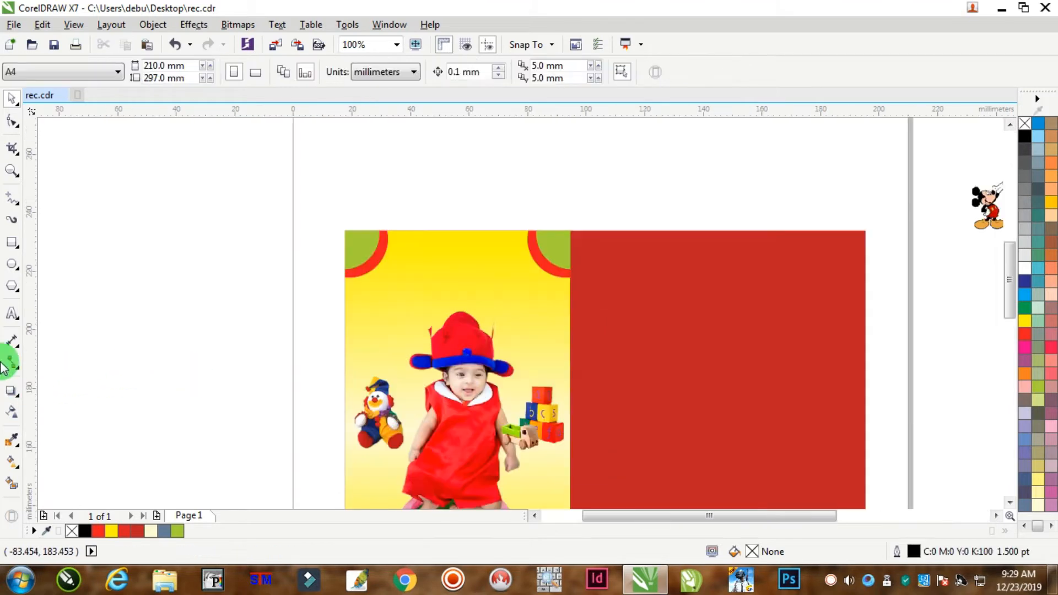
Add a three-line text beside the page: "Welcome to my rice ceremony / I am ready for my first bowl of rice, / will you come to feed me ?"
left_click(11, 313)
scroll(94, 383, "up", 1)
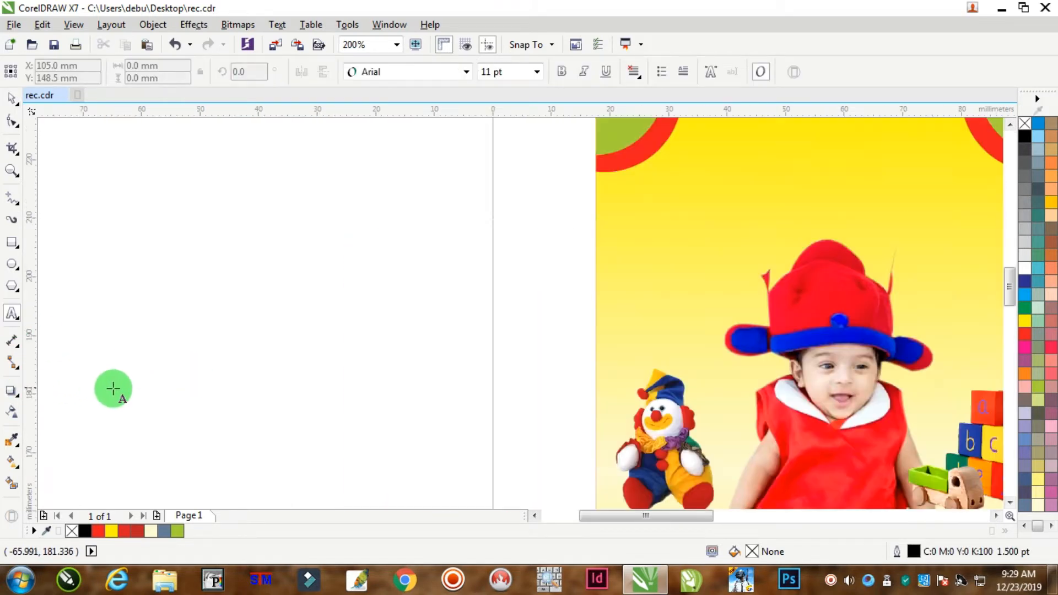
left_click(272, 385)
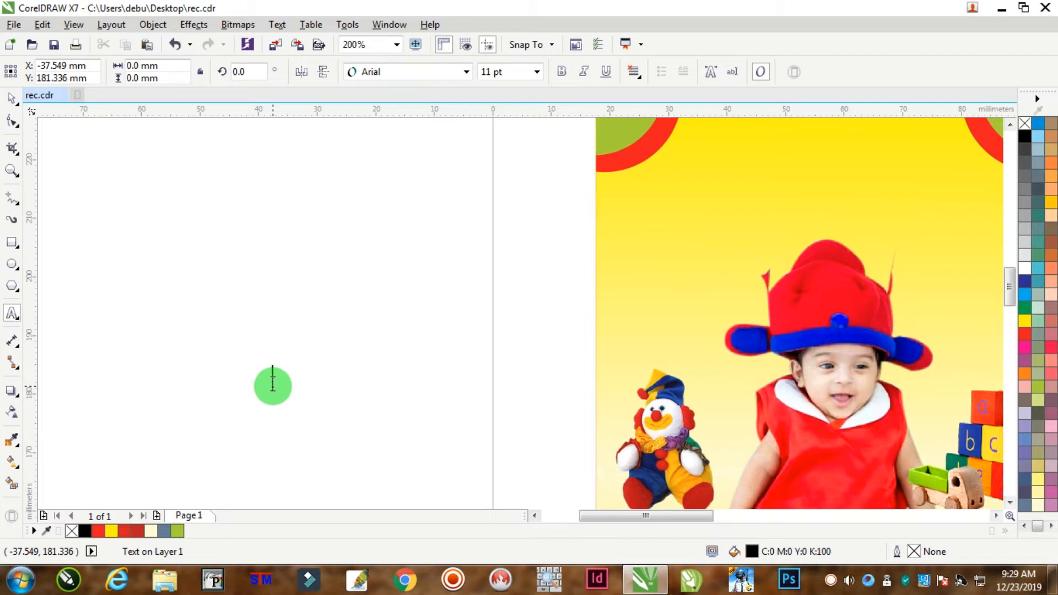
type("Welcome to my rice ceremony")
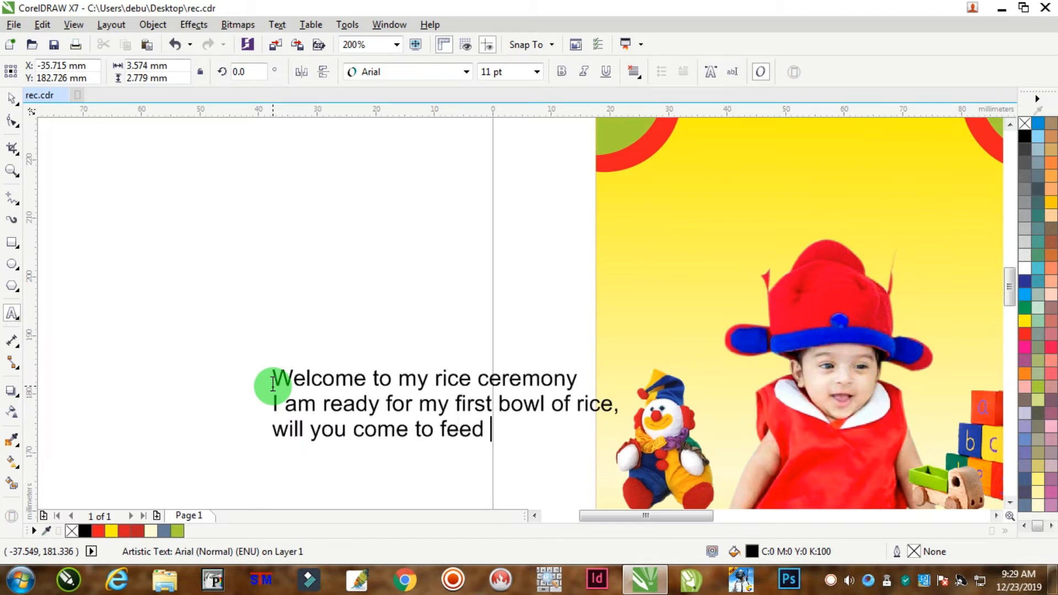
type("?")
Centre-align all three lines of the welcome text
key("ctrl+a")
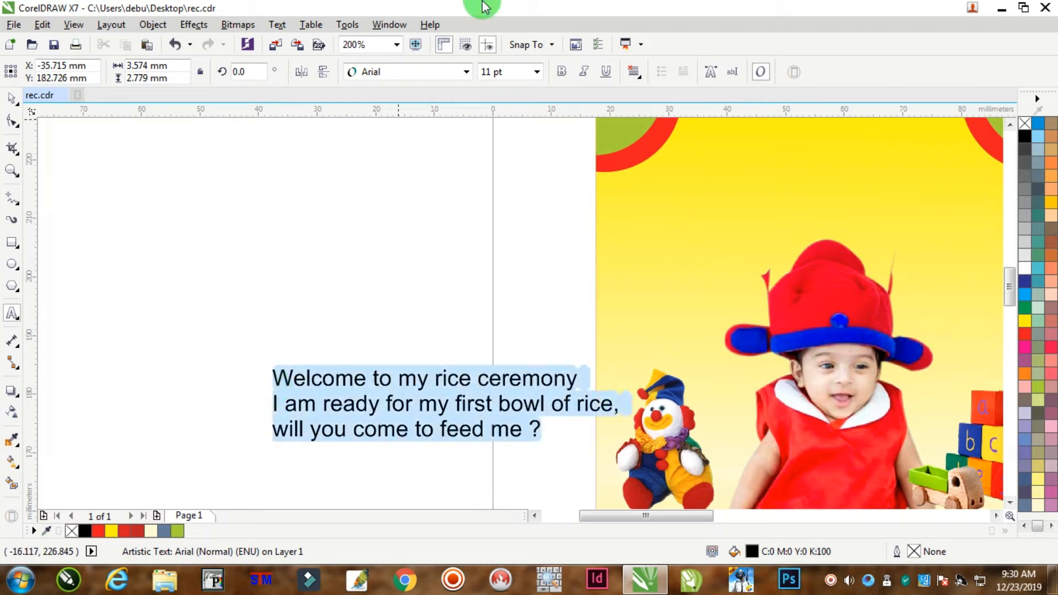
left_click(632, 72)
left_click(664, 124)
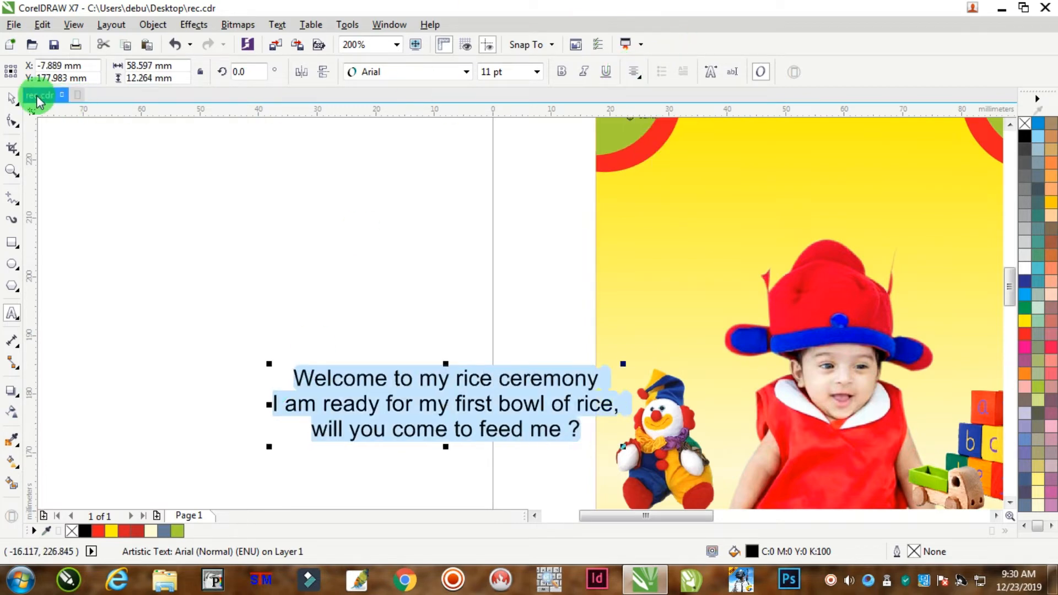
Fill the welcome text with red and make it bold italic
left_click(12, 97)
left_click(1024, 333)
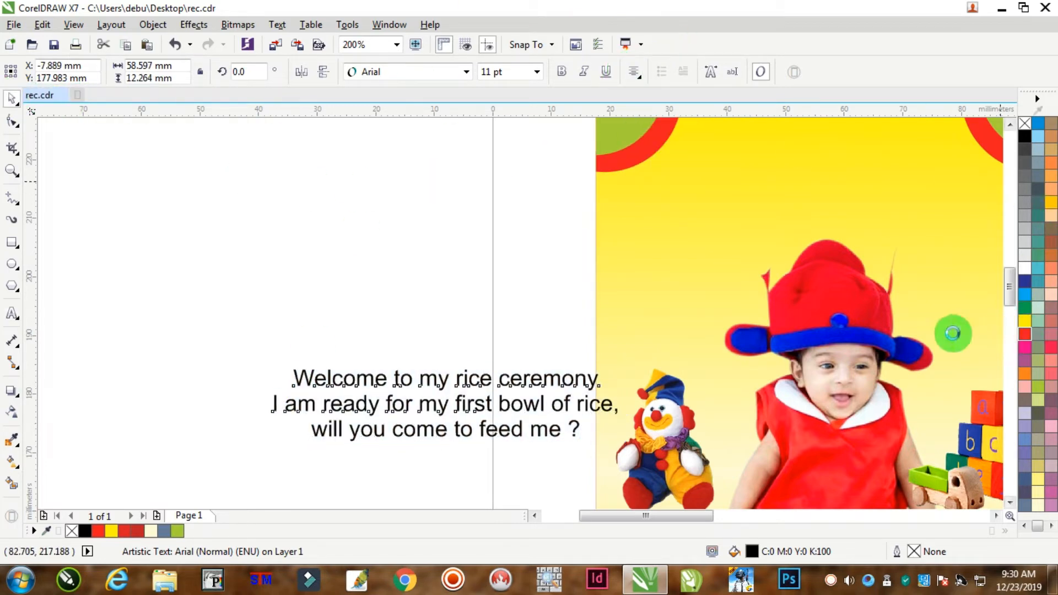
left_click(562, 72)
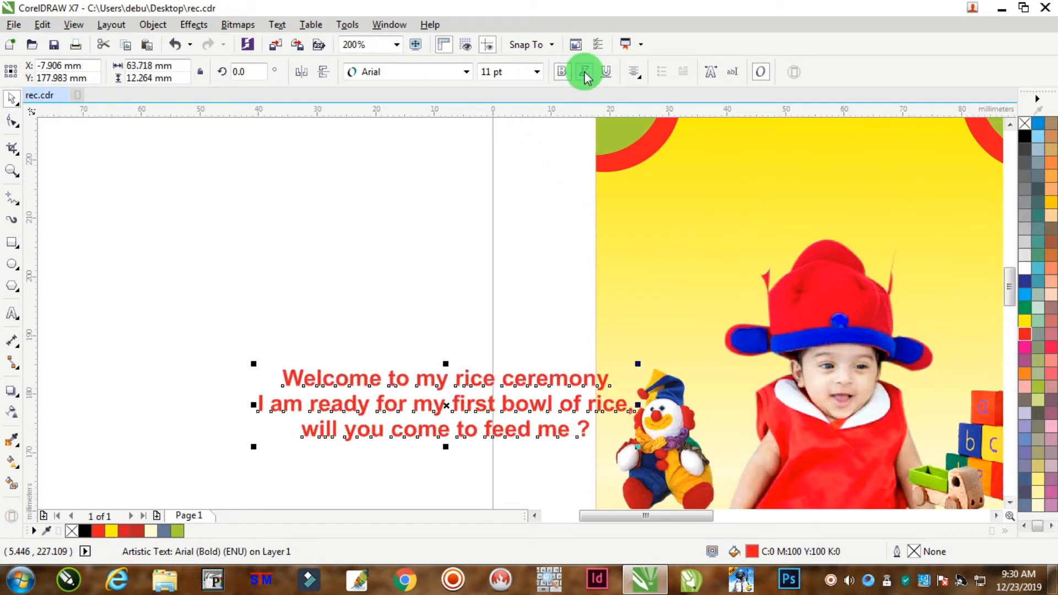
key("ctrl+i")
Move the welcome text onto the yellow panel, just above the baby's hat
scroll(578, 267, "down", 2)
left_click_drag(539, 324, 716, 225)
scroll(716, 224, "up", 2)
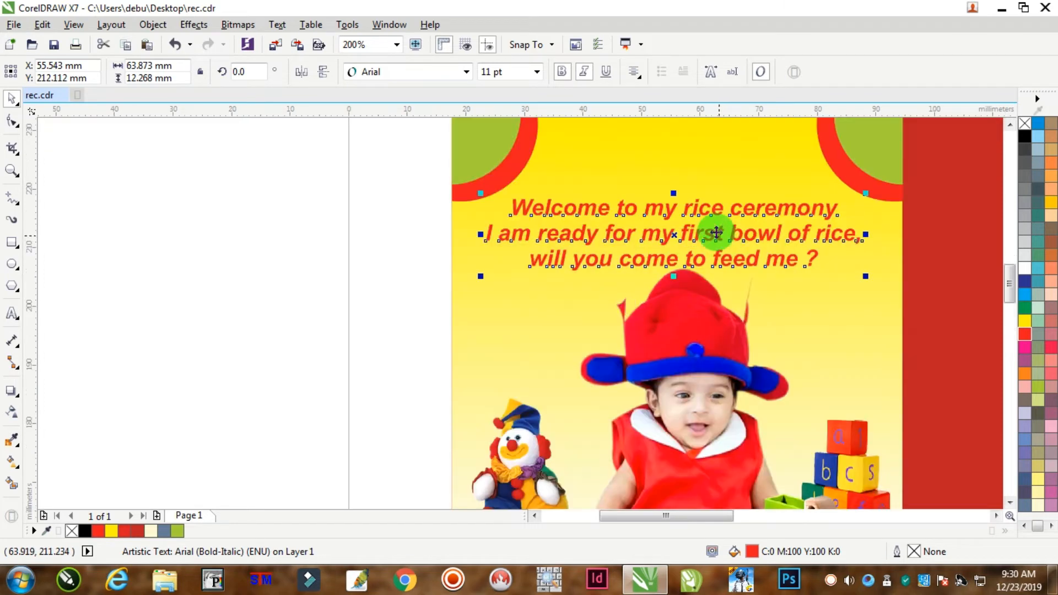
Rotate the welcome text about 3.75° counter-clockwise and shift it slightly left and up above the hat
left_click(702, 207)
left_click_drag(865, 278, 881, 268)
left_click(626, 237)
left_click(158, 220)
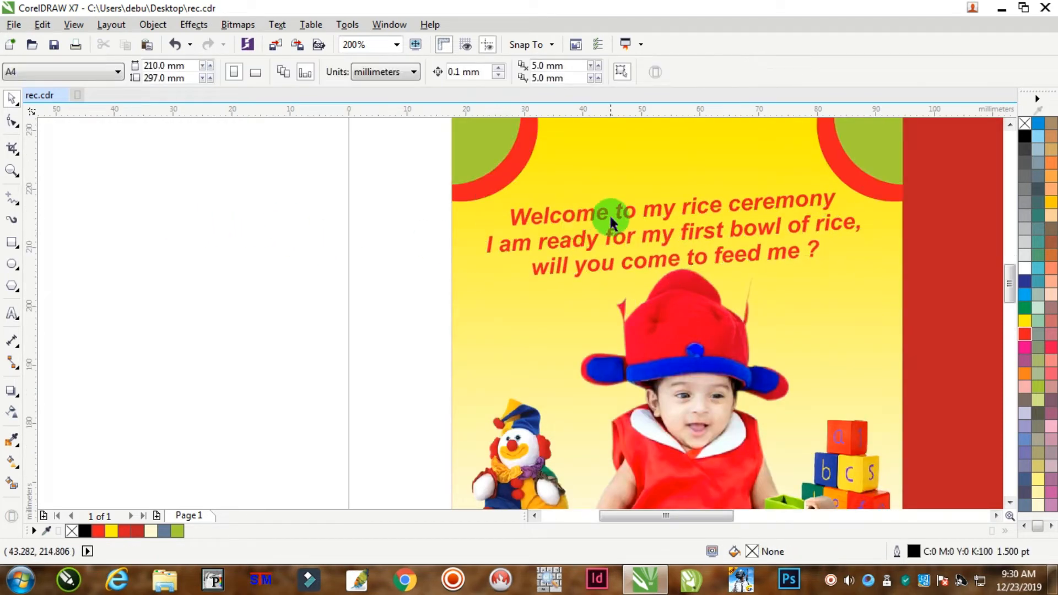
left_click_drag(620, 215, 613, 205)
left_click(153, 199)
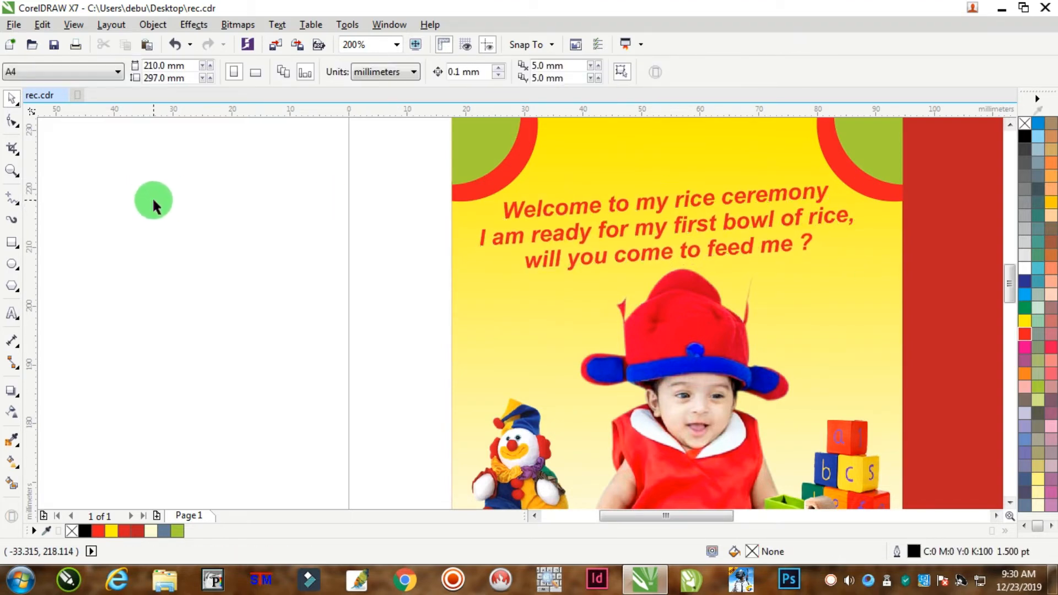
Set the welcome text's font size to 13 pt
scroll(153, 199, "down", 1)
scroll(191, 197, "down", 2)
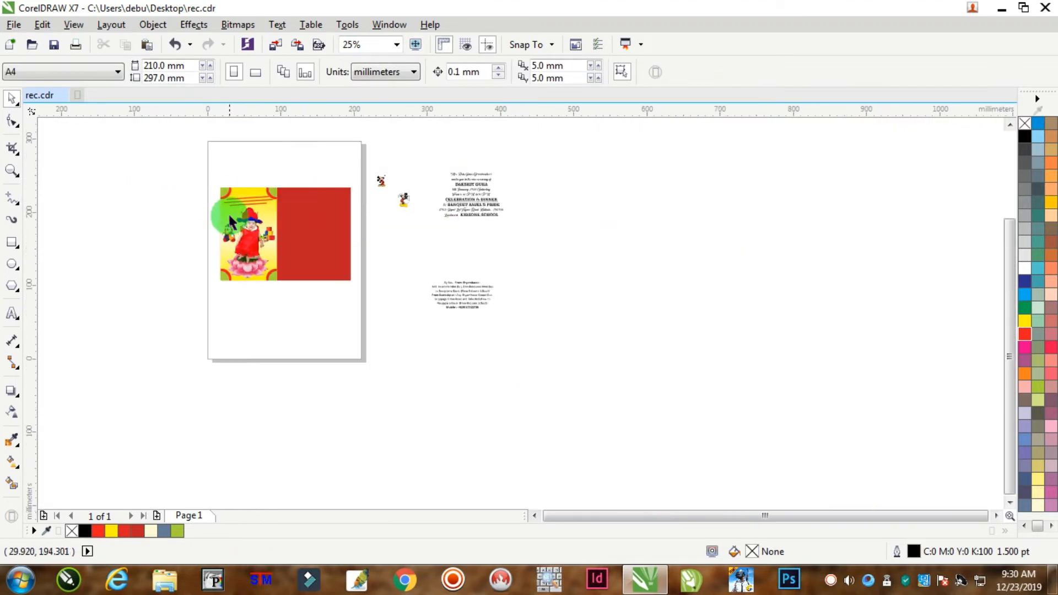
scroll(257, 171, "up", 2)
left_click(273, 164)
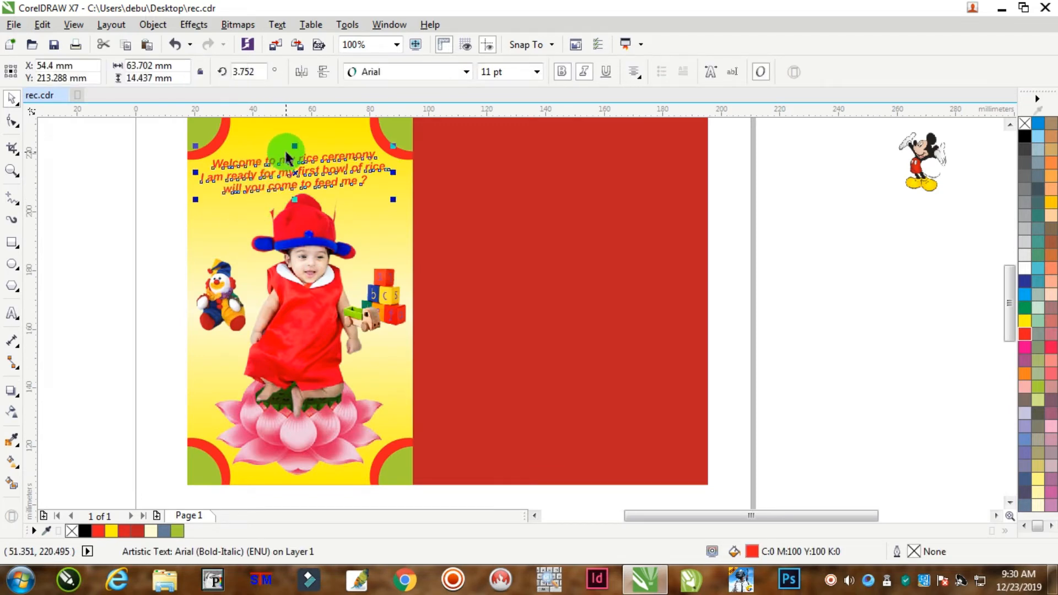
scroll(276, 160, "up", 2)
left_click(514, 70)
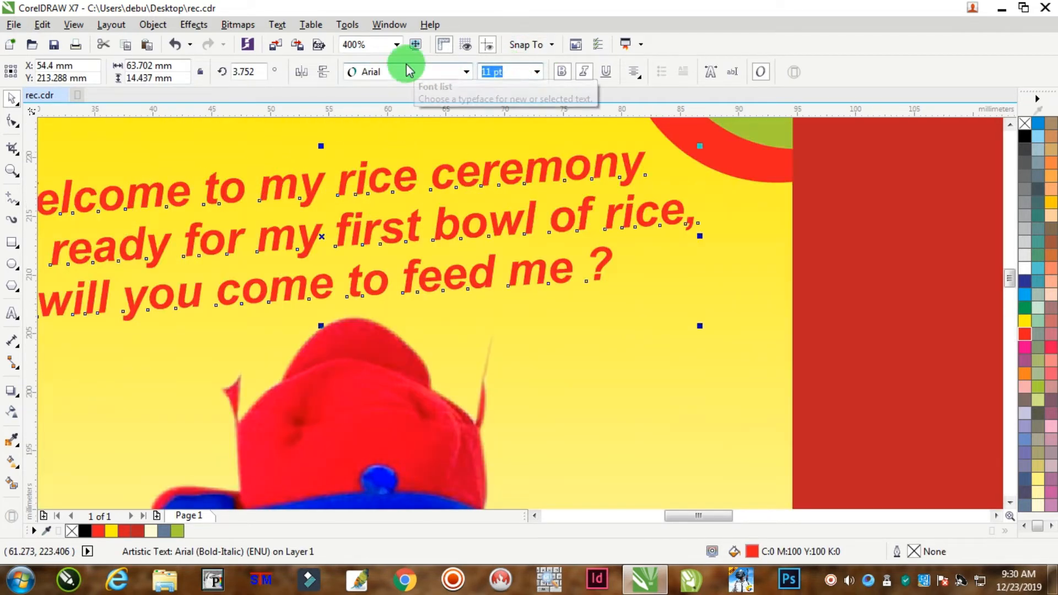
key("Return")
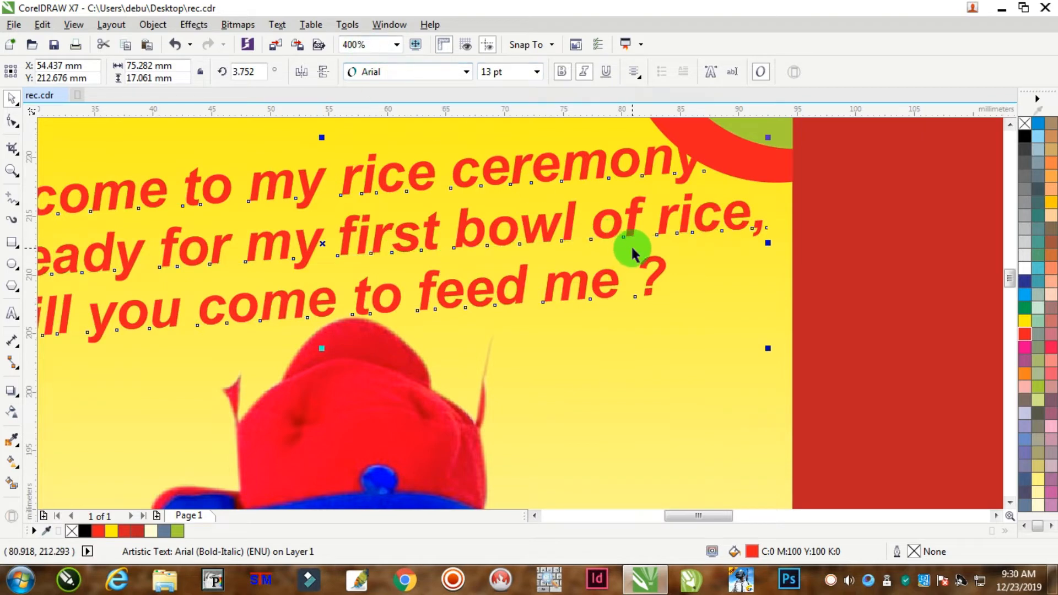
Narrow the welcome text to about 63.5 mm wide and shift it slightly left and up
scroll(633, 248, "down", 1)
left_click_drag(701, 247, 667, 252)
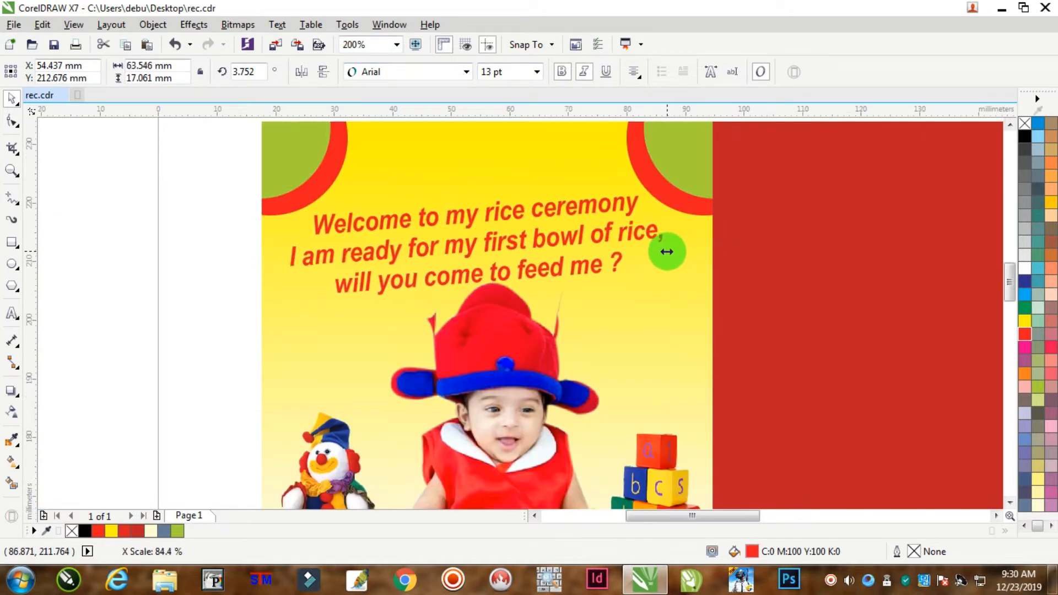
left_click_drag(488, 215, 483, 213)
left_click(151, 278)
scroll(151, 277, "down", 2)
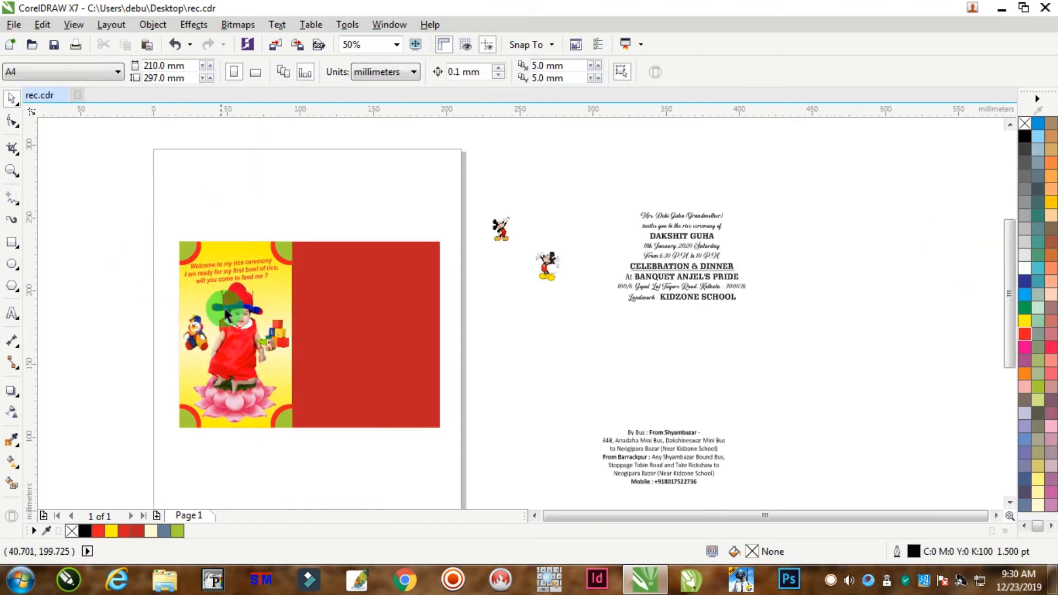
scroll(168, 332, "up", 1)
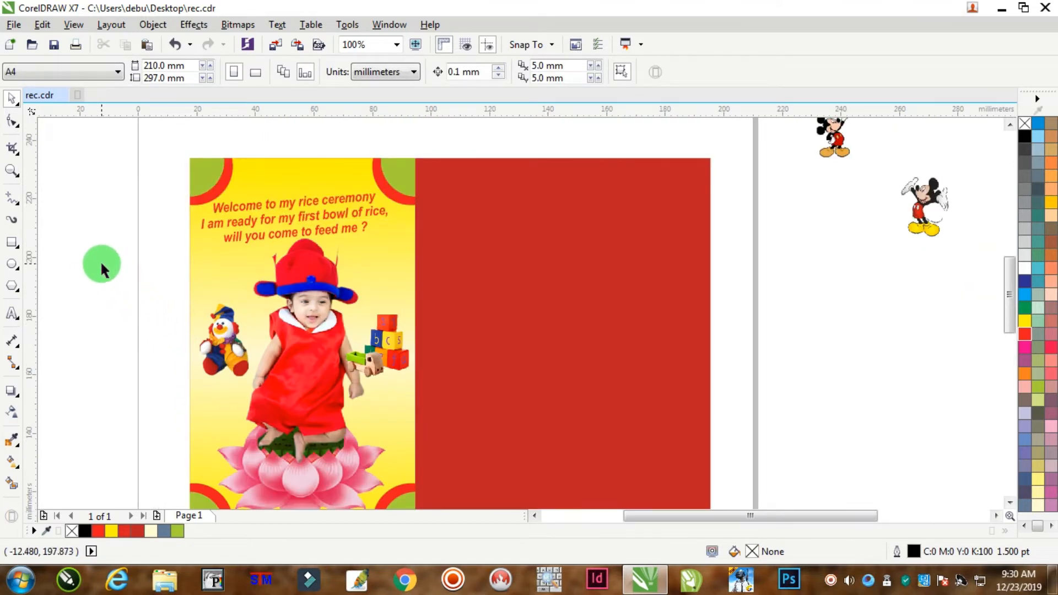
Open Insert Character and choose the PCOrnaments font
scroll(102, 260, "down", 2)
scroll(178, 279, "up", 1)
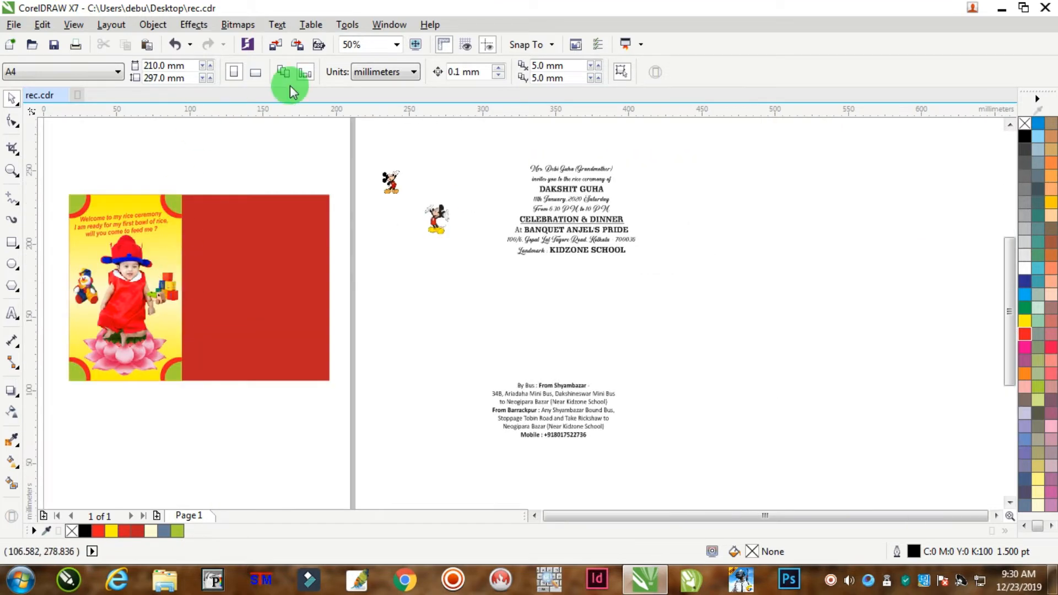
left_click(282, 25)
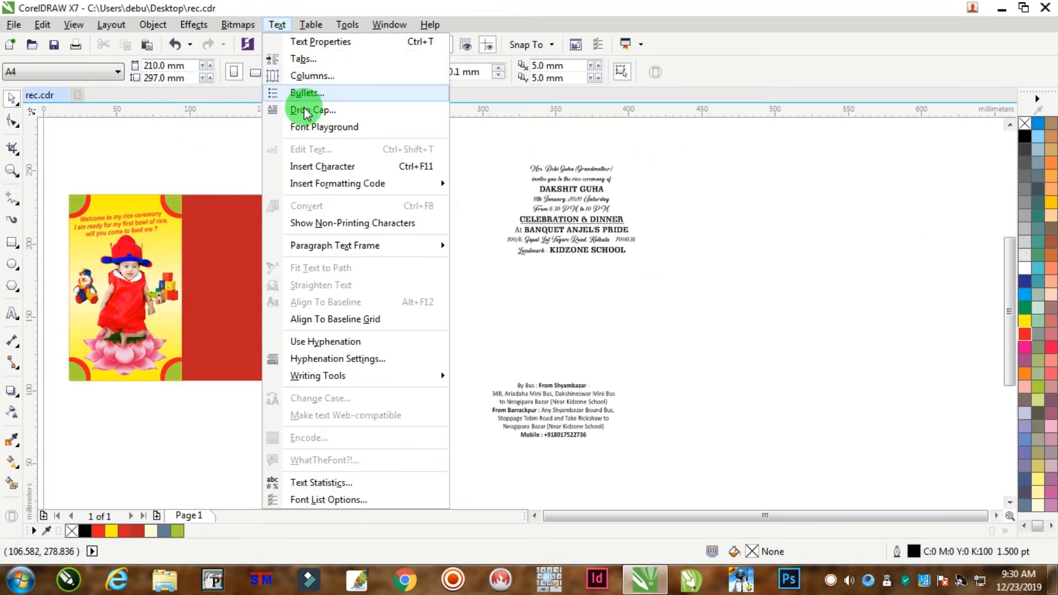
left_click(315, 166)
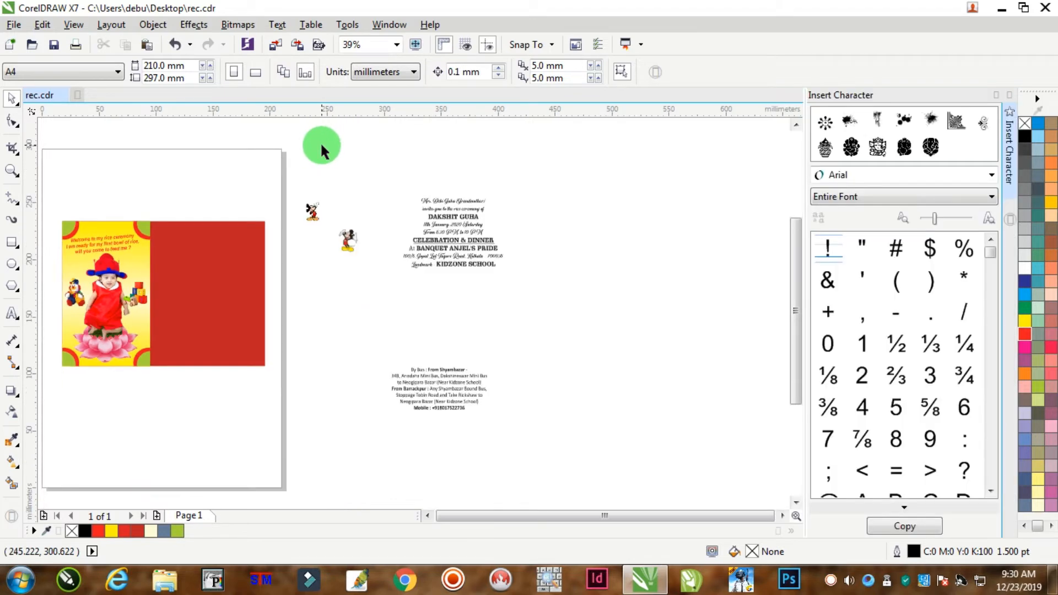
left_click(862, 181)
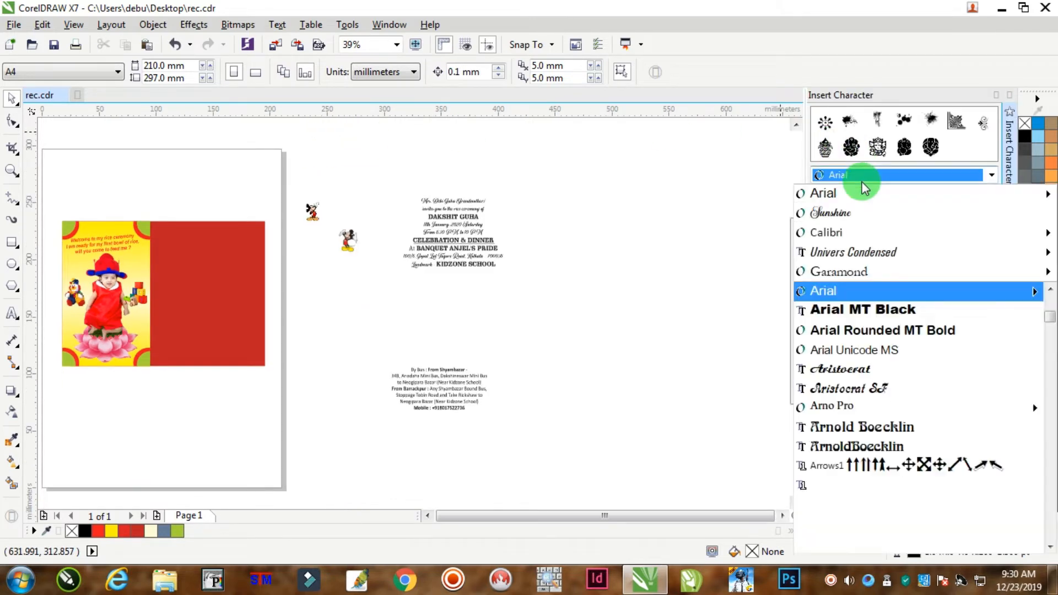
type("PCOrnaments")
key("Return")
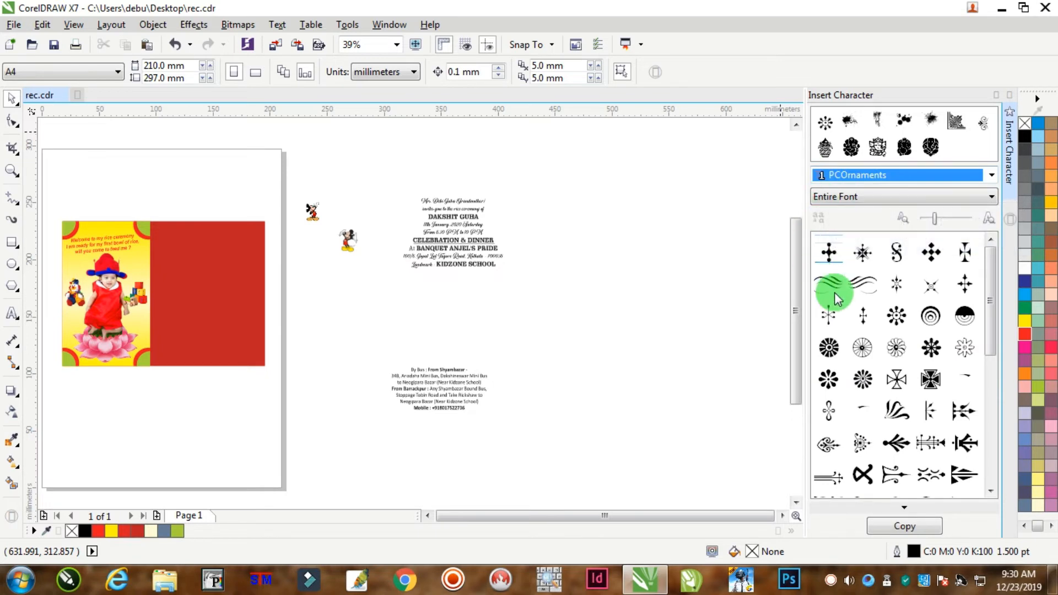
Insert the wavy swash ornament on the upper part of the red panel and close Insert Character
left_click_drag(832, 298, 292, 255)
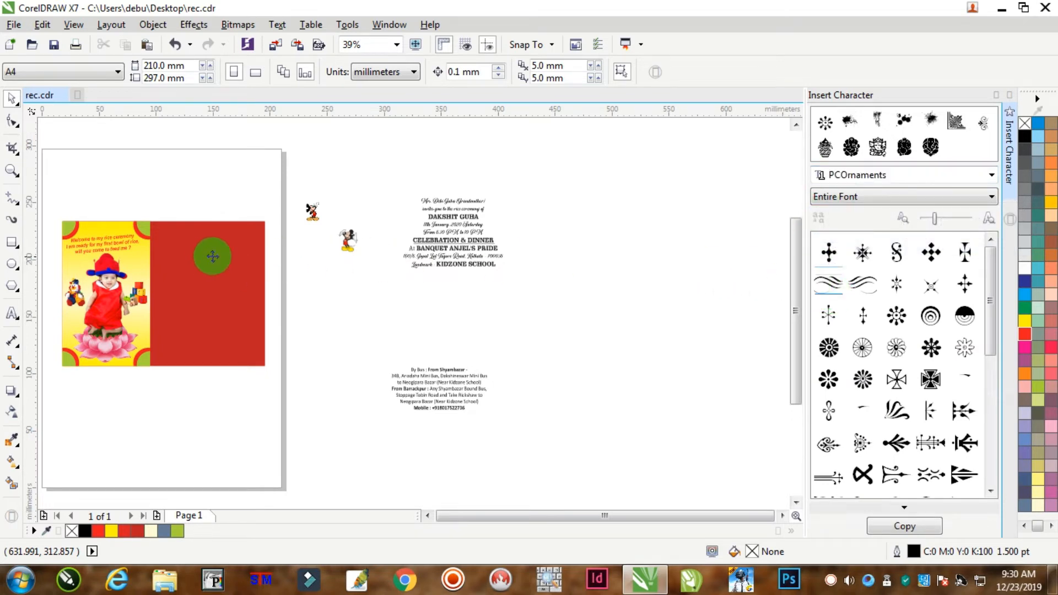
left_click_drag(212, 256, 210, 256)
left_click(1010, 95)
key("Escape")
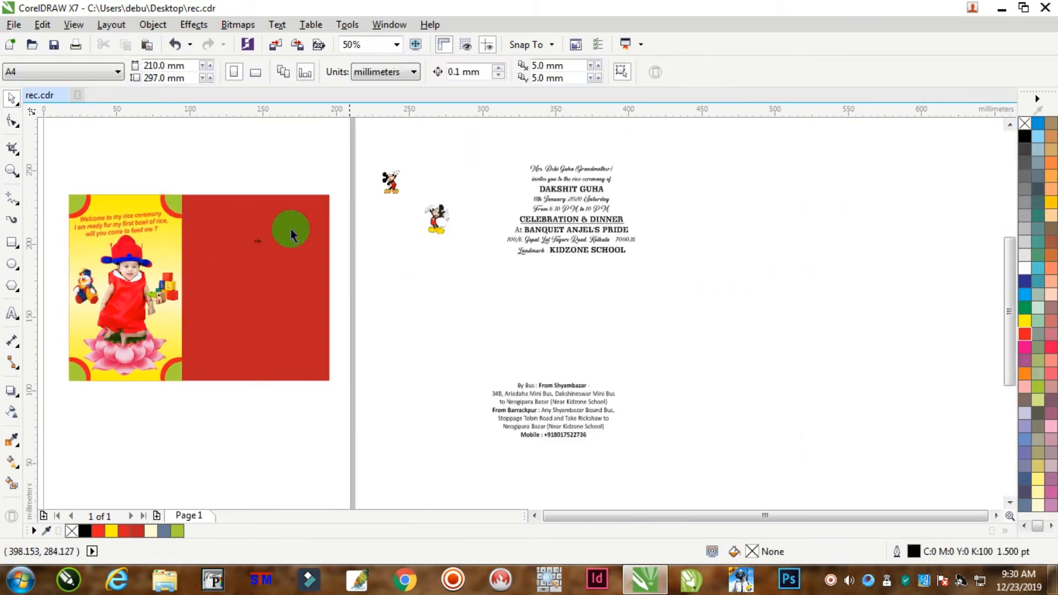
Enlarge the swash ornament proportionally to about 18.5 mm wide
scroll(204, 227, "up", 1)
left_click(311, 257)
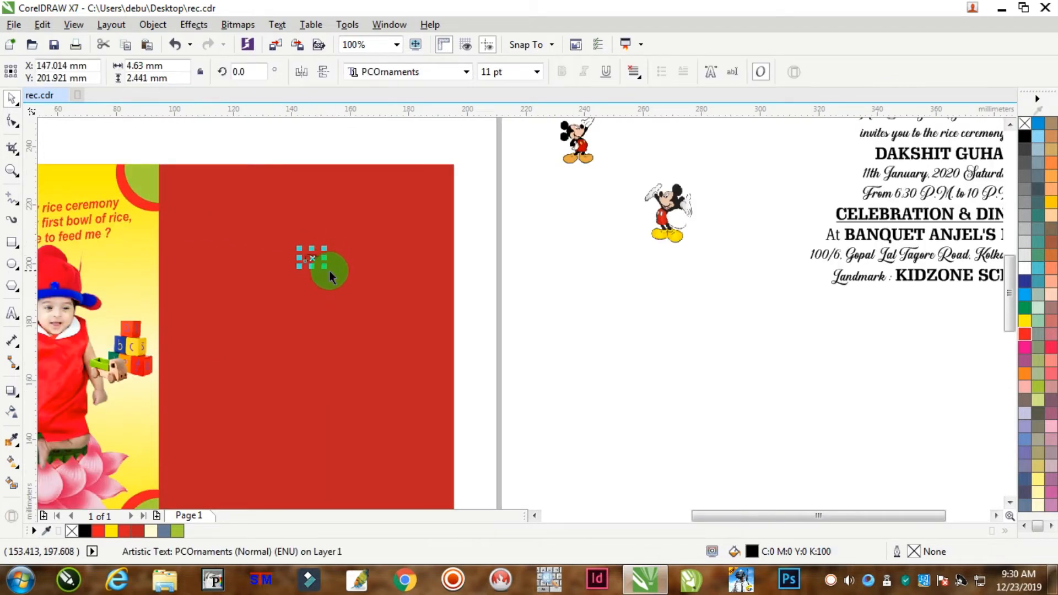
left_click_drag(328, 270, 364, 291)
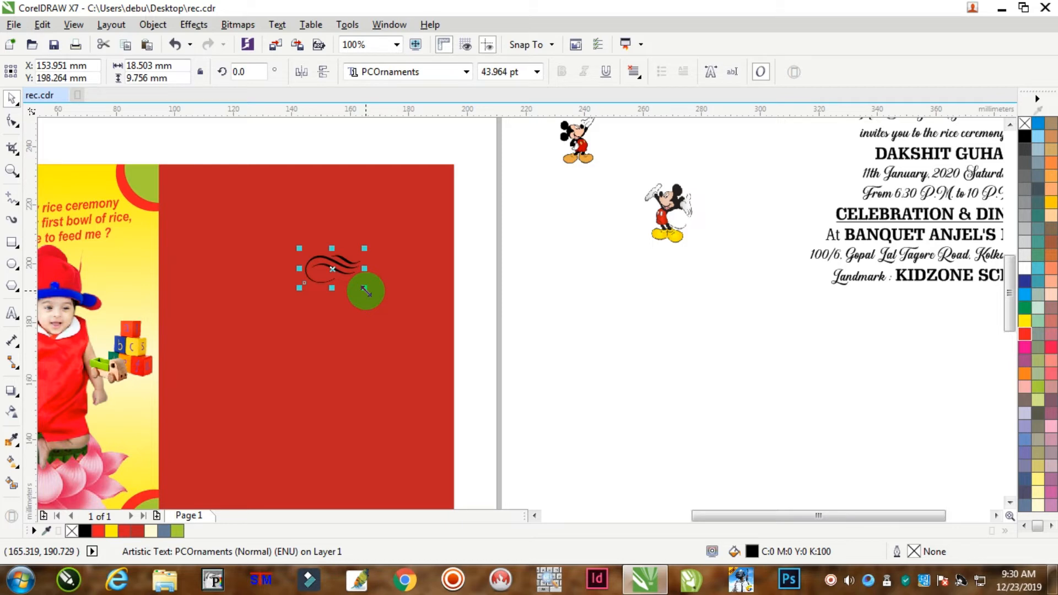
Move the swash ornament into the red panel's upper-left corner and fill it with yellow
left_click_drag(341, 265, 221, 187)
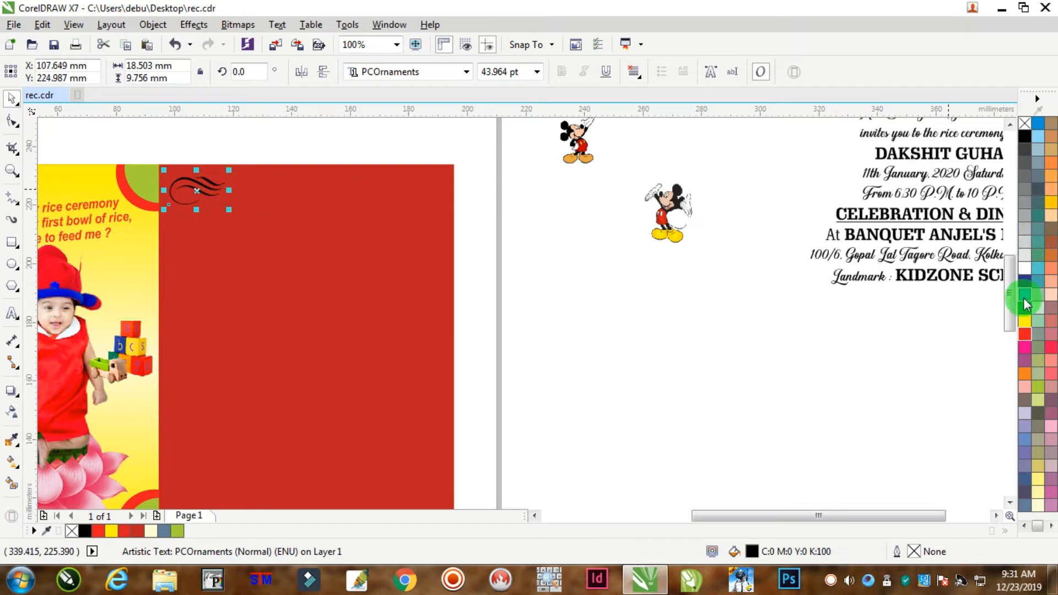
left_click(1024, 320)
scroll(220, 165, "up", 1)
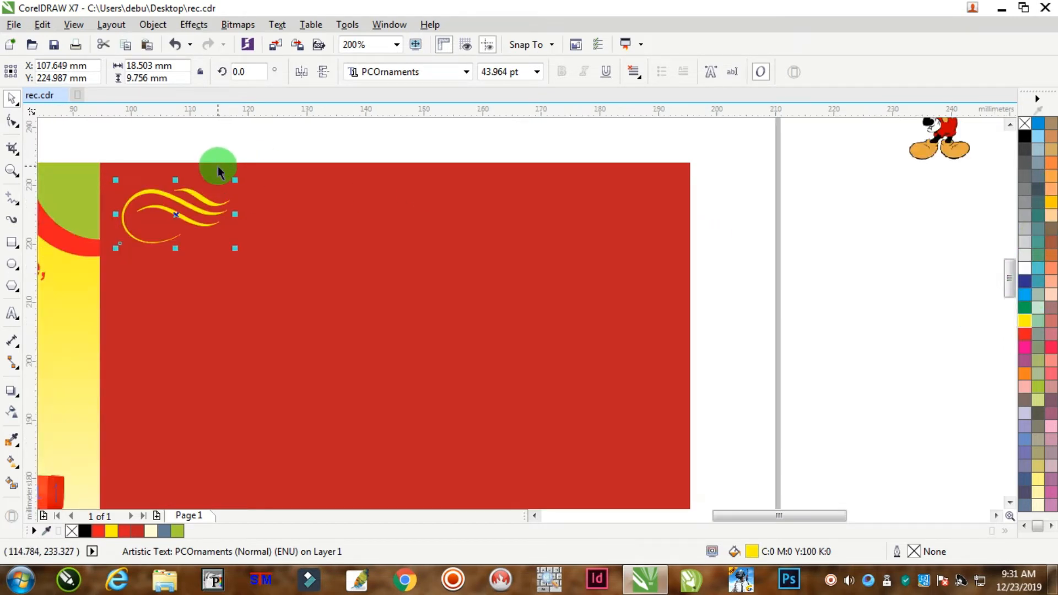
Create one copy of the swash offset 18.503 mm to its right and mirror the copy horizontally
key("alt+F7")
left_click(304, 157)
left_click(176, 231)
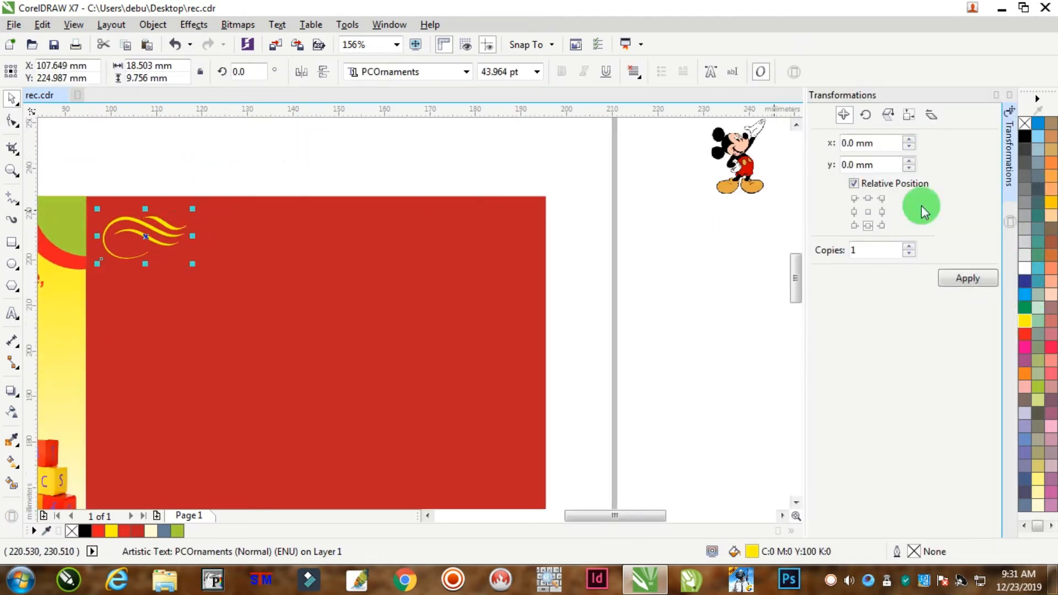
left_click(883, 213)
left_click(967, 278)
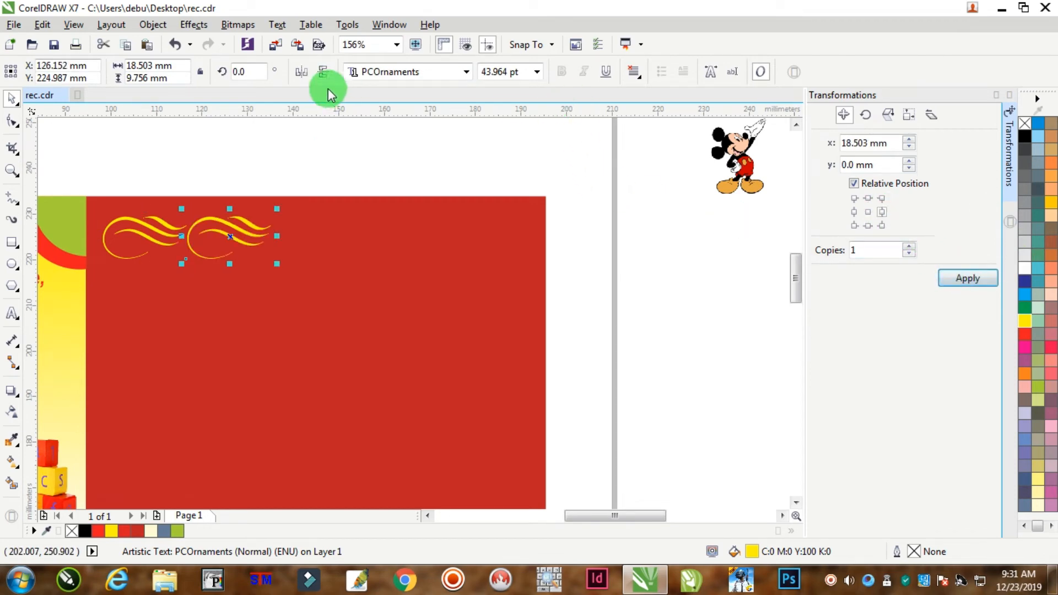
left_click(301, 71)
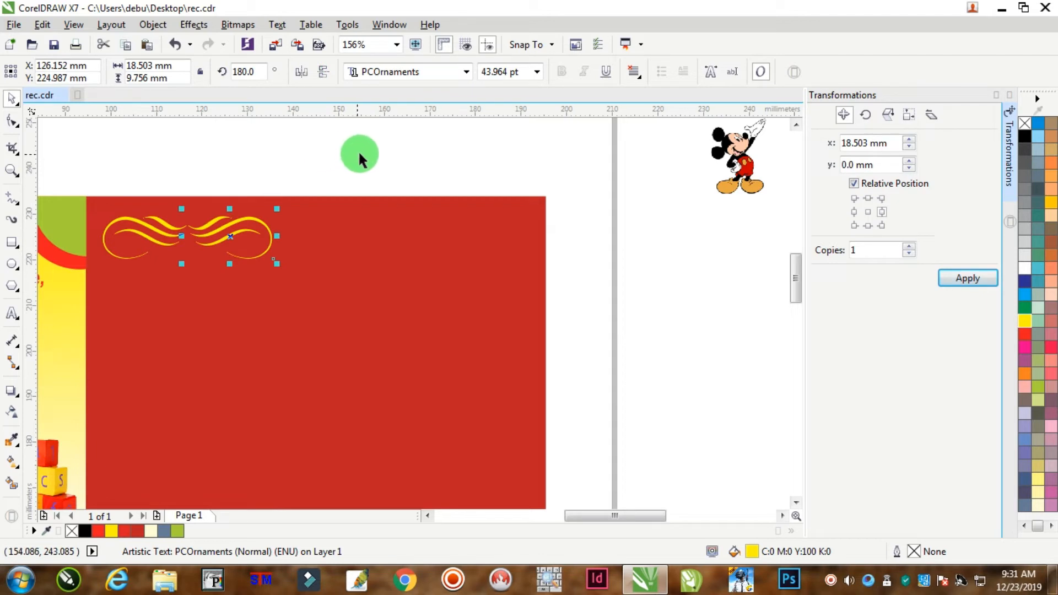
Make two further copies of the mirrored swash pair, each offset 37.006 mm horizontally along the red panel's upper edge
left_click_drag(368, 159, 90, 288)
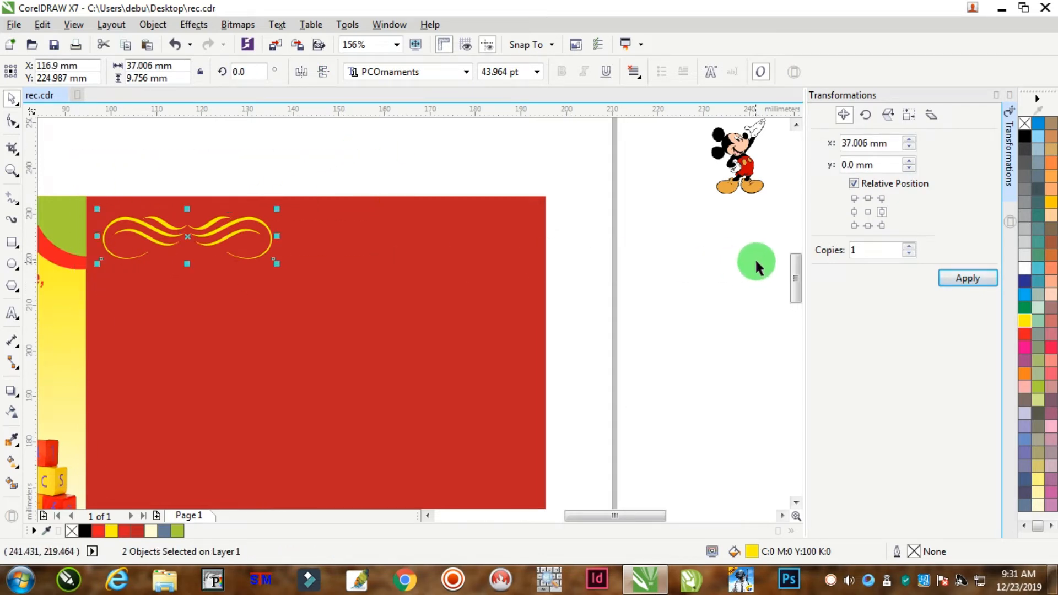
left_click(880, 213)
left_click(968, 278)
left_click(968, 278)
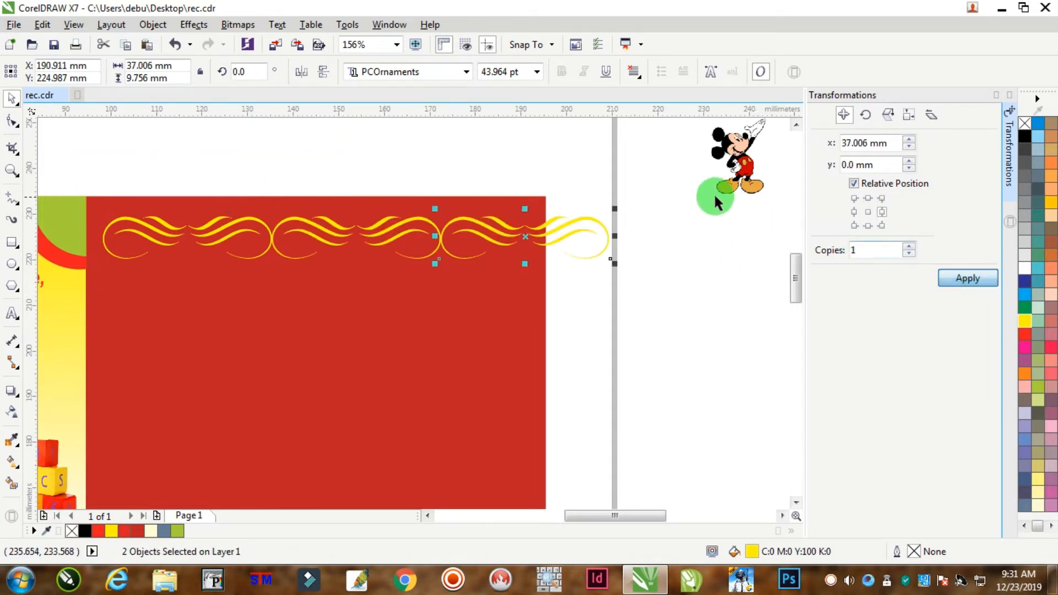
Nudge all six swashes slightly left and narrow them to about 94.6 mm so the row fits inside the red panel
left_click(652, 178)
left_click_drag(652, 172, 78, 295)
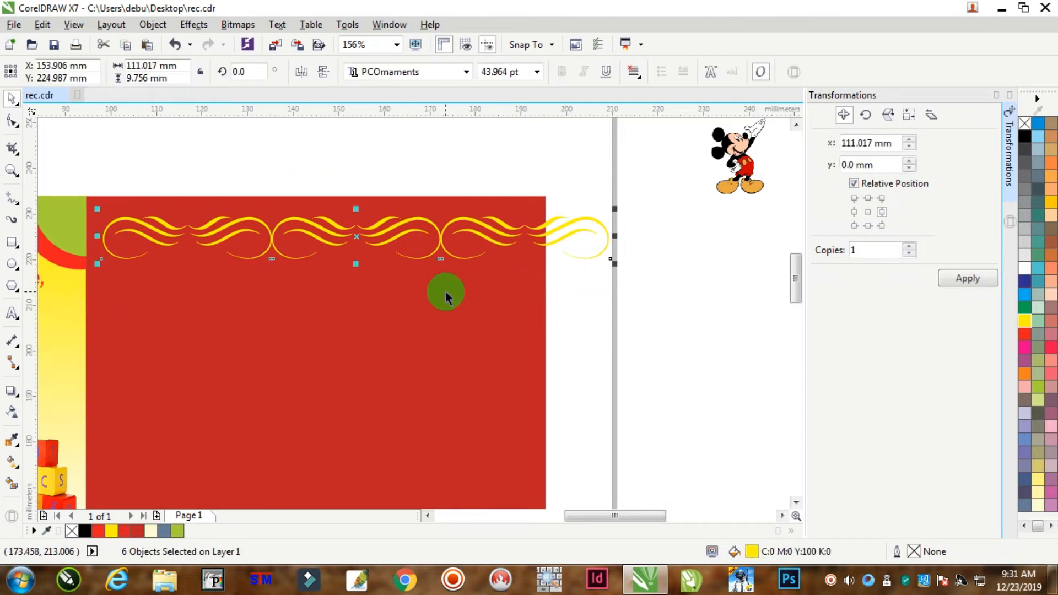
key("Left")
key("Left")
key("Left")
key("Left")
key("Left")
key("Left")
key("Left")
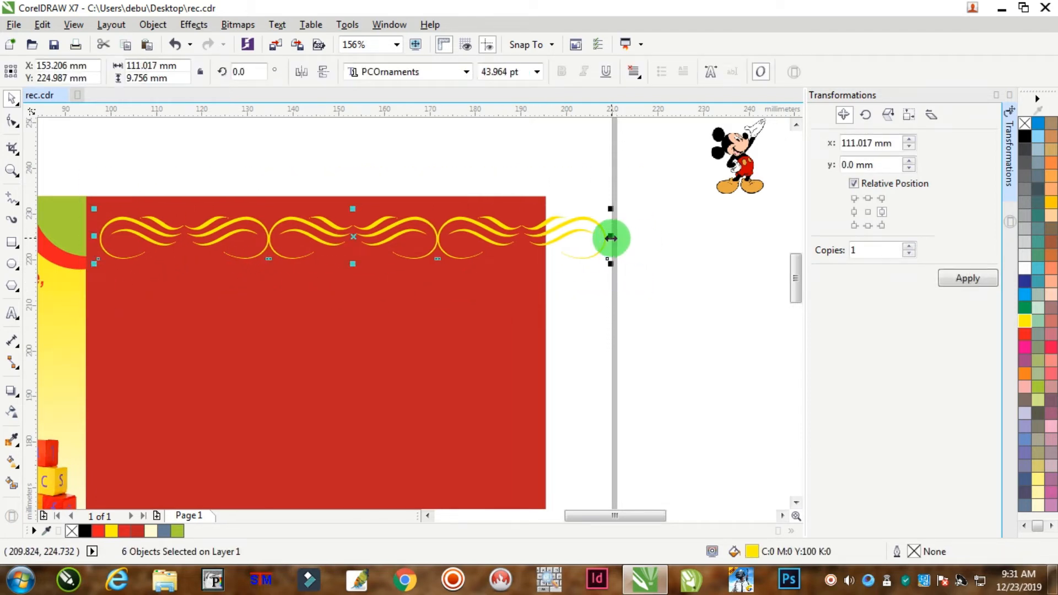
left_click_drag(611, 238, 537, 253)
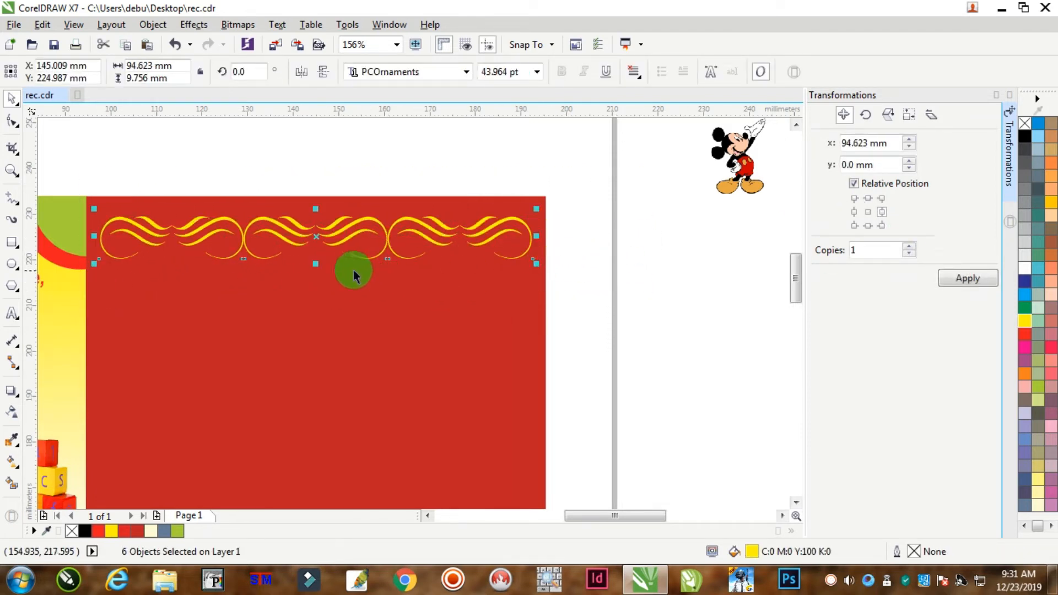
Give the swash row a yellow hairline outline, group it and nudge it up to about Y 226.3 mm
left_click(316, 264)
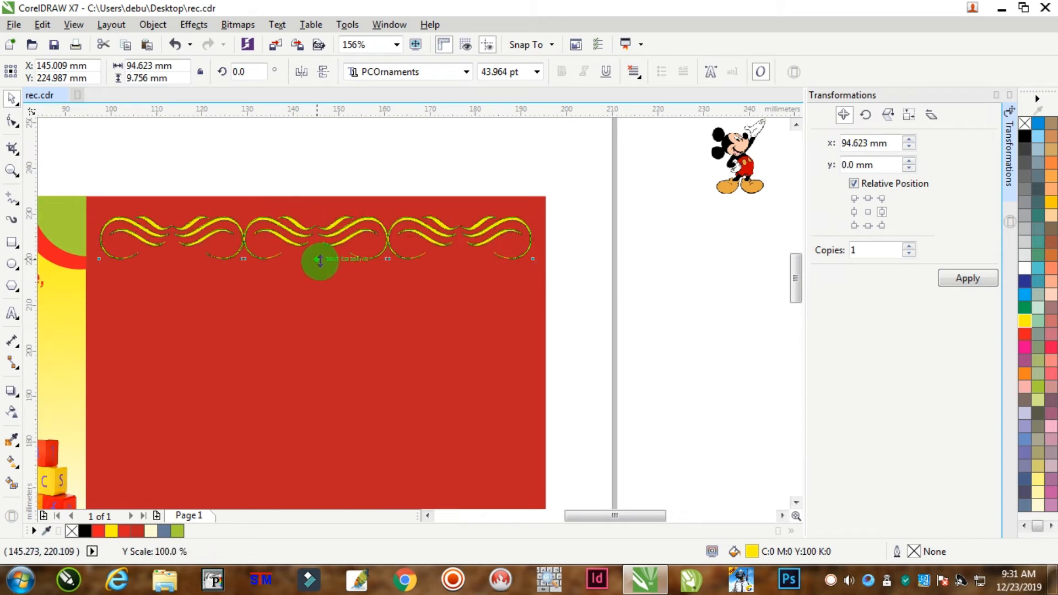
right_click(1024, 323)
key("ctrl+g")
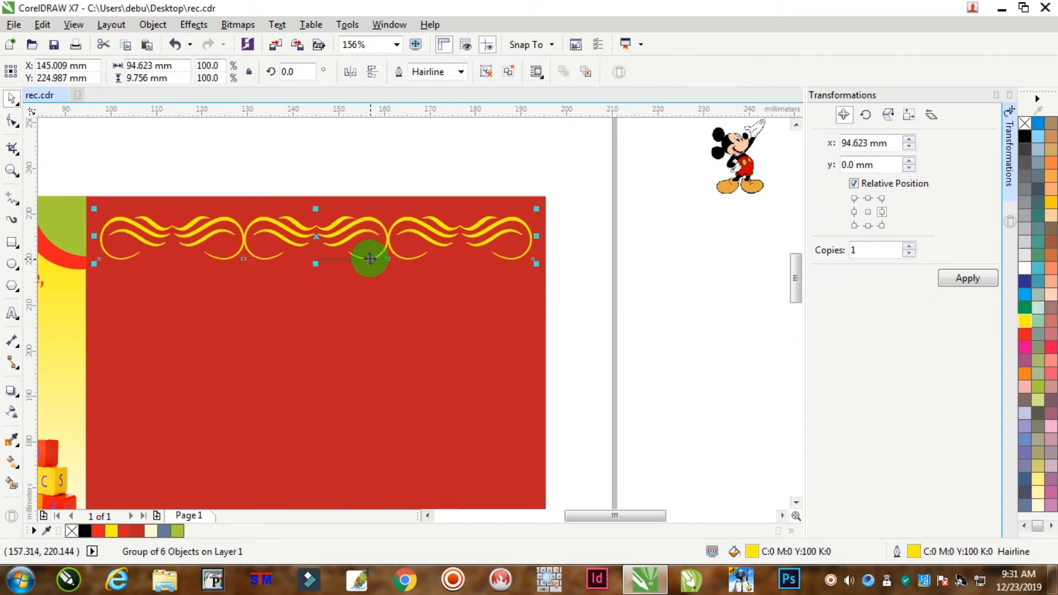
left_click(534, 168)
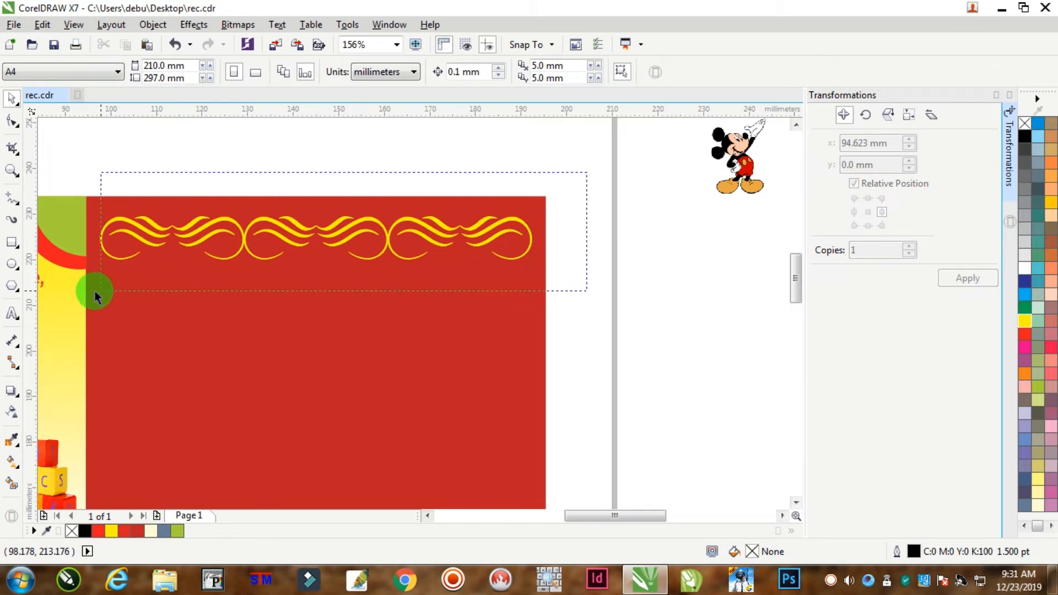
left_click_drag(95, 291, 96, 291)
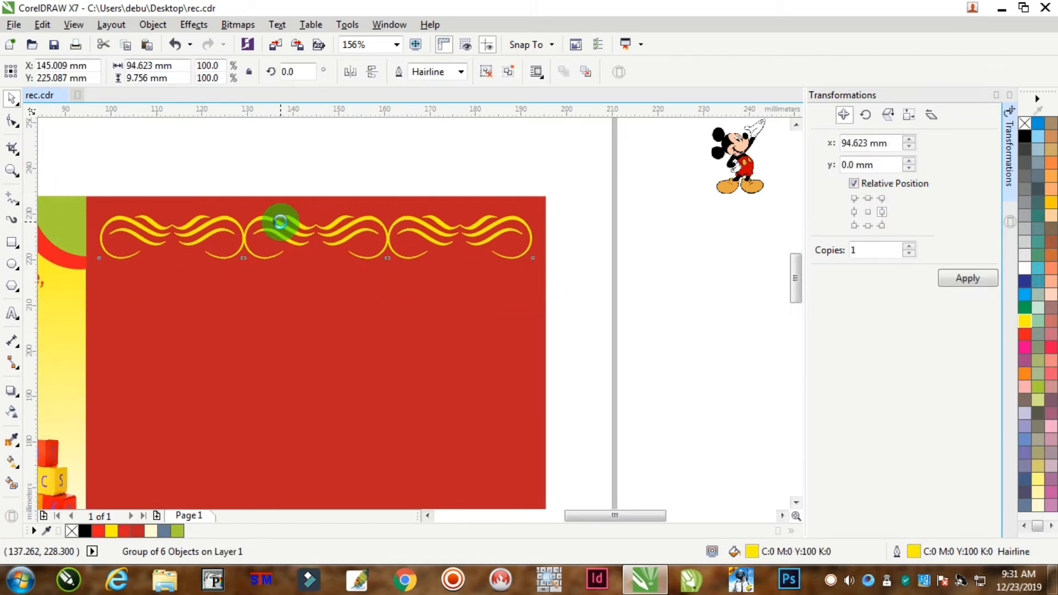
left_click_drag(280, 222, 279, 223)
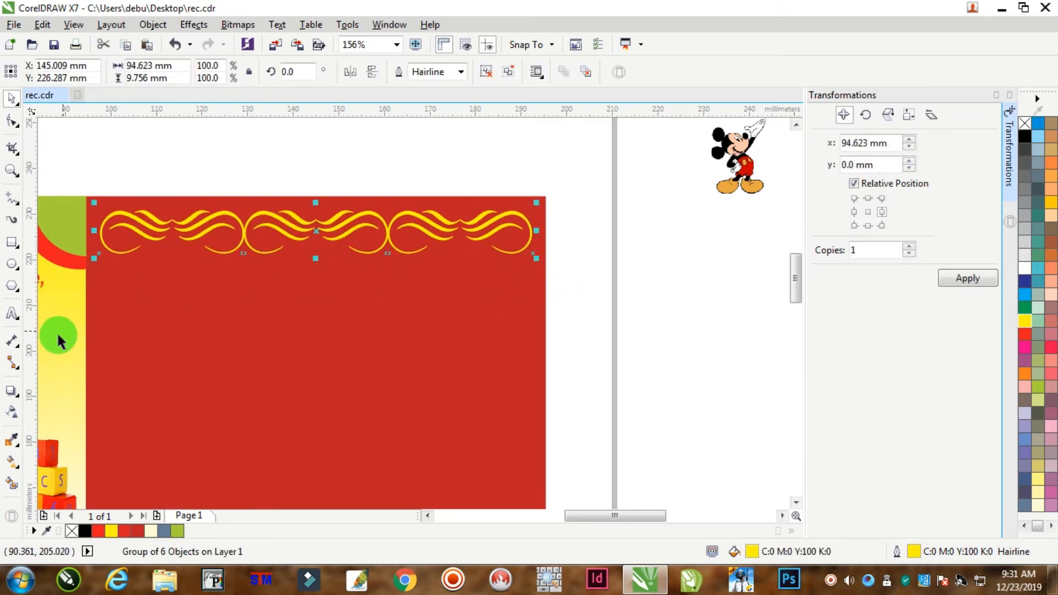
Add a black drop shadow to the swash group with opacity 73, feathering 7 and a vertical offset of about -0.343 mm
left_click(11, 393)
scroll(319, 224, "up", 2)
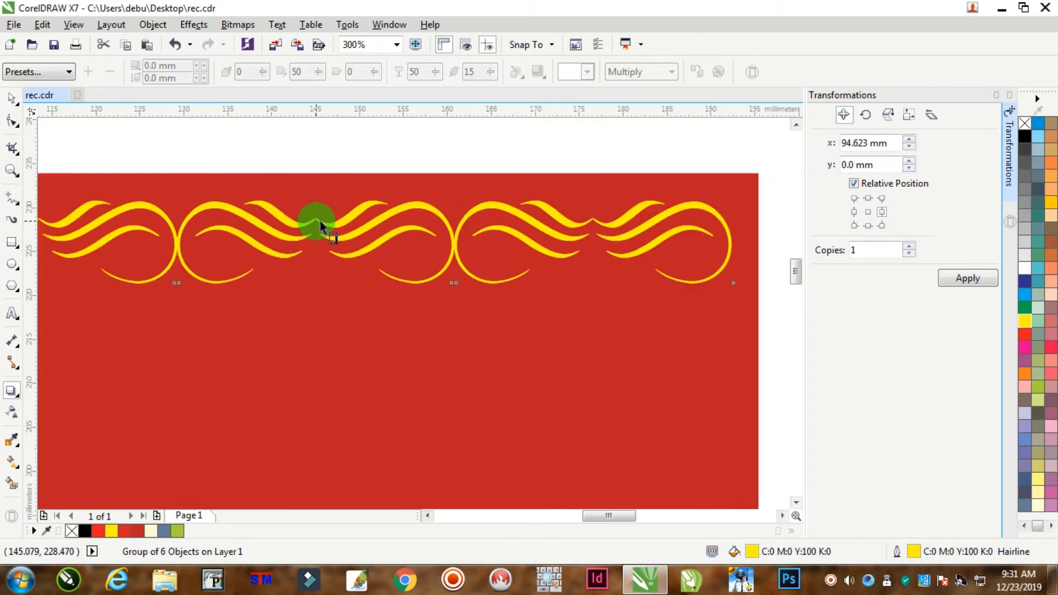
left_click_drag(315, 240, 316, 291)
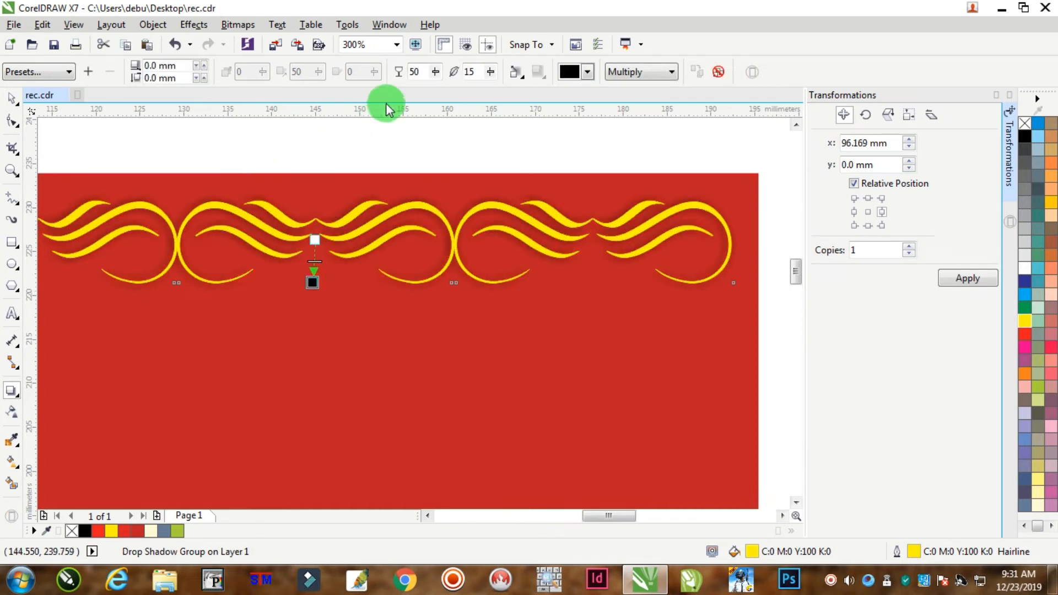
left_click_drag(490, 78, 486, 77)
left_click_drag(435, 73, 447, 77)
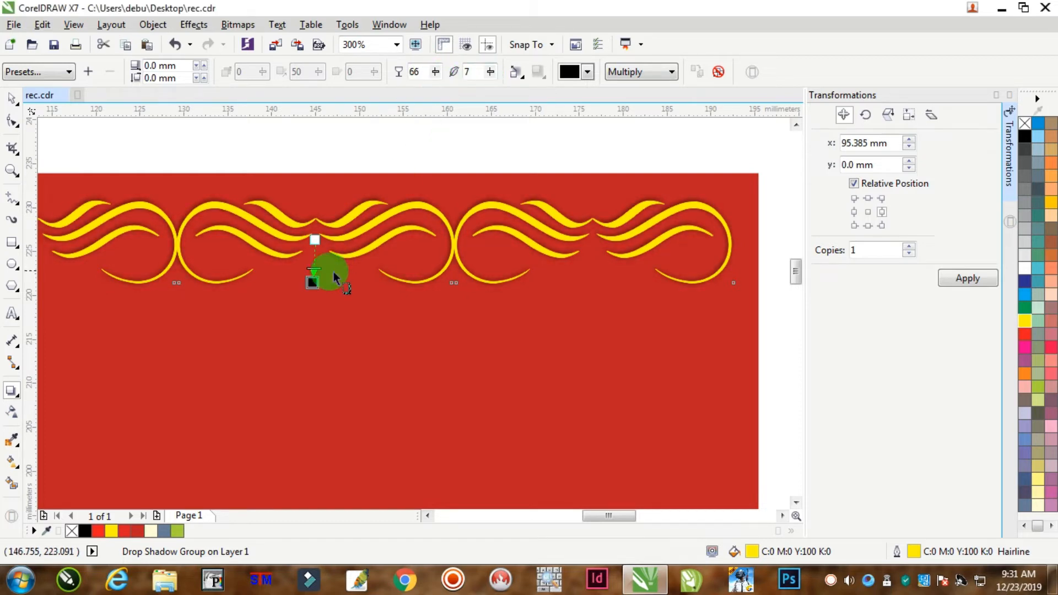
left_click_drag(313, 281, 314, 286)
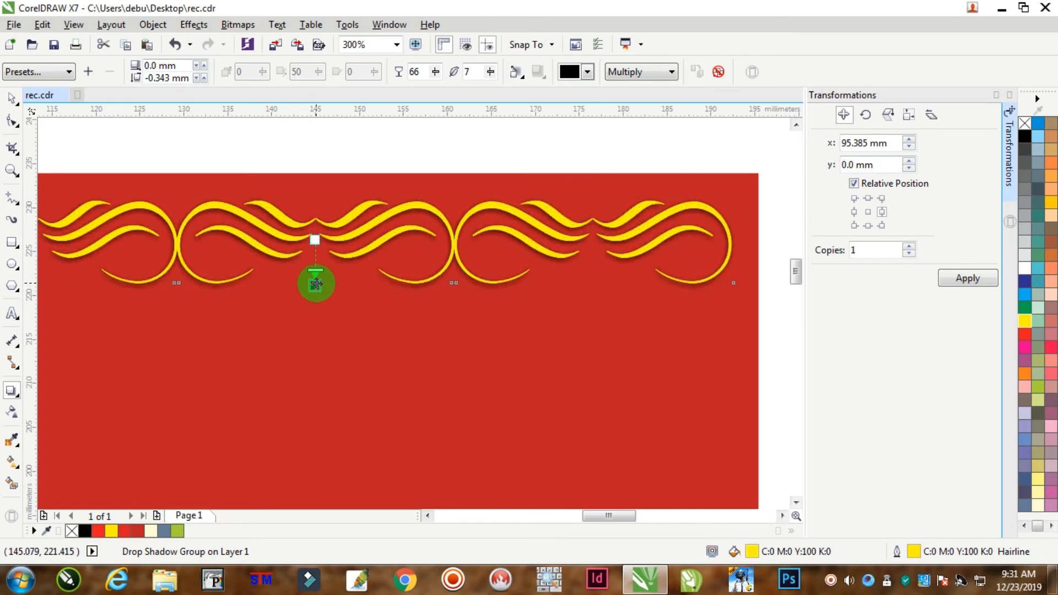
left_click_drag(439, 78, 444, 83)
left_click(13, 104)
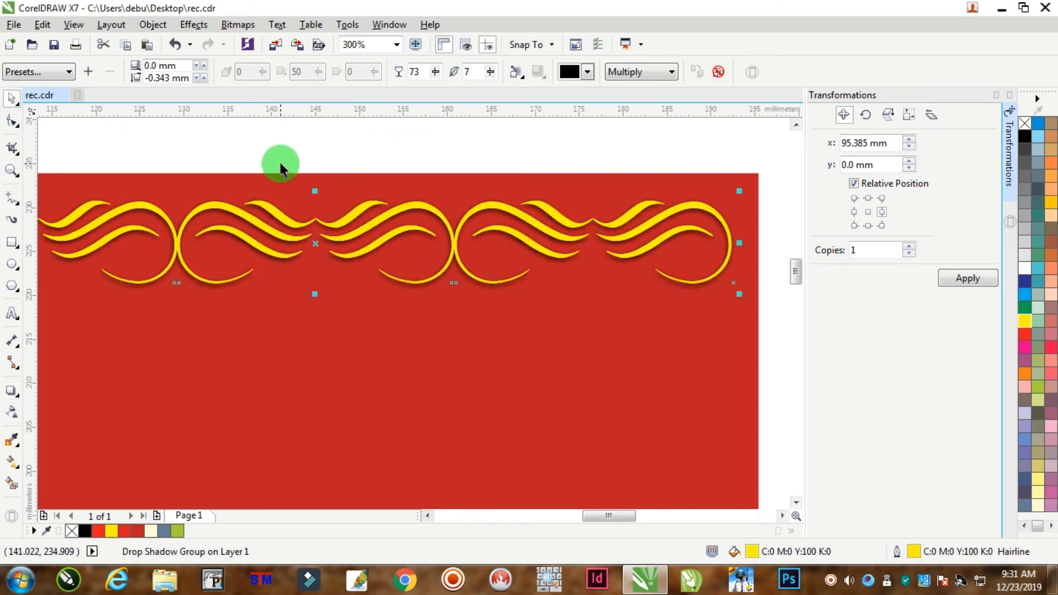
left_click(279, 160)
Move the bus directions text from beside the page onto the lower part of the red panel
scroll(285, 155, "down", 4)
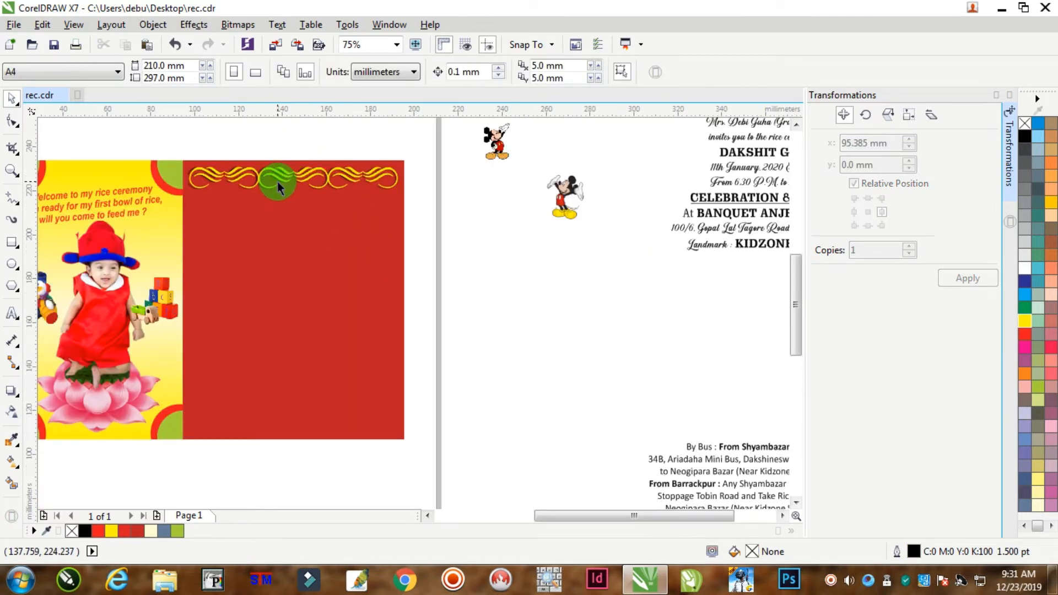
scroll(277, 181, "down", 1)
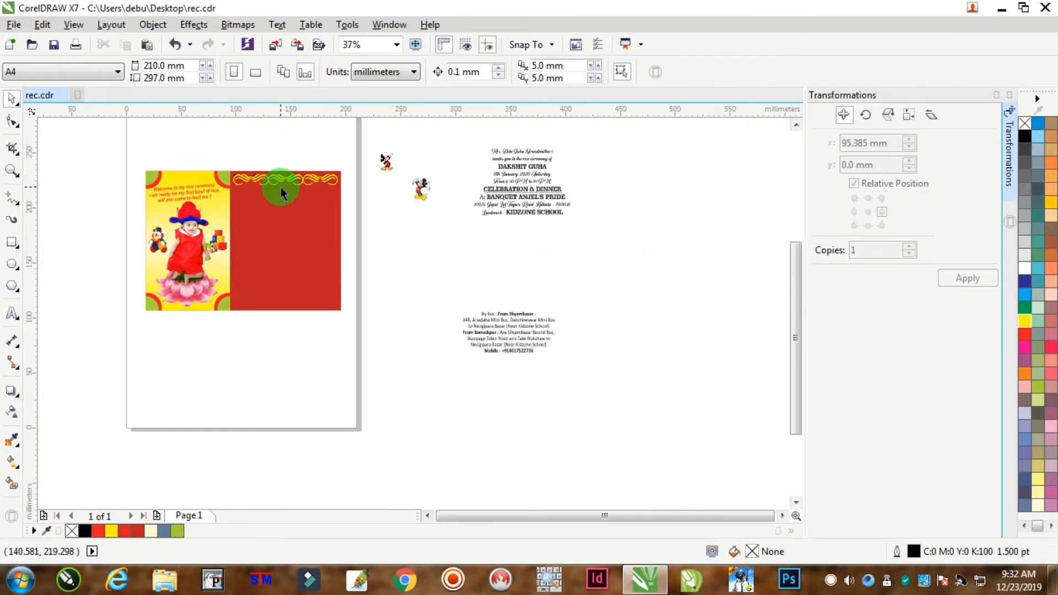
left_click_drag(596, 276, 315, 396)
left_click_drag(508, 335, 286, 283)
scroll(266, 185, "up", 3)
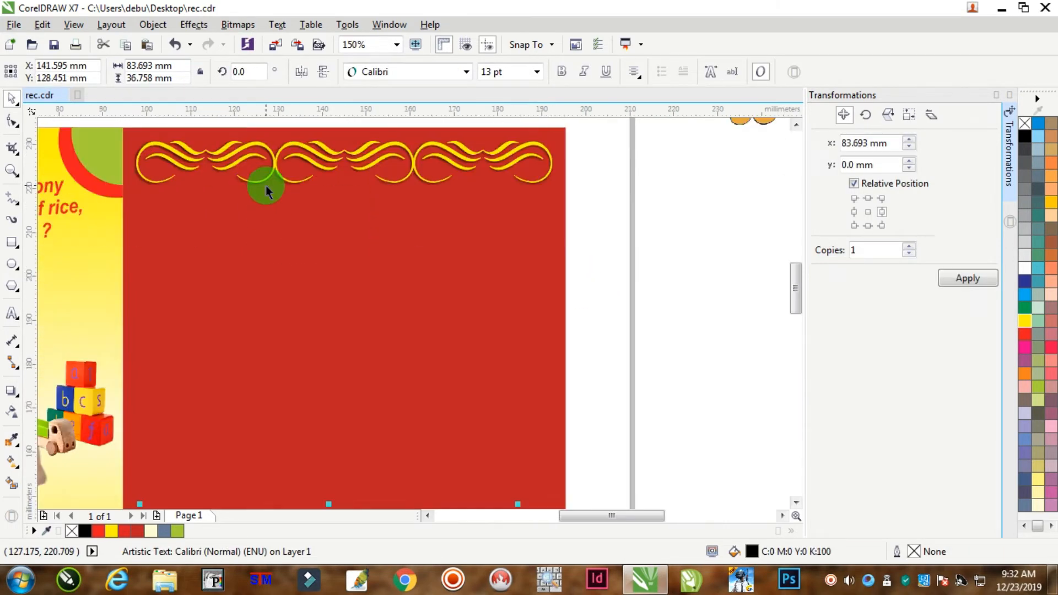
scroll(269, 204, "down", 2)
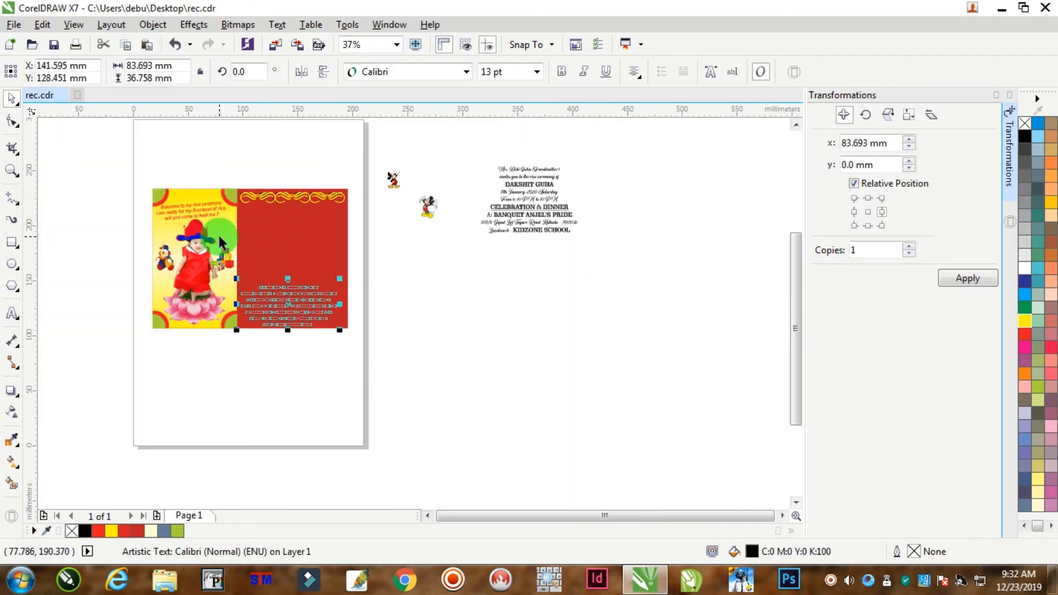
scroll(365, 316, "up", 1)
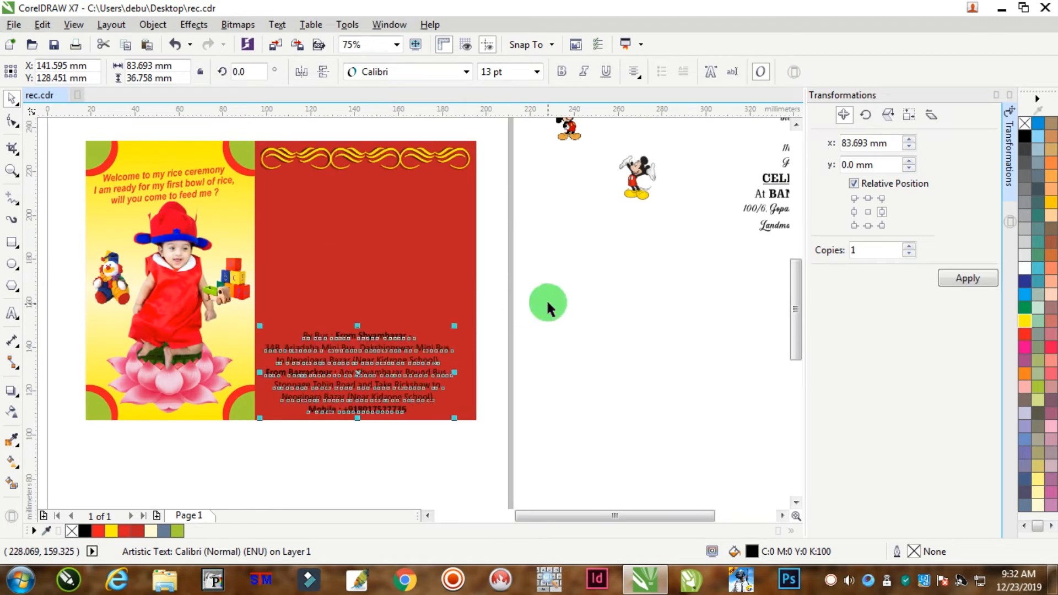
key("Escape")
Draw a circle about 3.26 mm in diameter on the red panel below the swash border
scroll(252, 187, "up", 3)
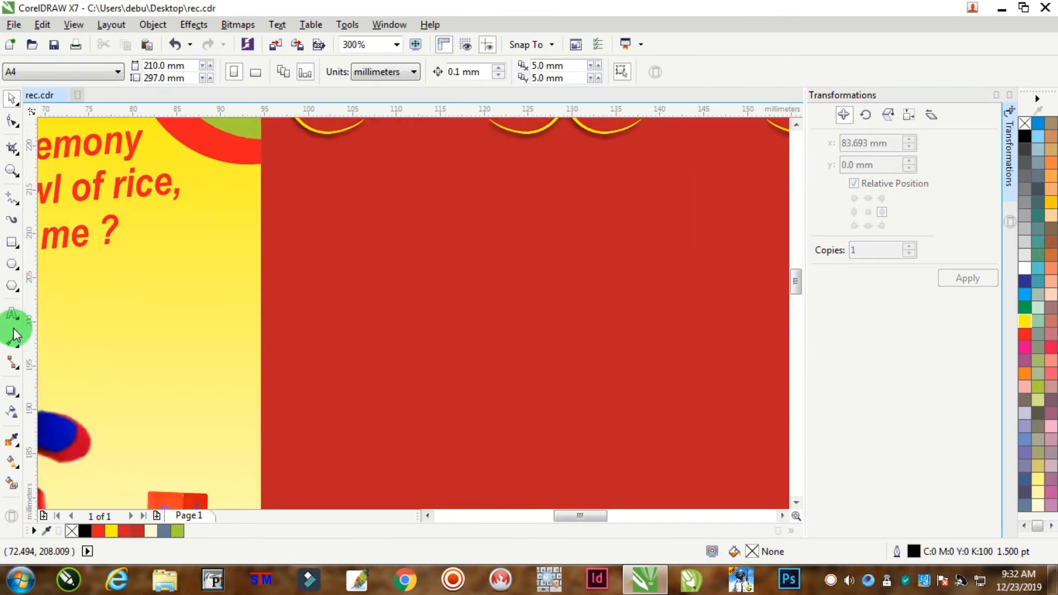
left_click(11, 264)
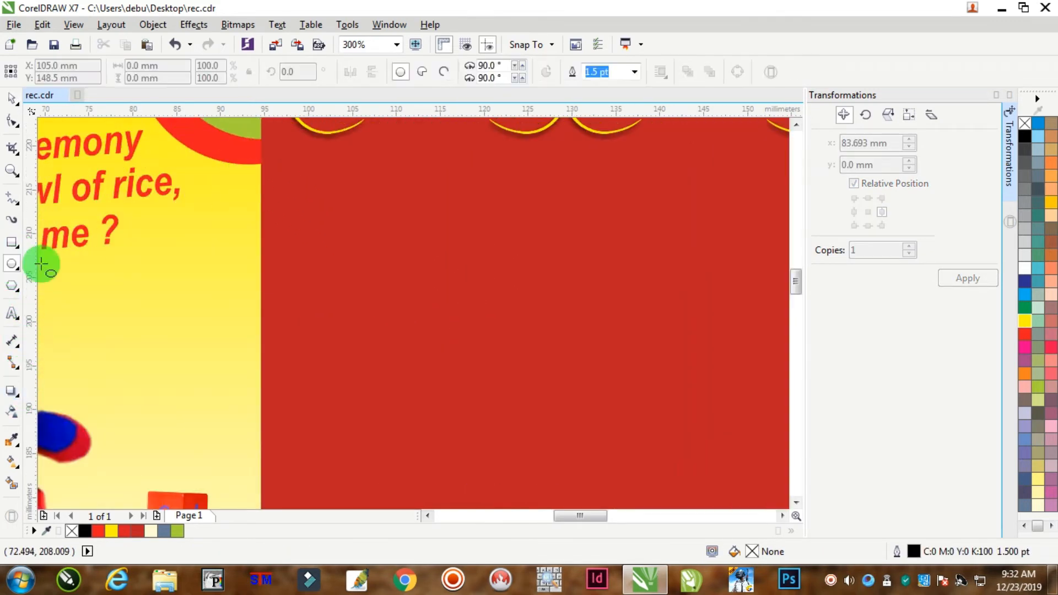
left_click_drag(364, 270, 372, 290)
left_click(12, 100)
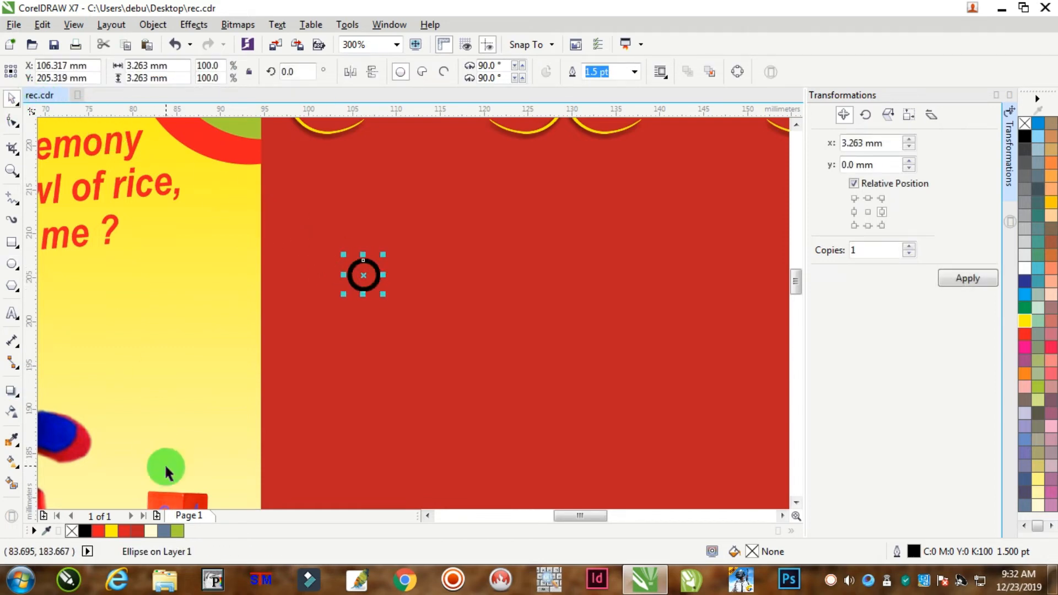
Fill the circle with the panel's red, move it onto the yellow panel near the dividing edge and remove its outline
left_click(137, 530)
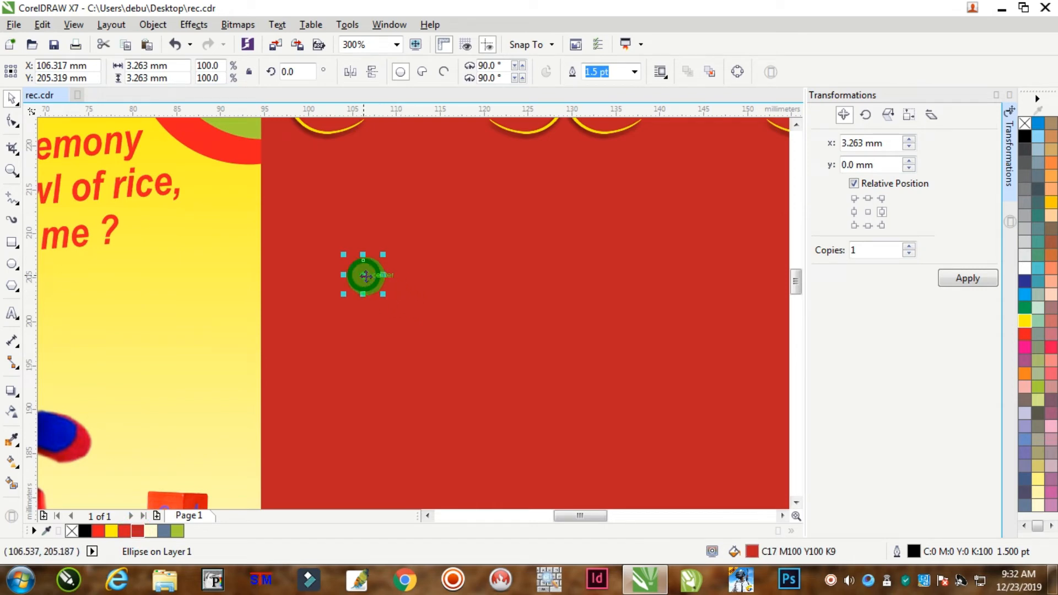
left_click_drag(361, 274, 216, 276)
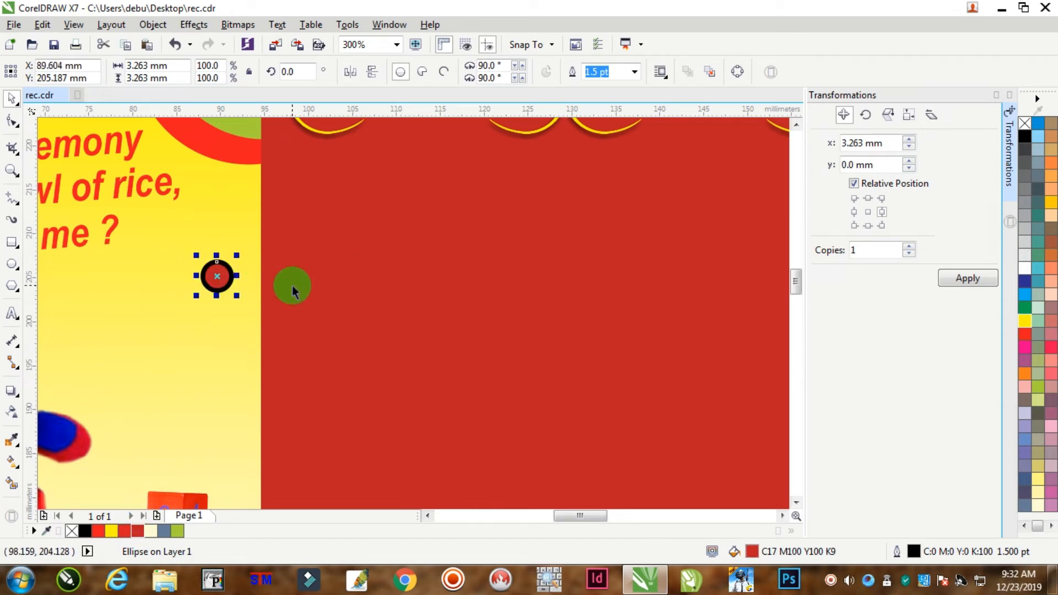
right_click(1025, 123)
scroll(219, 290, "up", 2)
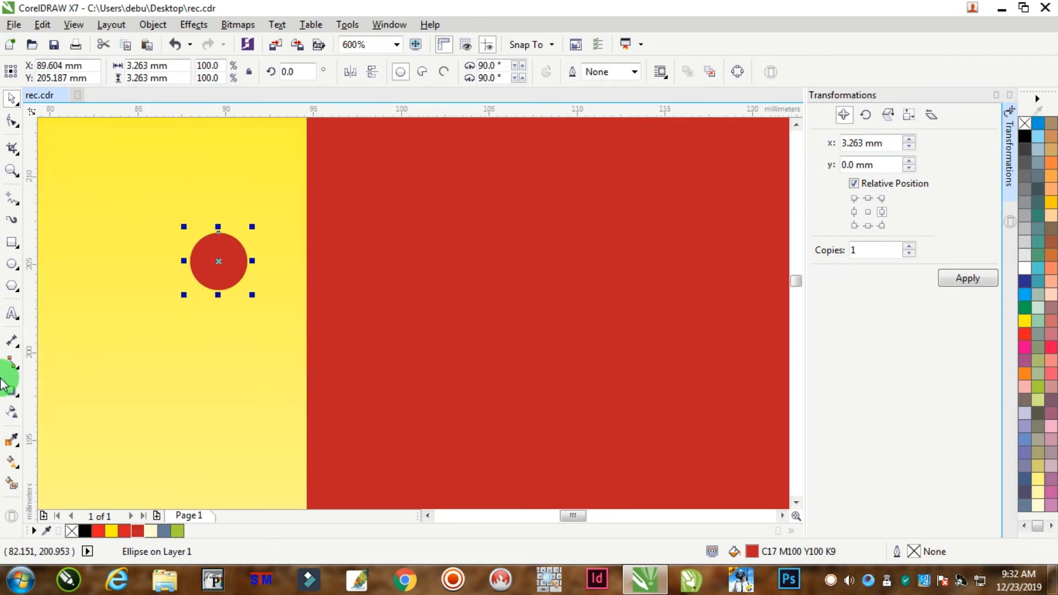
Create a smaller copy of the circle about 1 mm wide, centred on the red circle's lower edge, and fill it with yellow
scroll(215, 255, "up", 2)
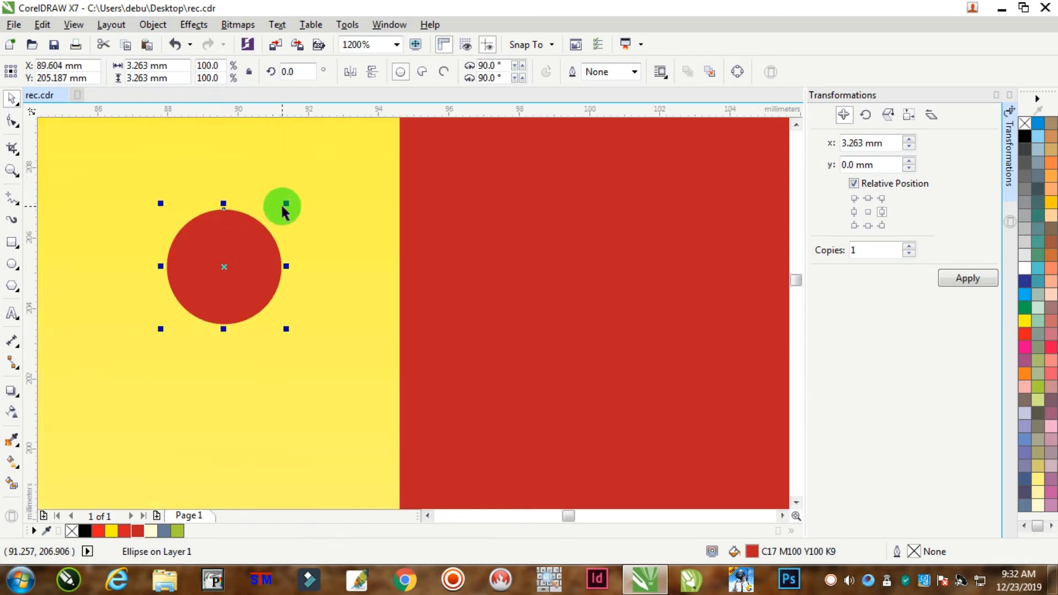
left_click_drag(285, 204, 223, 322)
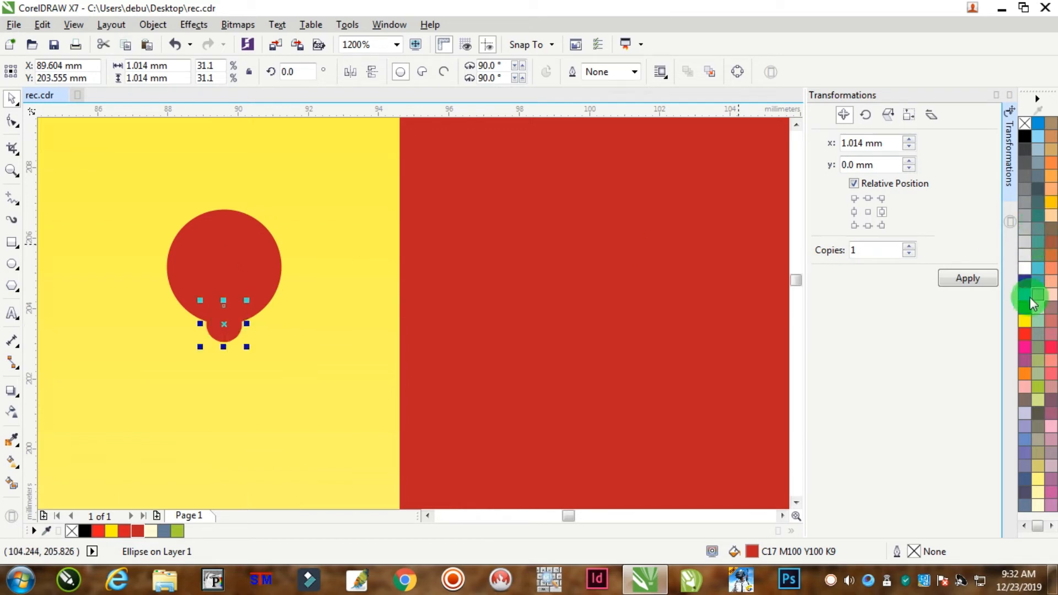
left_click(1024, 322)
left_click(229, 256, "shift")
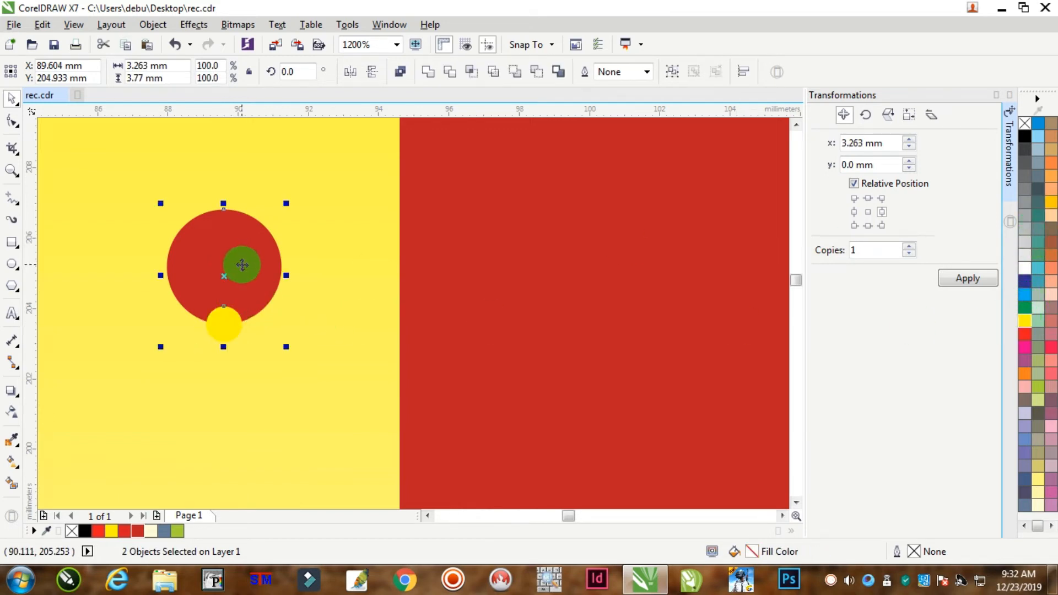
left_click(222, 334)
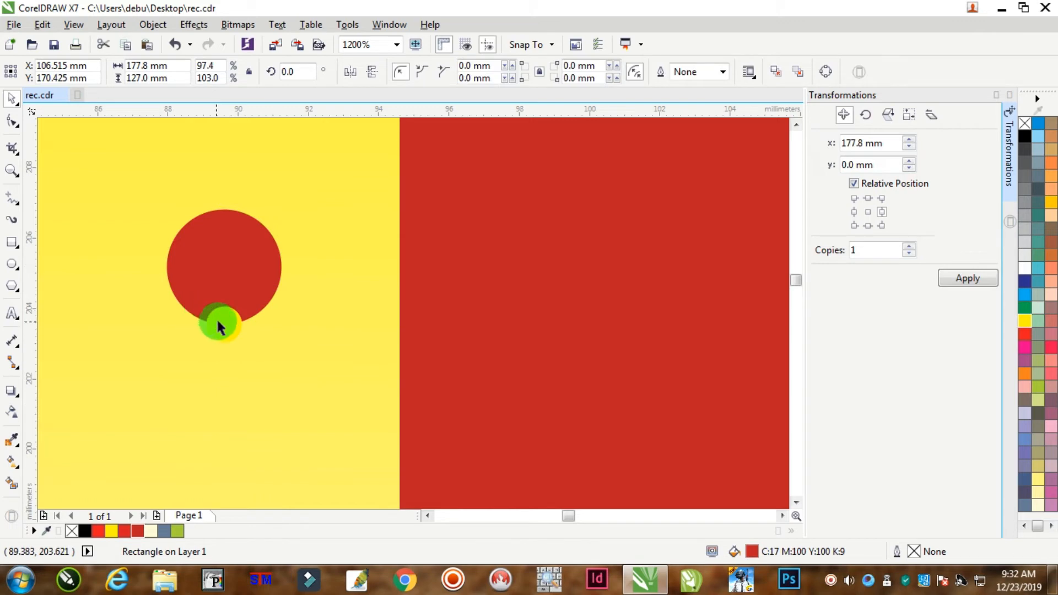
Enlarge the small yellow circle slightly and select it together with the red circle
left_click(218, 325)
scroll(220, 325, "up", 2)
left_click_drag(265, 289, 298, 274)
left_click(292, 232, "shift")
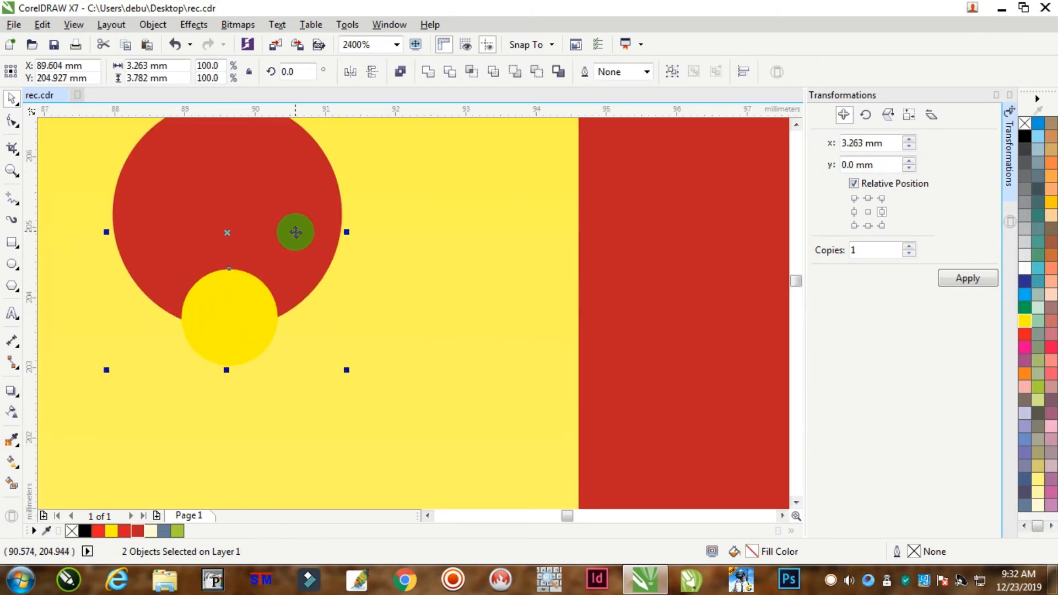
Group the red and yellow circles and move them onto the edge between the two panels, just below the corner arc
scroll(292, 236, "down", 8)
scroll(607, 262, "down", 2)
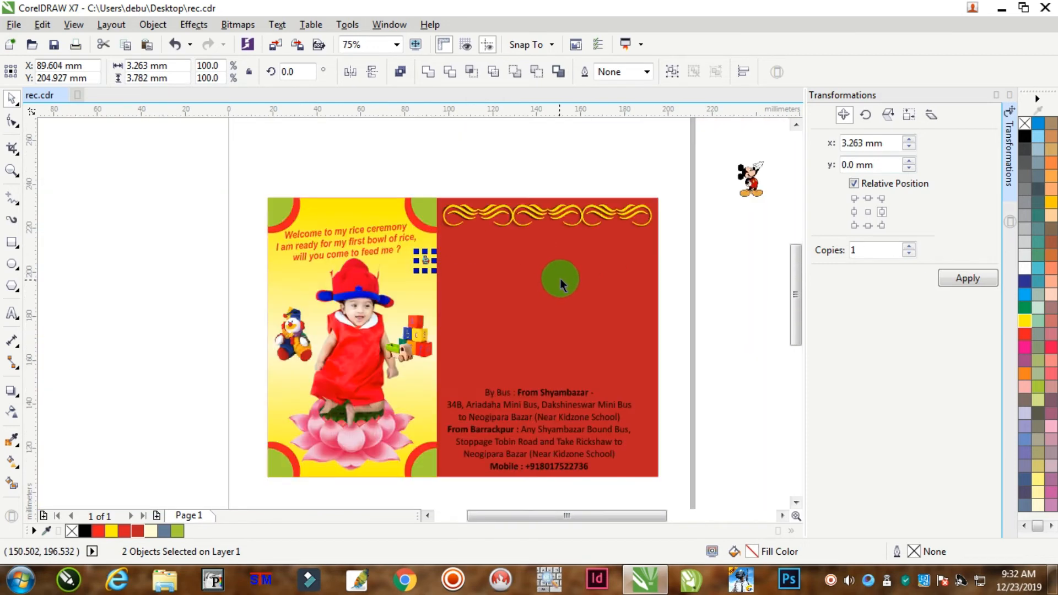
left_click(458, 167)
scroll(417, 279, "up", 4)
left_click(417, 278)
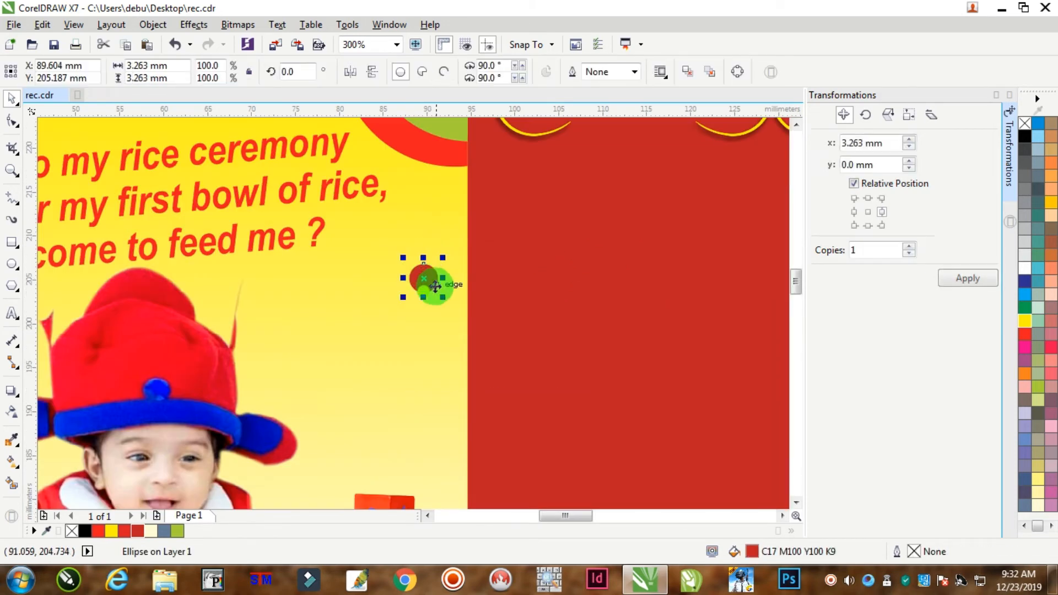
scroll(385, 286, "down", 2)
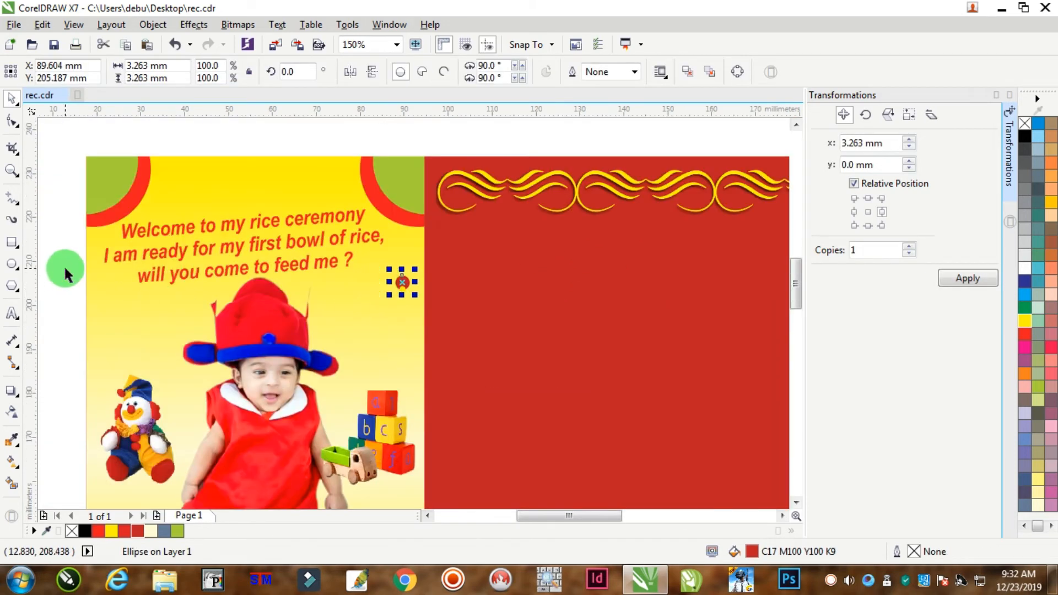
left_click_drag(64, 267, 413, 208)
key("ctrl+g")
scroll(416, 270, "up", 2)
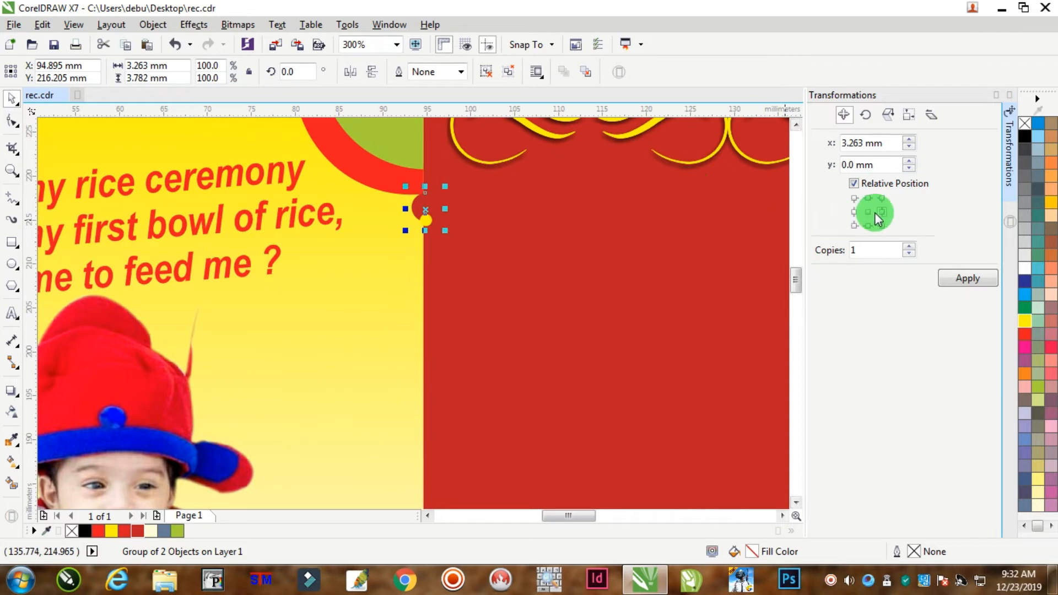
Repeat the grouped circles down the dividing edge with copies offset -3.782 mm vertically, continuing to just above the lower corner arc
left_click(962, 279)
left_click(961, 279)
left_click(961, 278)
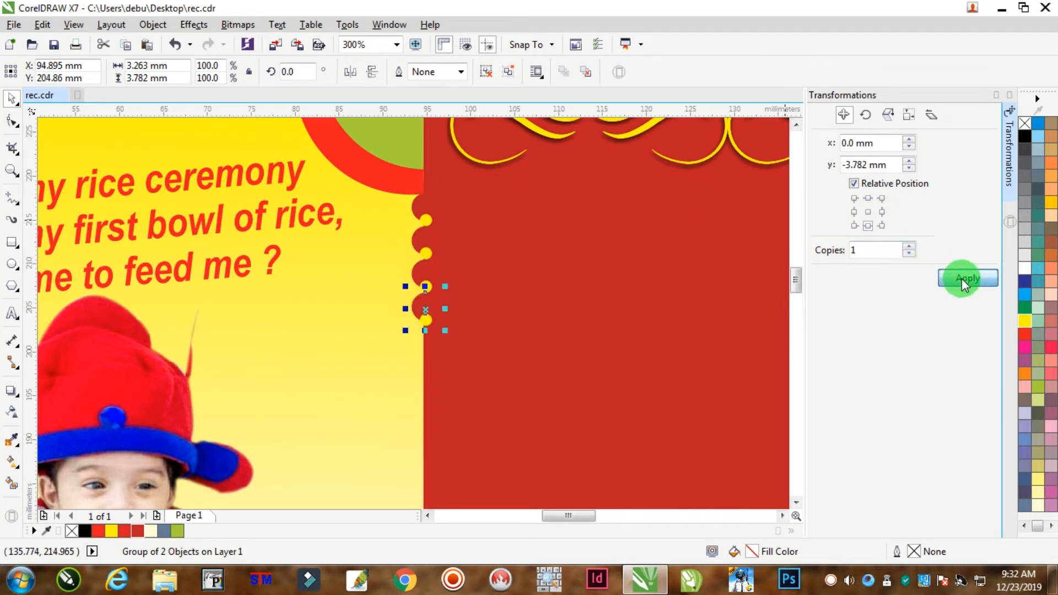
left_click(961, 279)
left_click(961, 278)
scroll(530, 345, "down", 4)
scroll(530, 345, "down", 2)
scroll(527, 379, "up", 4)
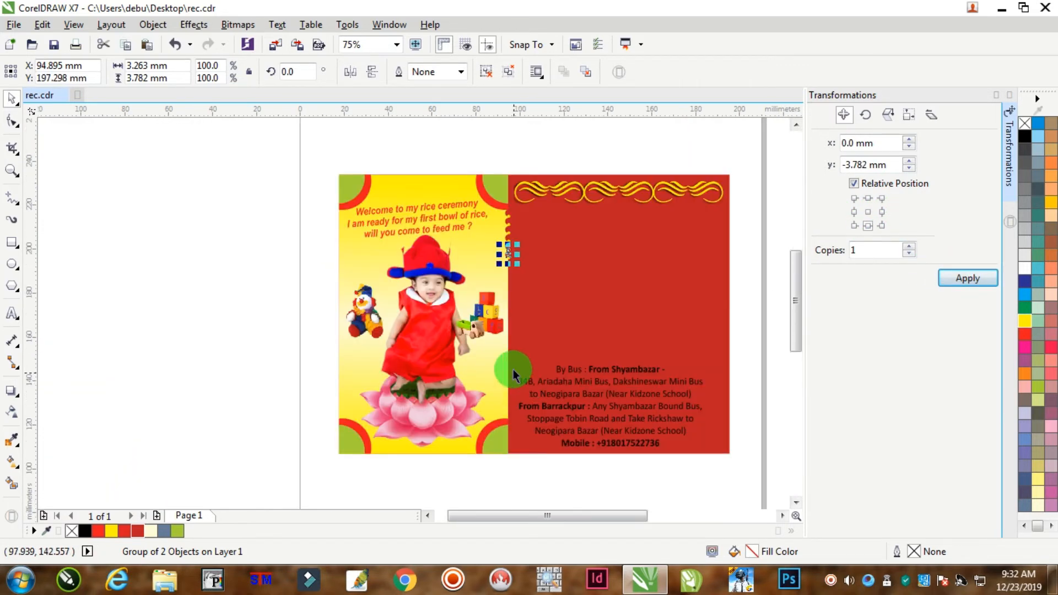
left_click(963, 279)
left_click(964, 279)
left_click(964, 279)
left_click(963, 279)
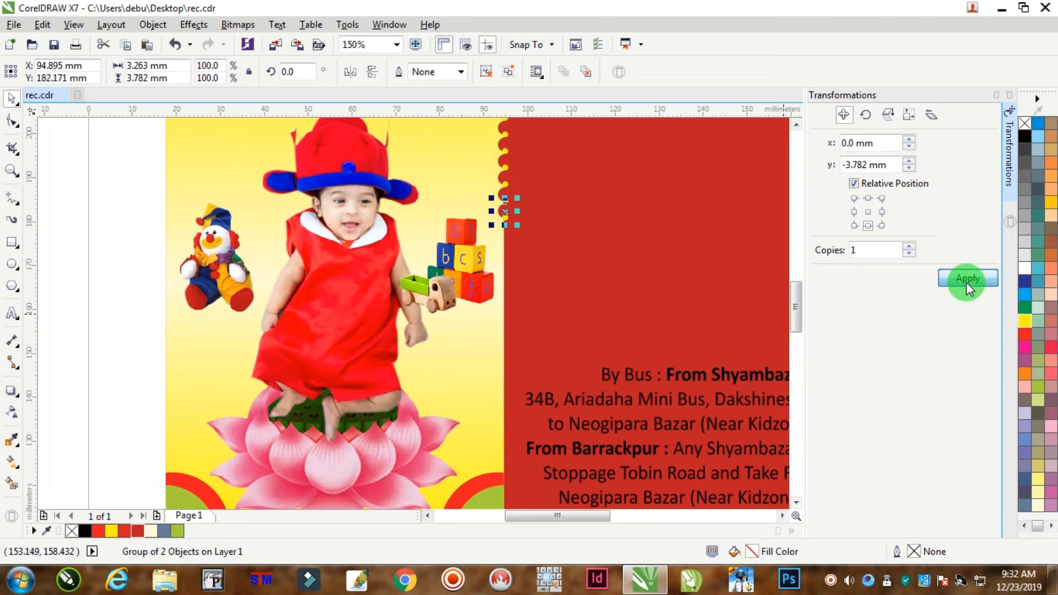
left_click(964, 279)
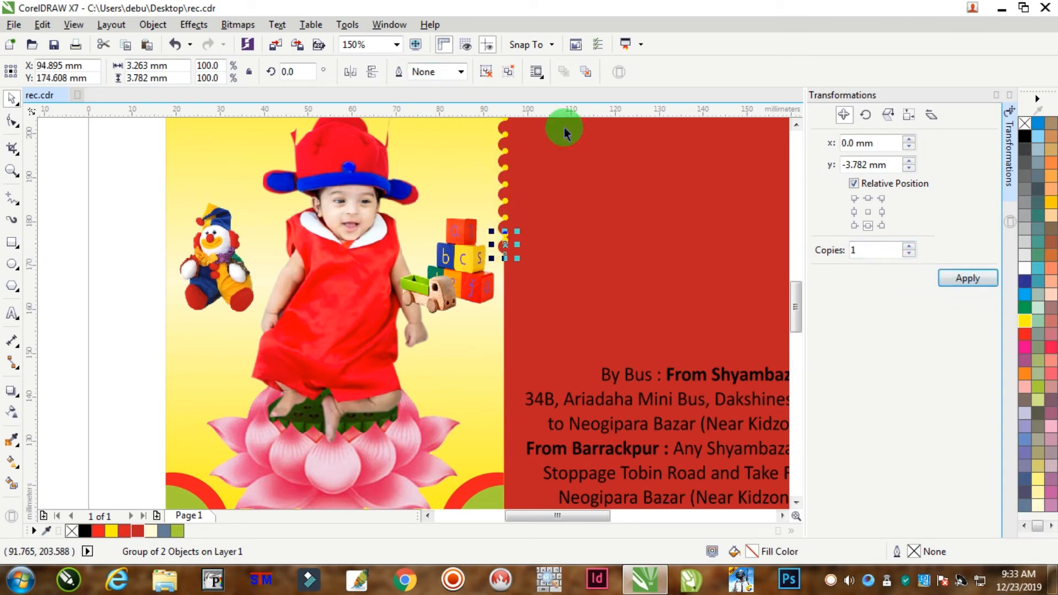
left_click(964, 279)
left_click(964, 279)
left_click(964, 279)
left_click(964, 279)
left_click(964, 279)
left_click(964, 279)
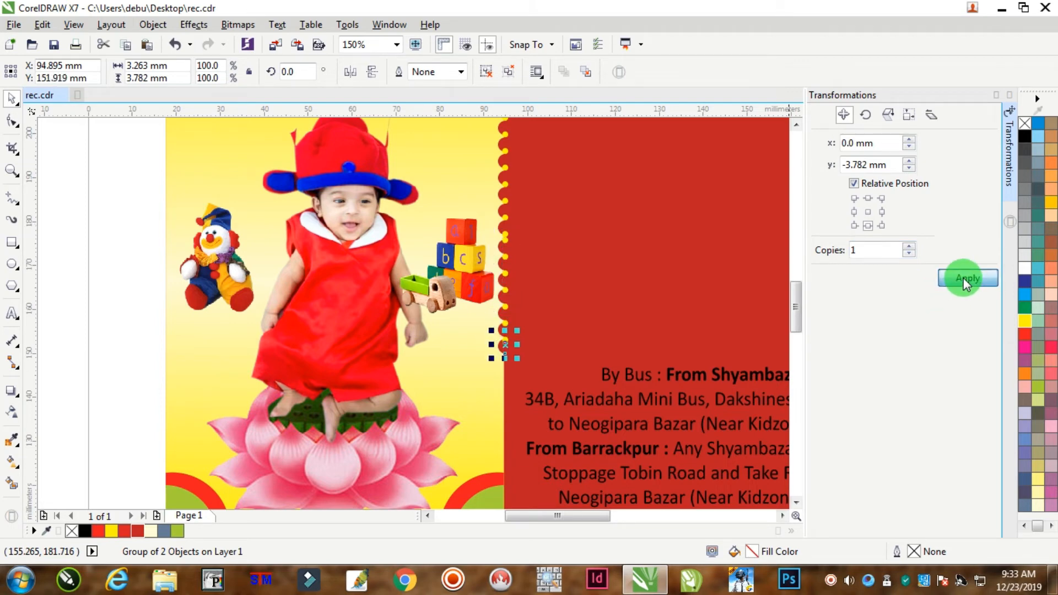
left_click(964, 279)
left_click(964, 279)
left_click(964, 279)
left_click(964, 279)
left_click(964, 279)
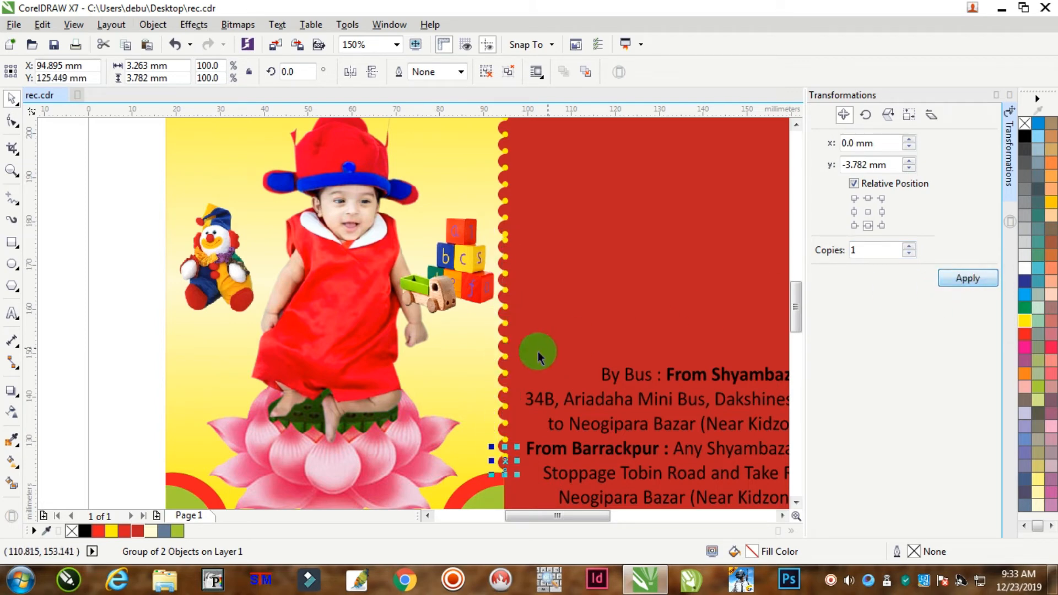
Select the whole column of circle groups on the dividing edge and stretch it downward to a height of about 95.4 mm
scroll(537, 352, "down", 2)
left_click(252, 266)
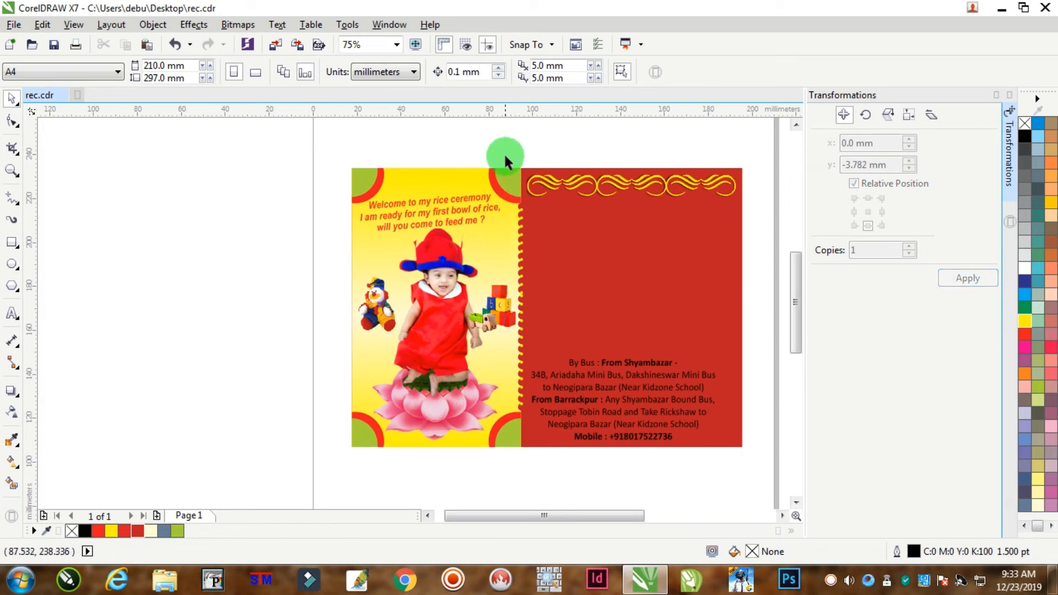
left_click_drag(546, 357, 538, 426)
scroll(506, 399, "up", 5)
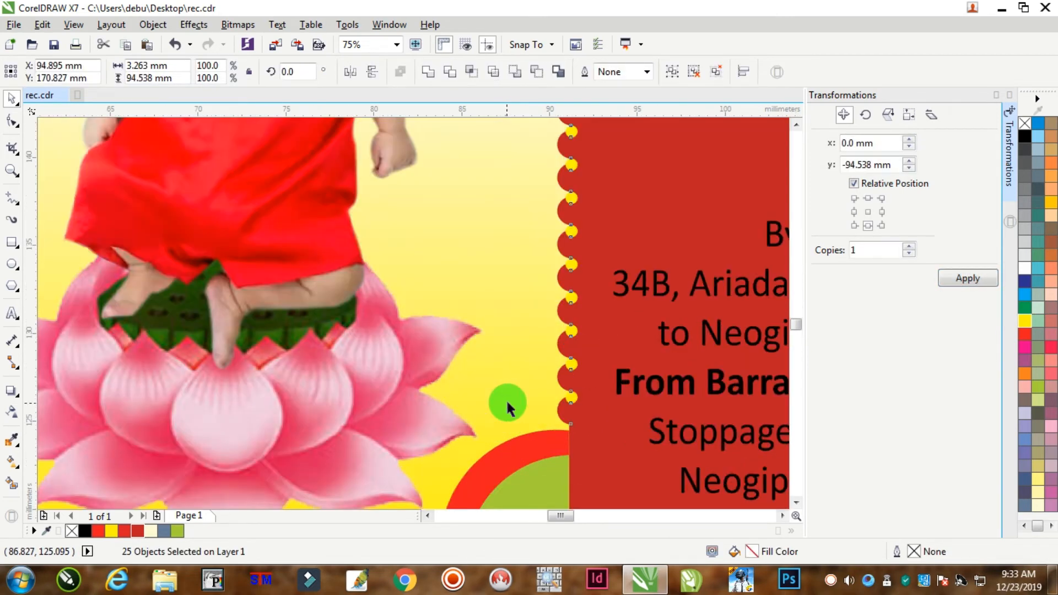
left_click_drag(635, 452, 647, 467)
scroll(645, 445, "down", 2)
scroll(645, 444, "down", 1)
left_click(347, 319)
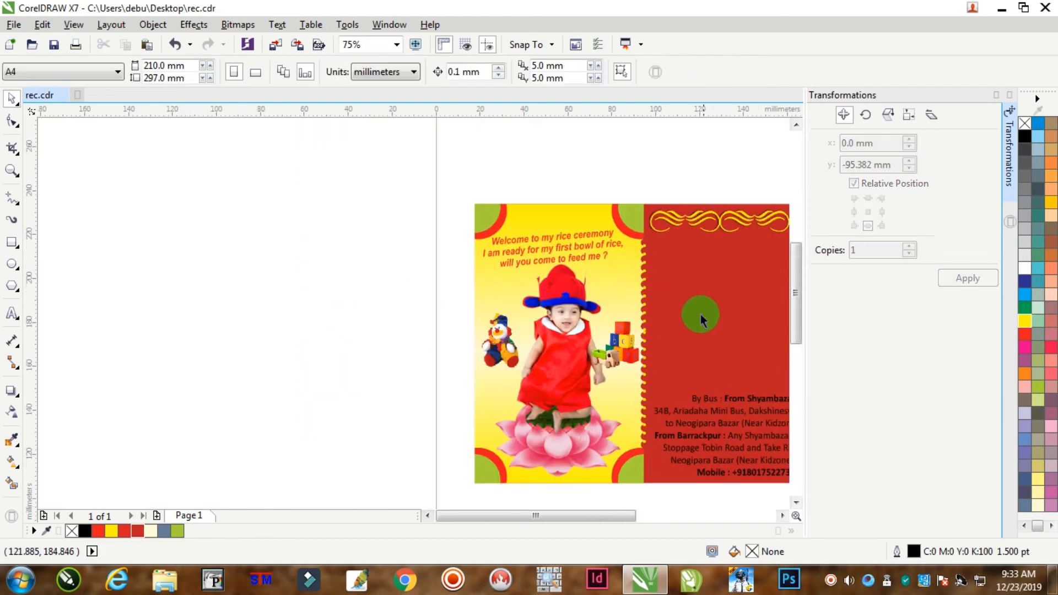
Select the full circle column again and widen it symmetrically to about 3.7 mm
left_click_drag(662, 190, 639, 466)
scroll(650, 354, "up", 2)
left_click_drag(660, 336, 666, 340)
scroll(662, 331, "up", 3)
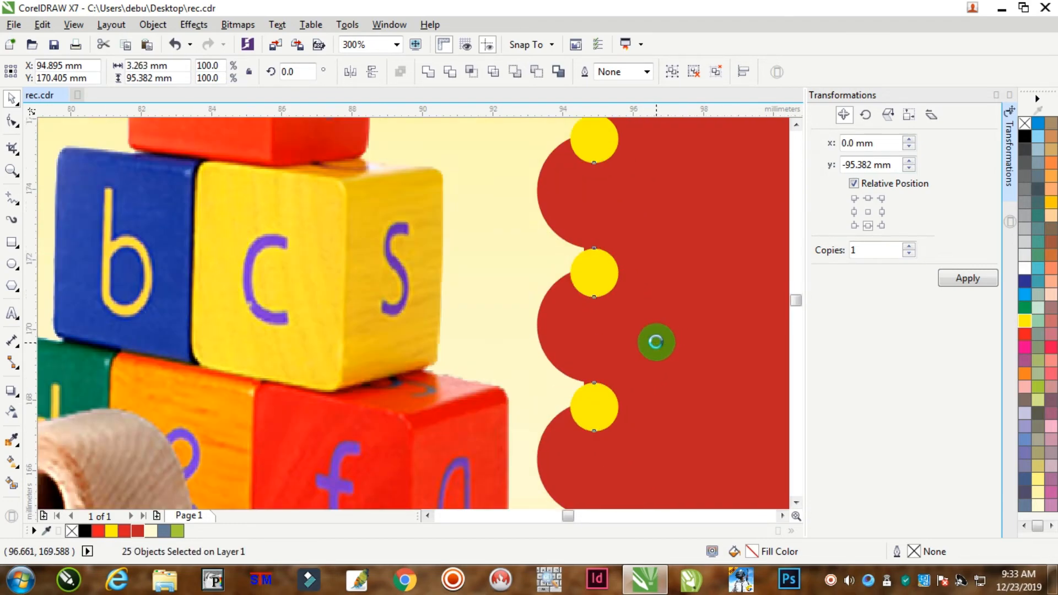
left_click_drag(652, 286, 660, 292)
scroll(643, 291, "down", 5)
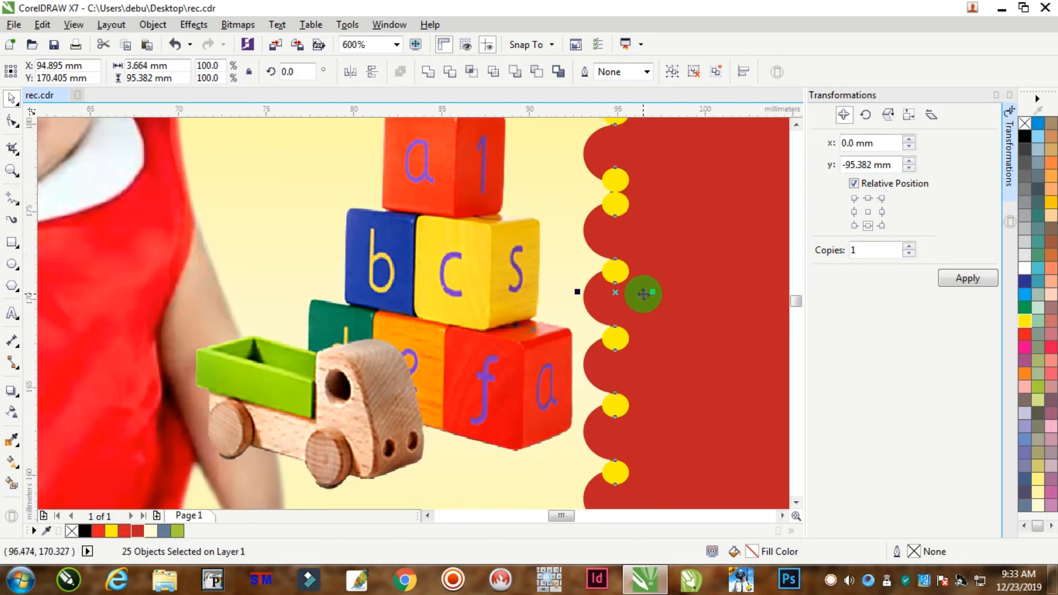
left_click(388, 242)
Fill the bus directions text with white and shift it slightly up and right within the red panel
scroll(563, 371, "down", 2)
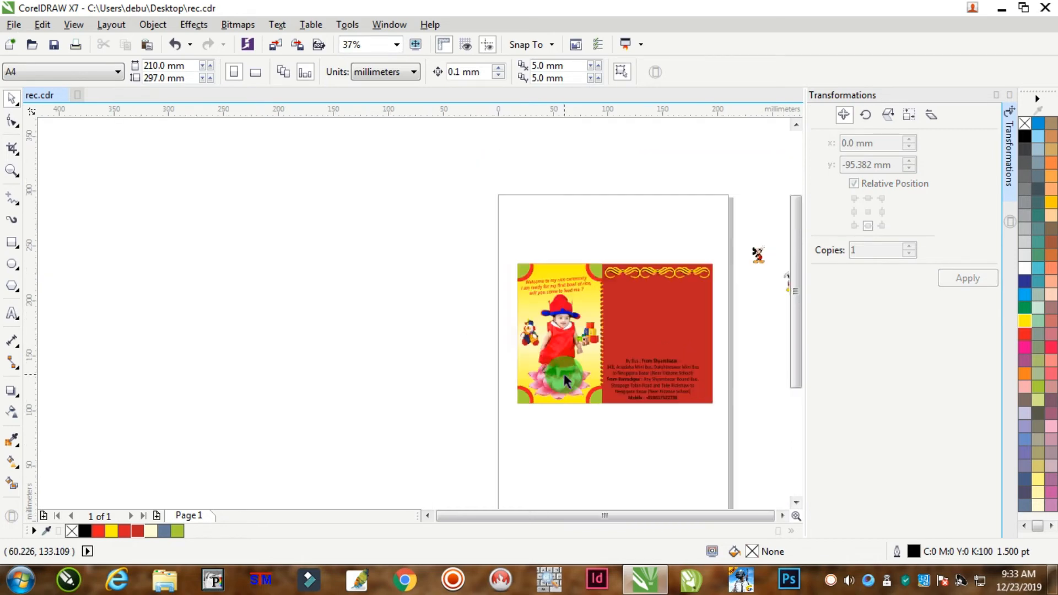
scroll(635, 368, "up", 2)
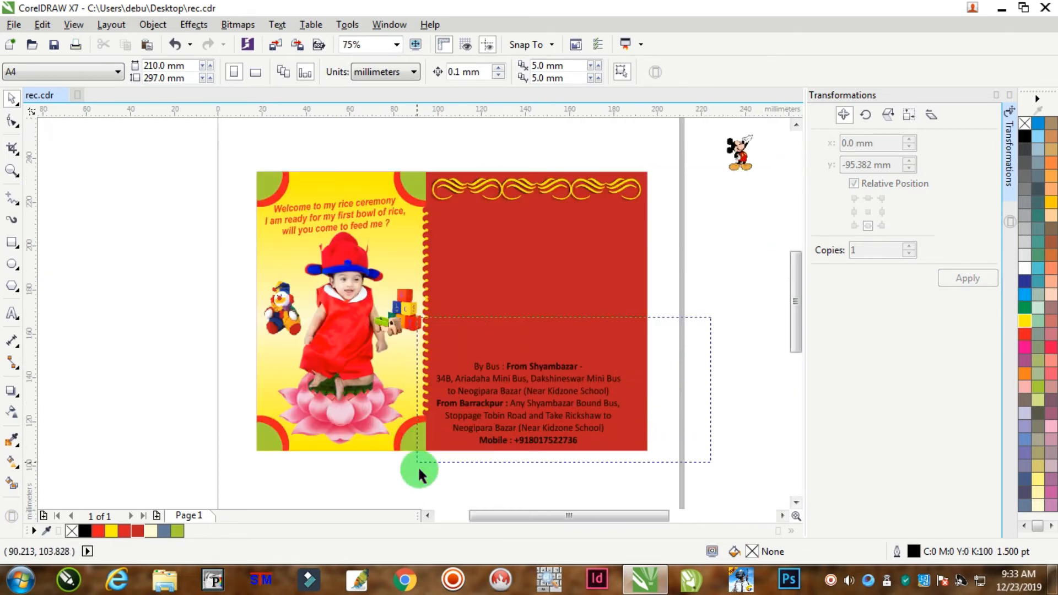
left_click_drag(420, 475, 434, 469)
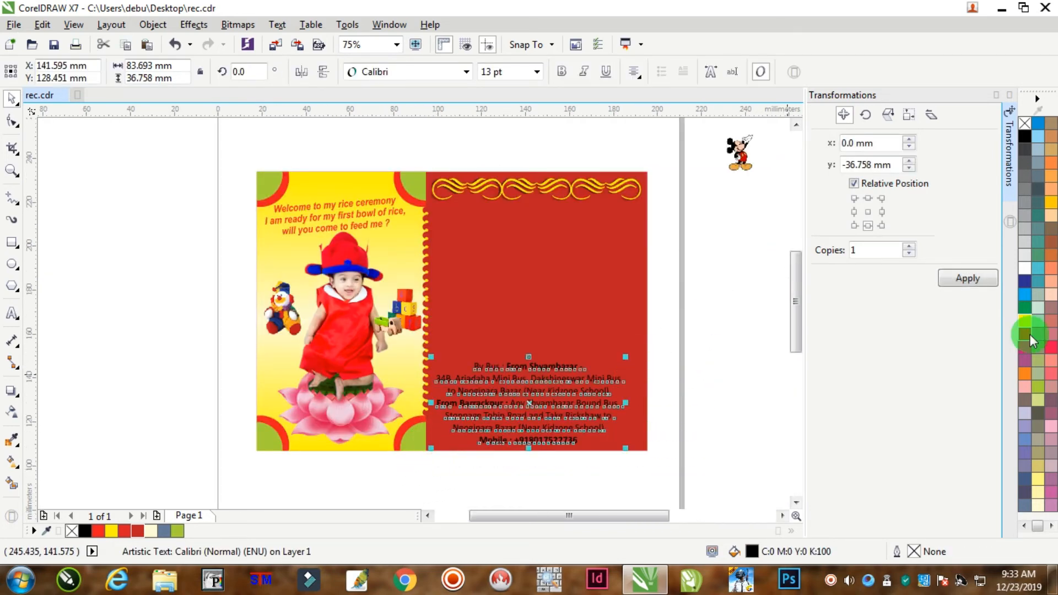
left_click_drag(1025, 310, 547, 435)
scroll(537, 430, "up", 2)
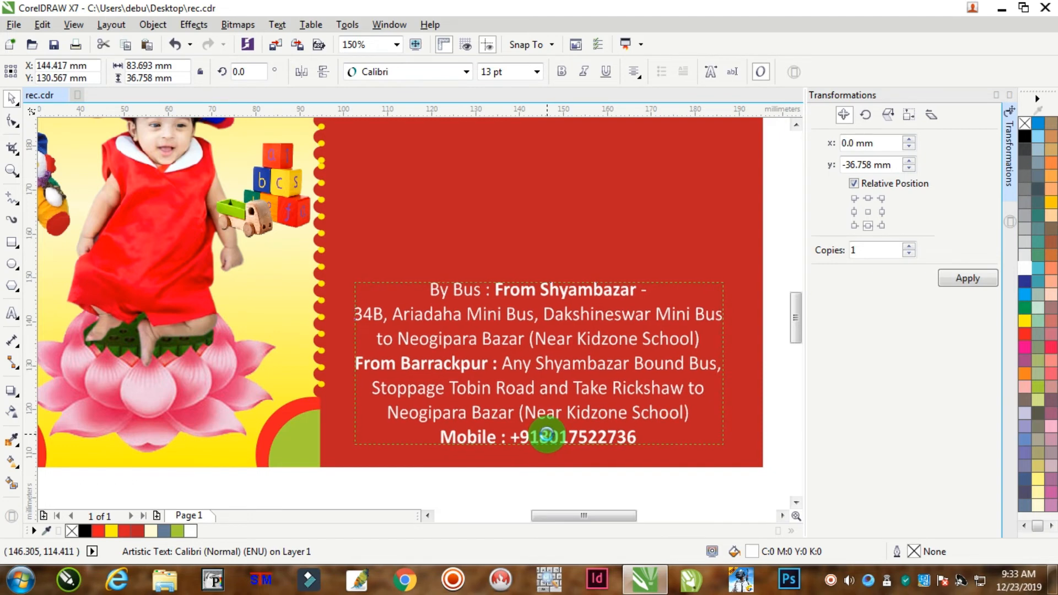
left_click(676, 475)
scroll(677, 473, "down", 2)
scroll(678, 472, "up", 2)
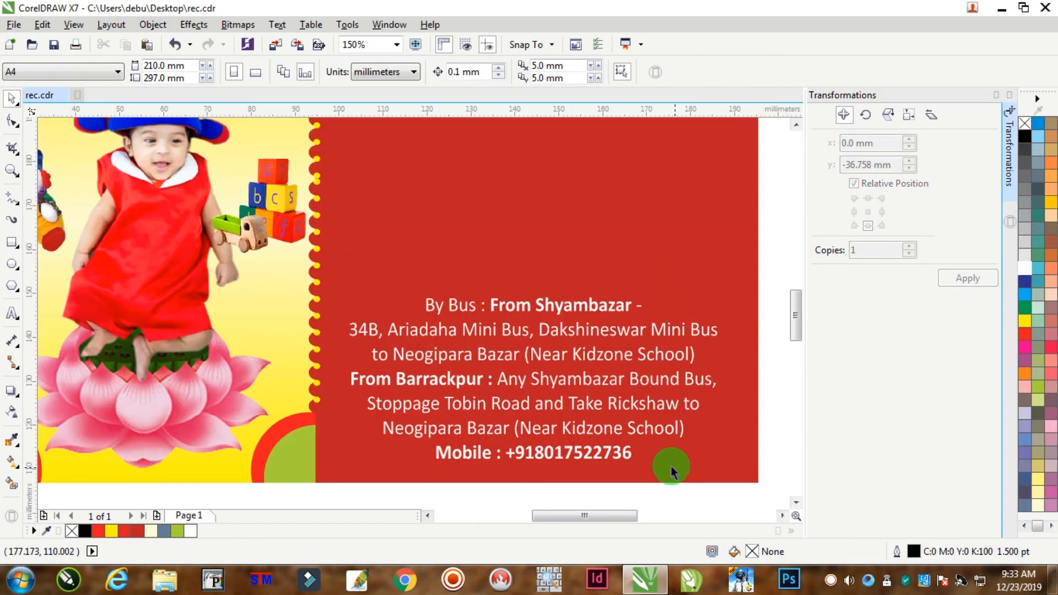
Colour the Mobile line and the "From Shyambazar -" and "From Barrackpur :" phrases yellow in the directions text
left_click(12, 313)
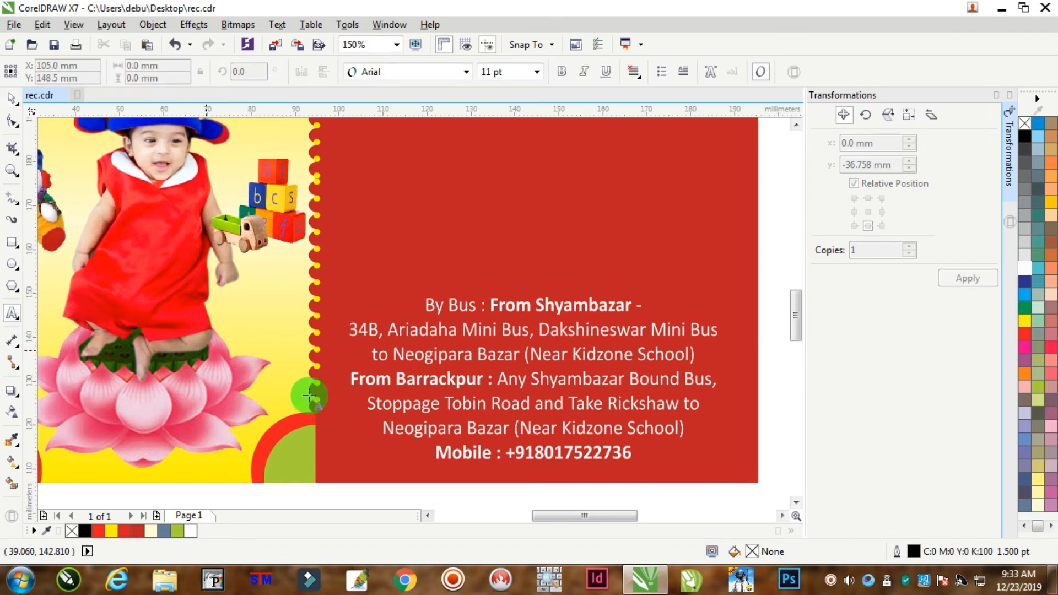
left_click_drag(441, 453, 673, 450)
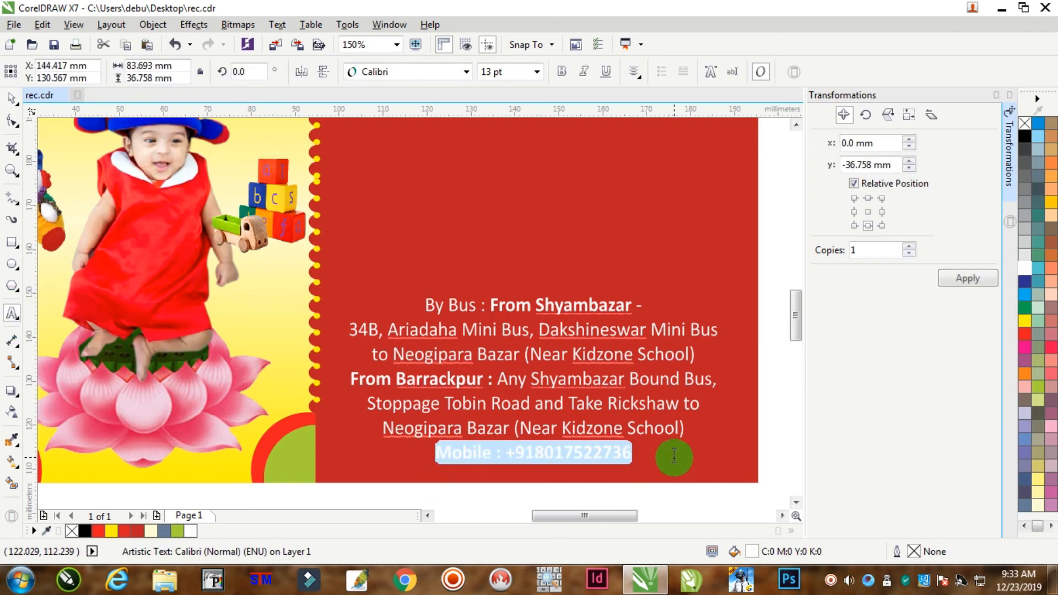
left_click(1022, 320)
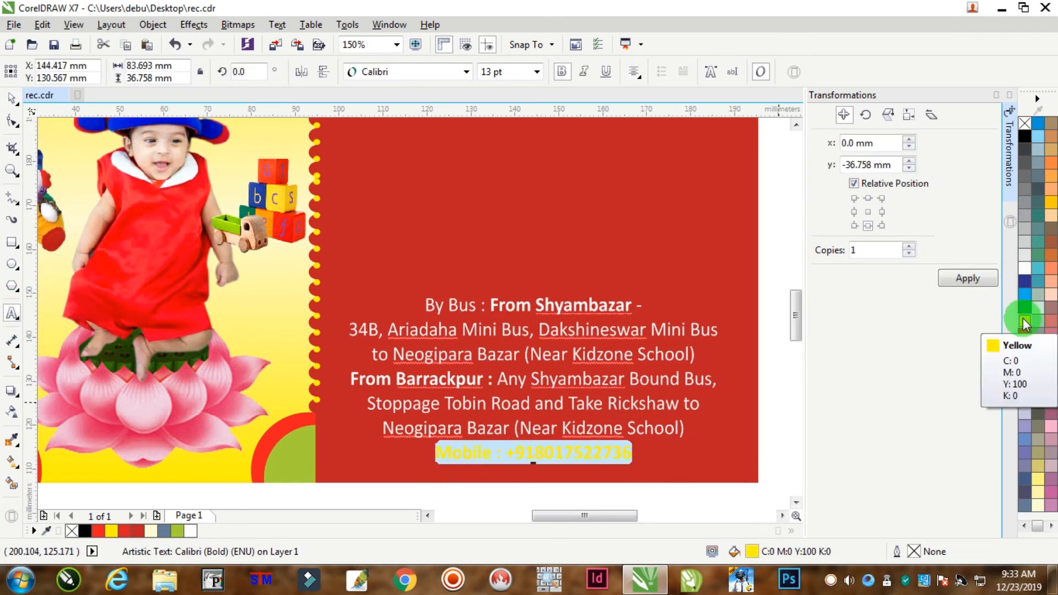
left_click_drag(489, 305, 648, 305)
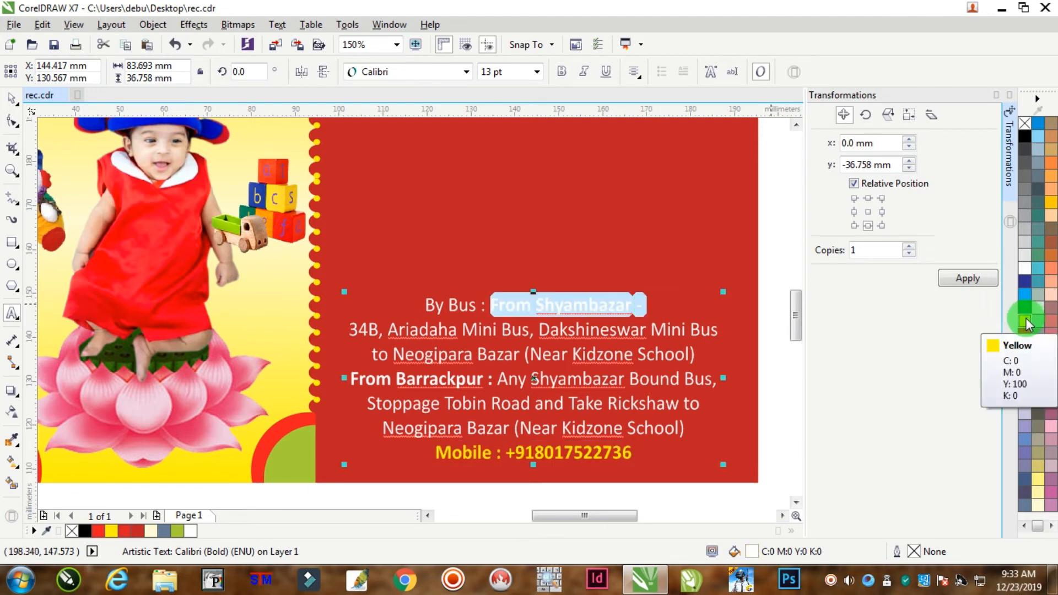
left_click(1027, 319)
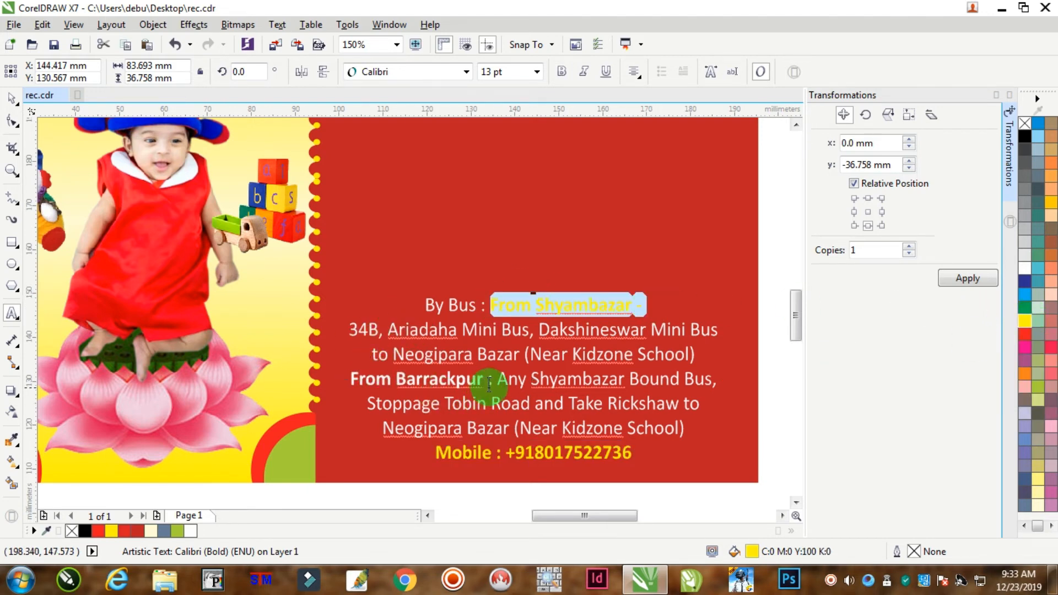
left_click_drag(493, 379, 351, 379)
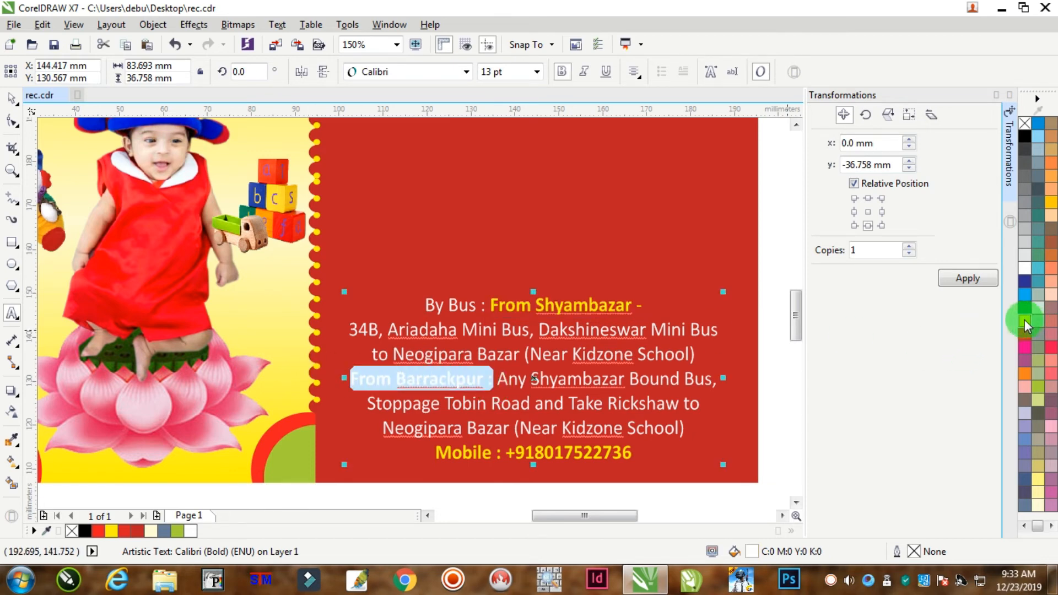
left_click(1024, 320)
left_click(670, 333)
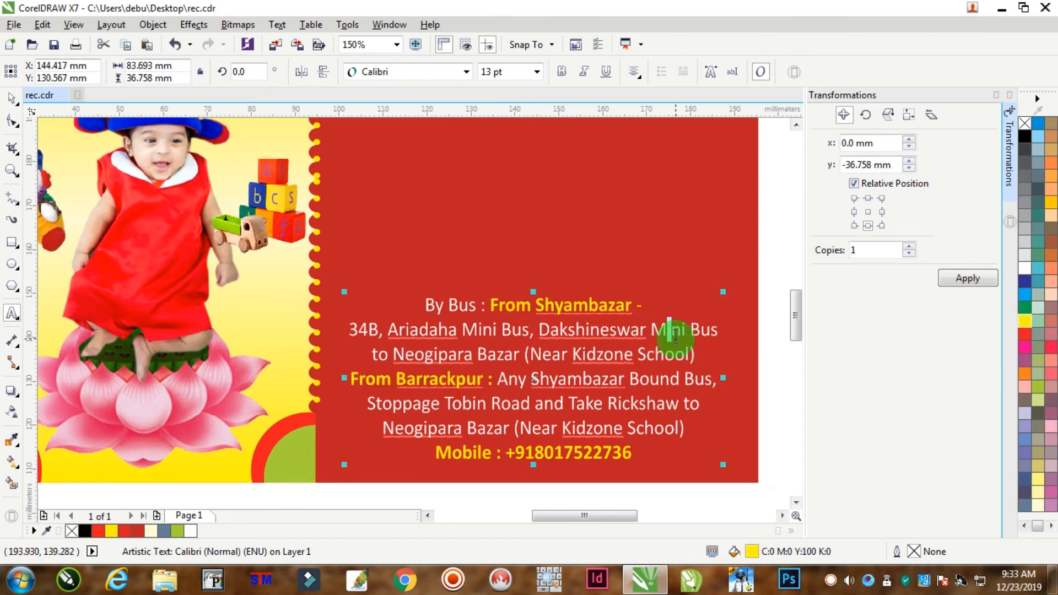
scroll(671, 335, "down", 4)
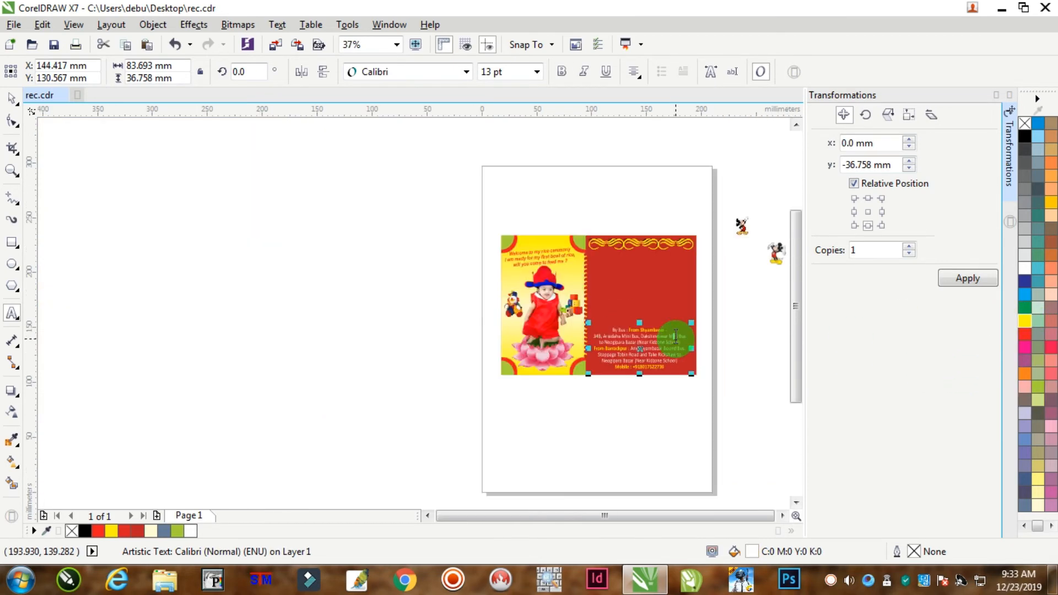
left_click(11, 99)
left_click(416, 322)
Move the invitation text from outside the page onto the red panel above the directions and fill it with white
scroll(511, 335, "down", 2)
scroll(612, 336, "up", 2)
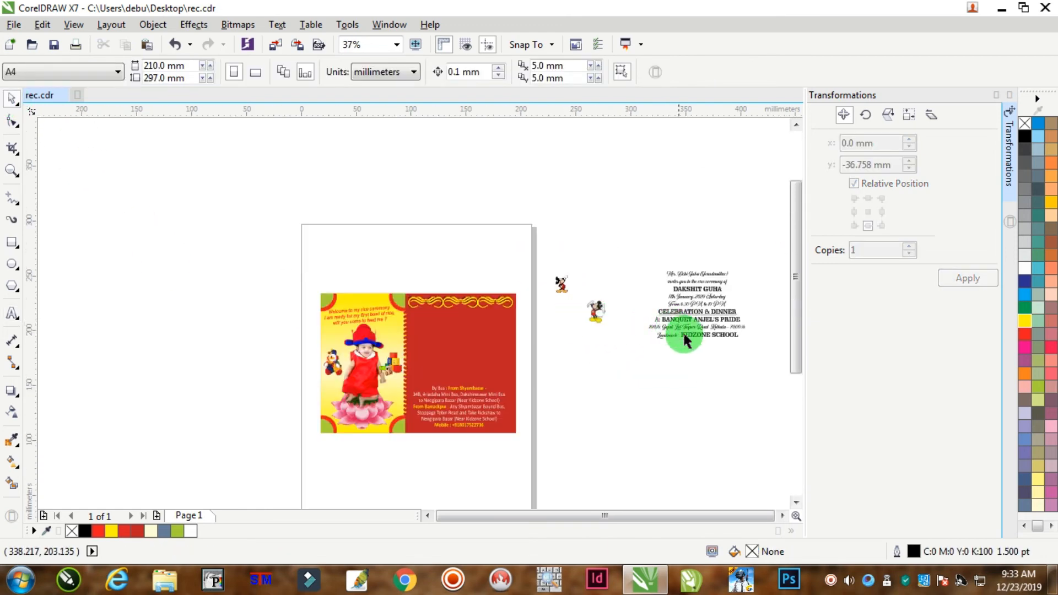
left_click_drag(683, 332, 452, 376)
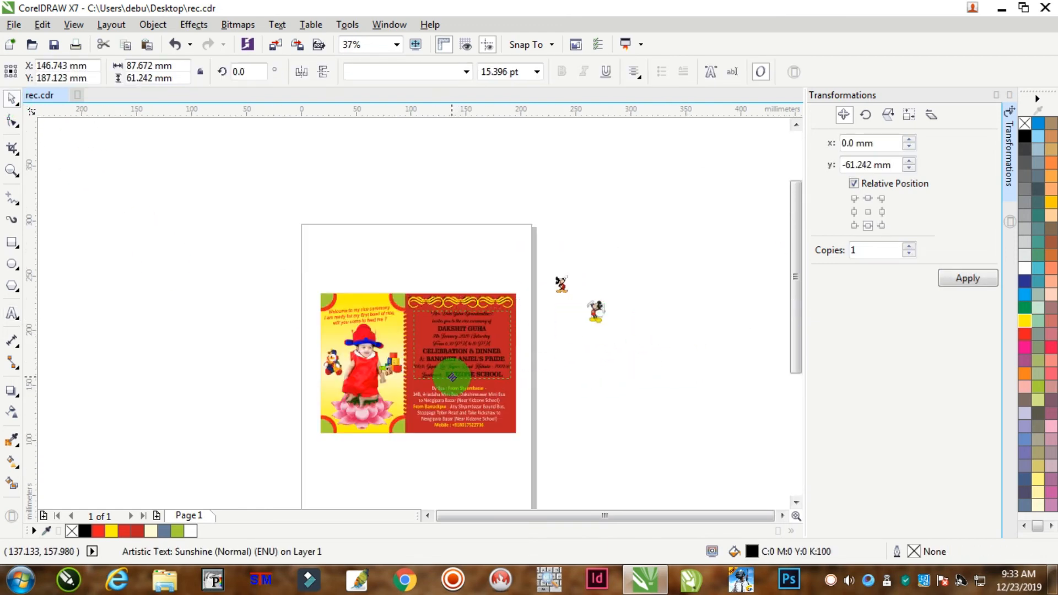
scroll(459, 369, "up", 2)
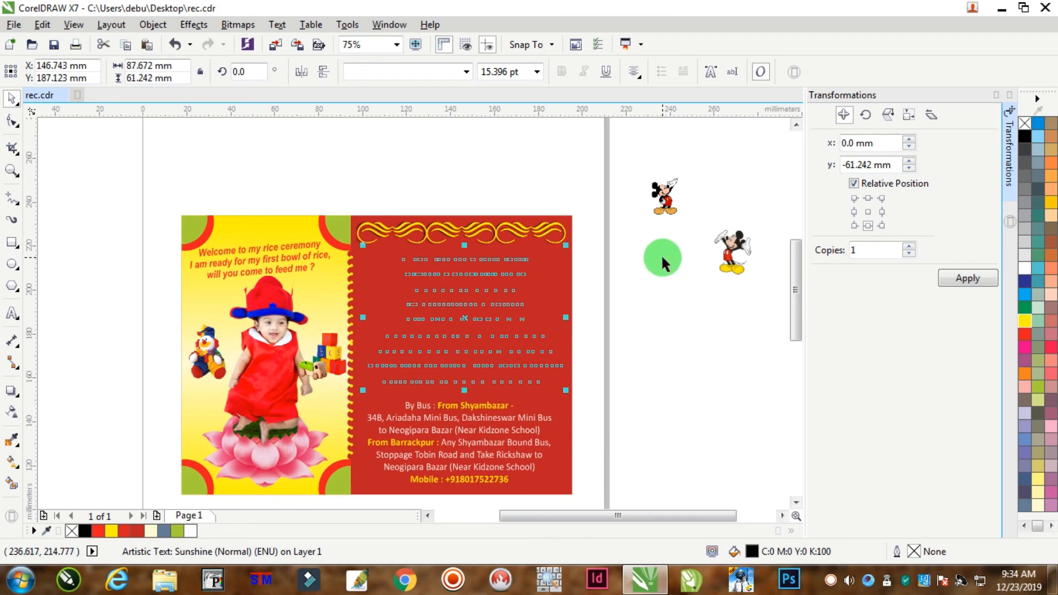
left_click(1023, 269)
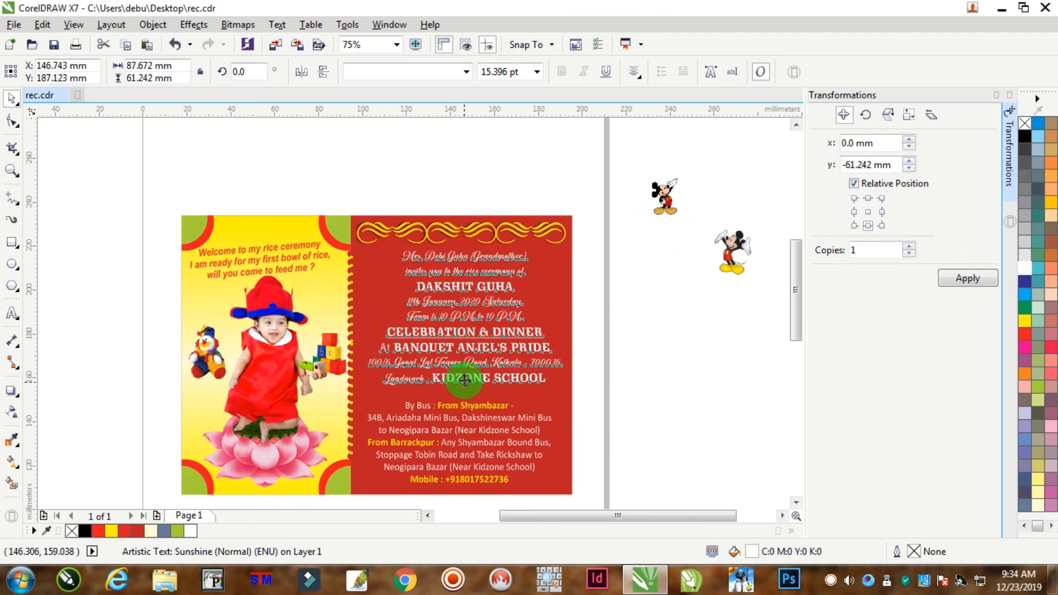
Lower the invitation text slightly below the swash border and centre it horizontally with the directions text
left_click_drag(465, 380, 463, 385)
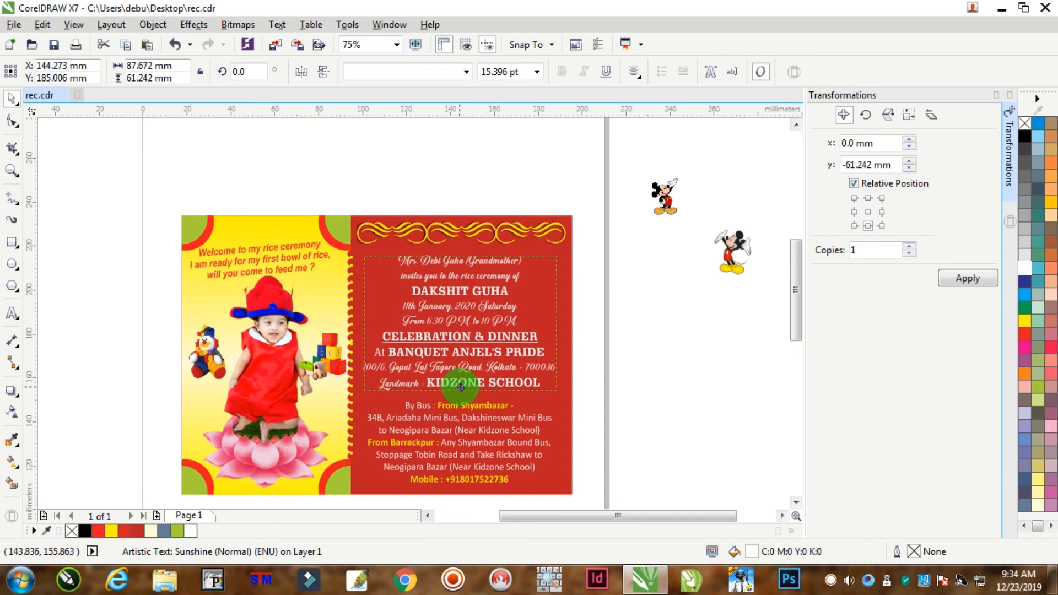
left_click(573, 270)
left_click(476, 381)
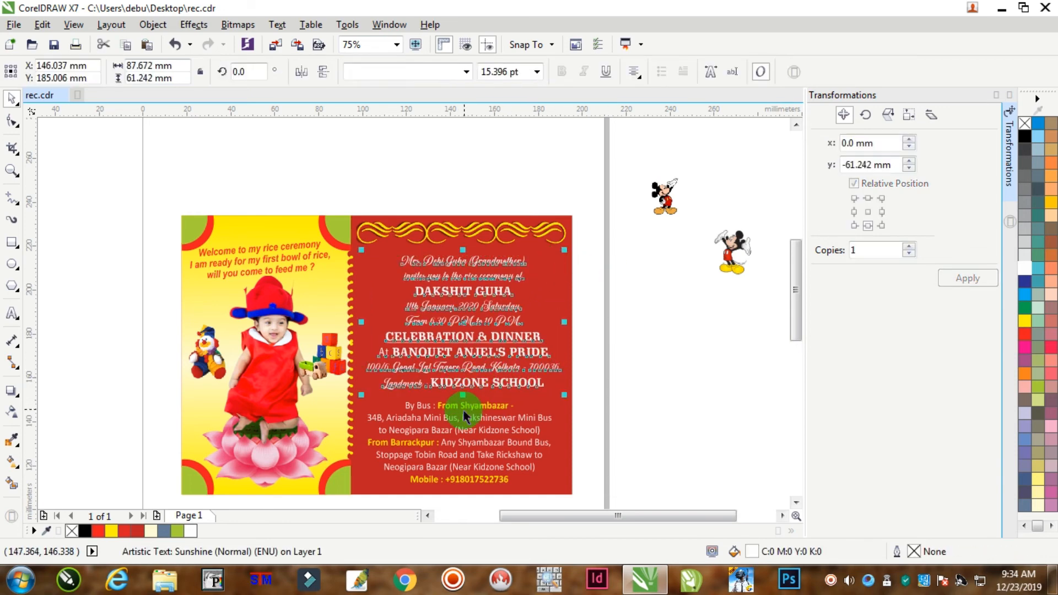
left_click(459, 408, "shift")
key("c")
left_click(467, 261)
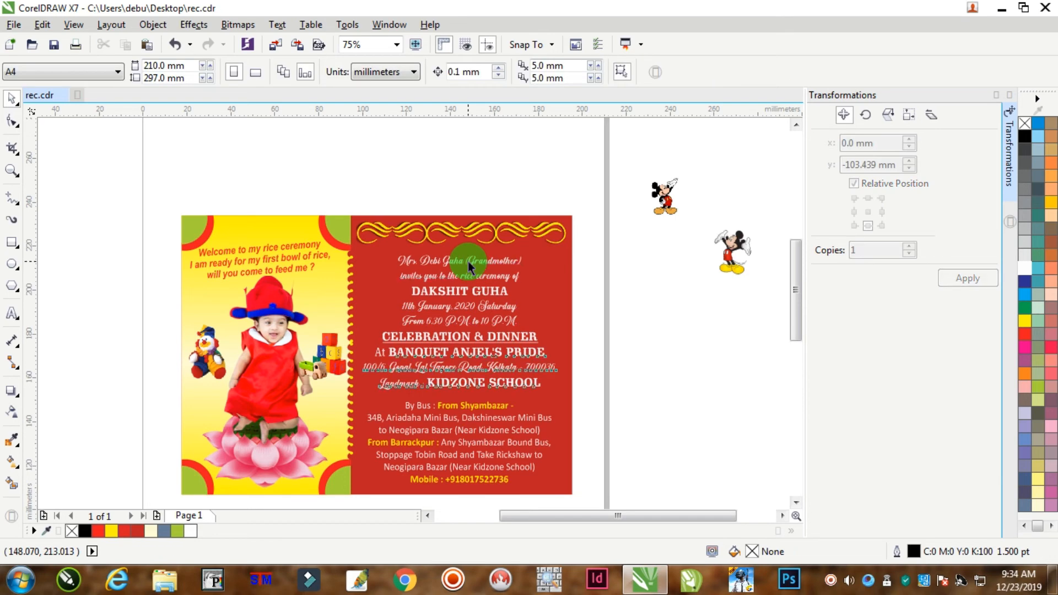
Enlarge the invitation text from its centre to about 90 mm wide and nudge it up slightly
scroll(541, 405, "up", 2)
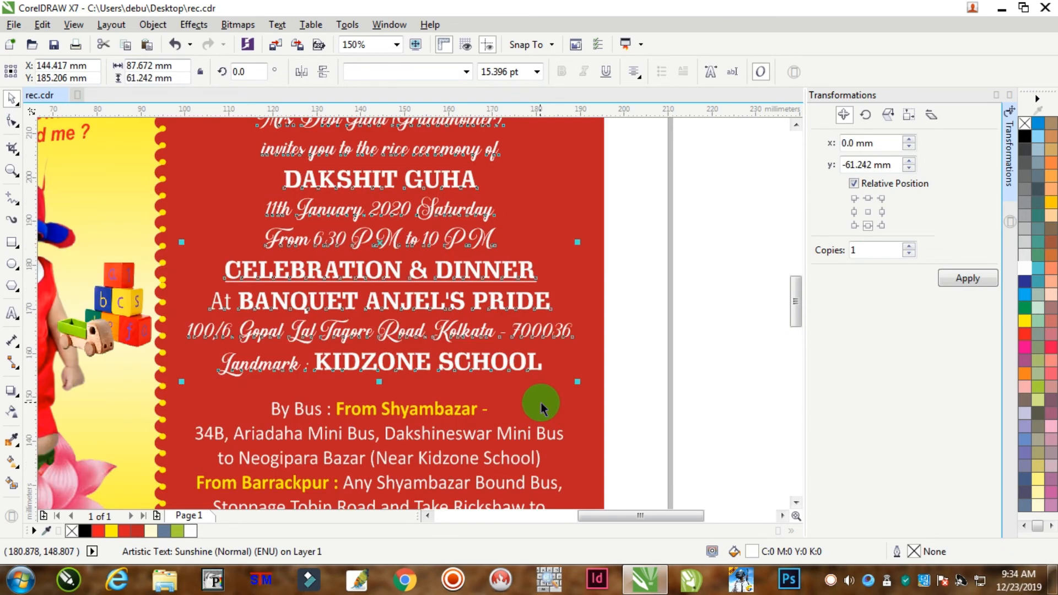
left_click_drag(578, 383, 581, 390)
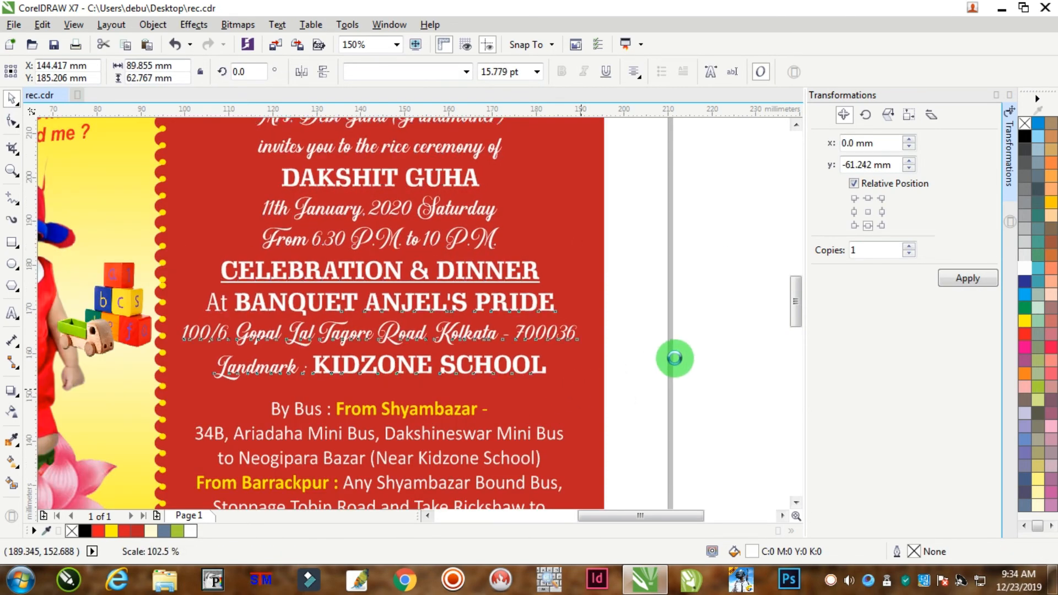
scroll(645, 312, "down", 2)
scroll(549, 252, "up", 2)
key("Up")
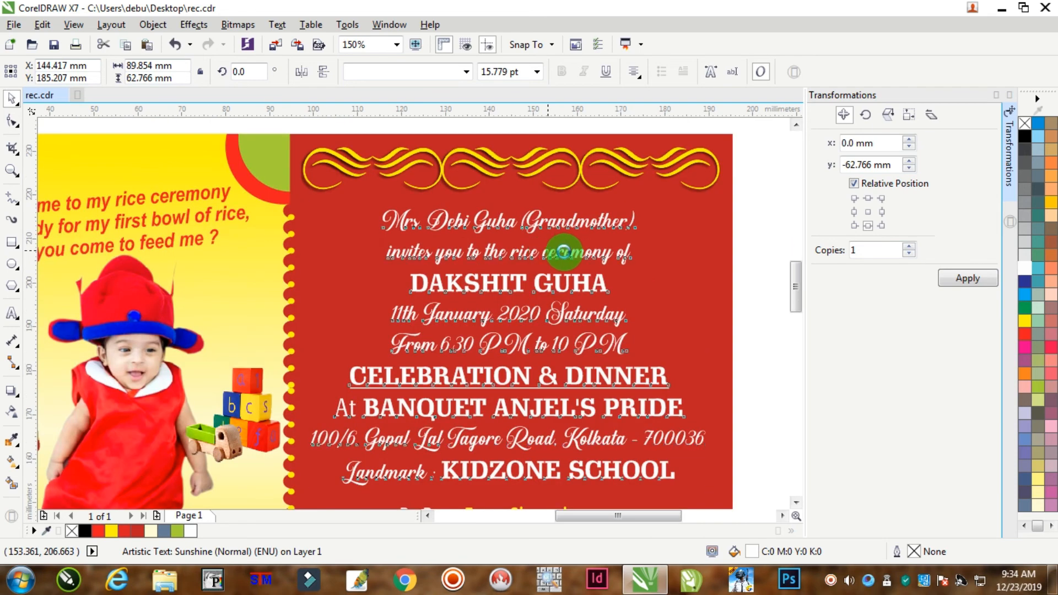
Colour the grandmother's name line and the "invites you to the rice ceremony of" line of the invitation text yellow
left_click(12, 315)
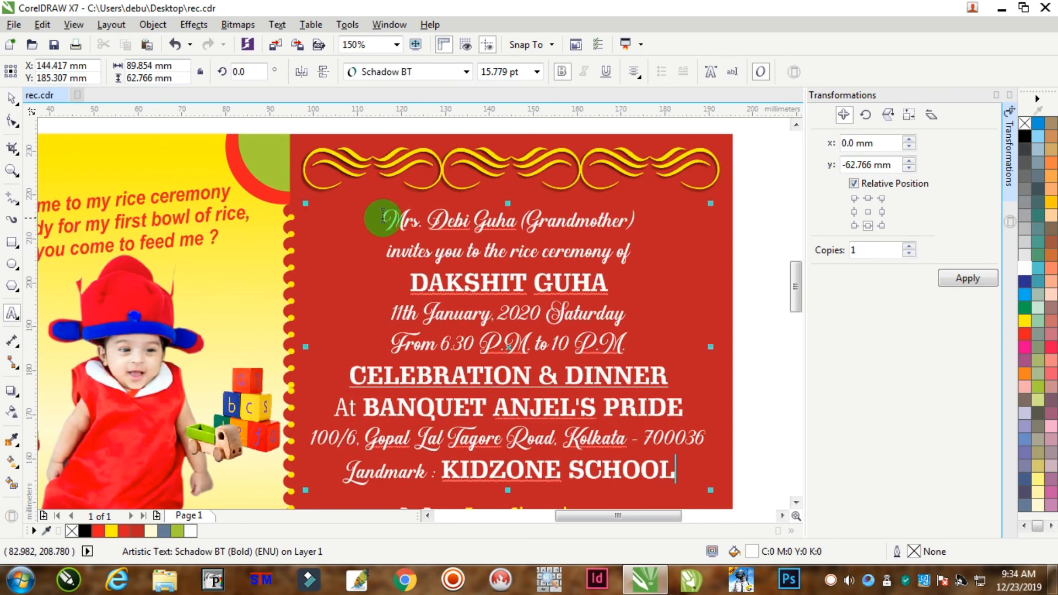
left_click(446, 251)
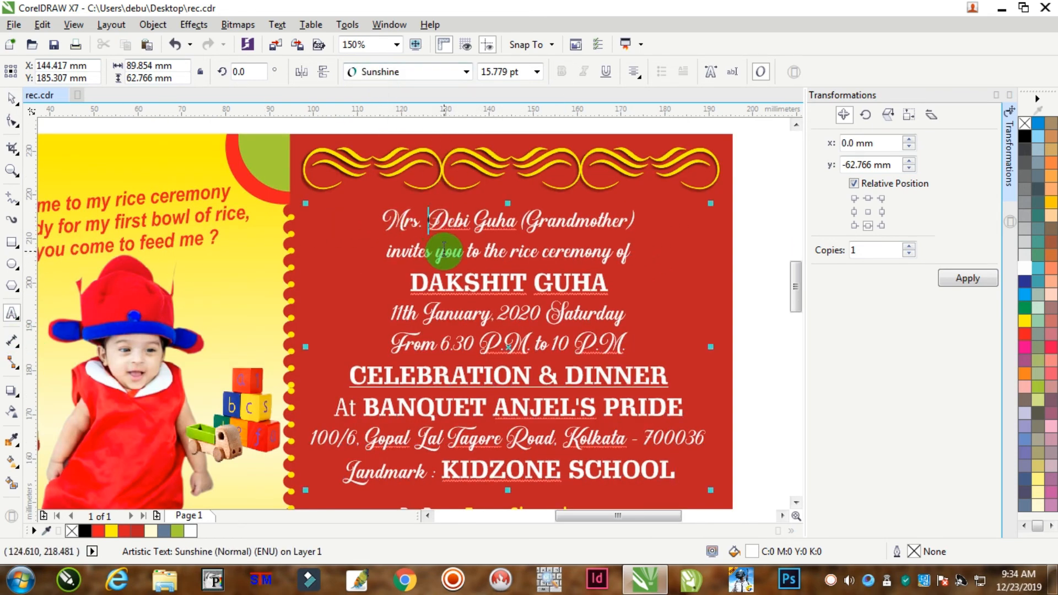
left_click_drag(386, 215, 664, 218)
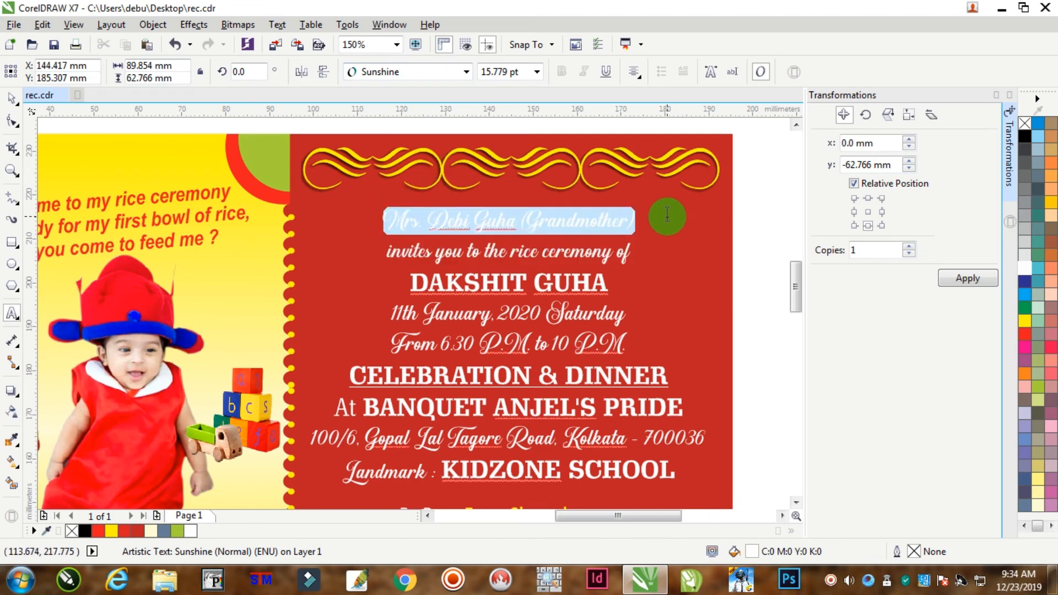
left_click(1024, 320)
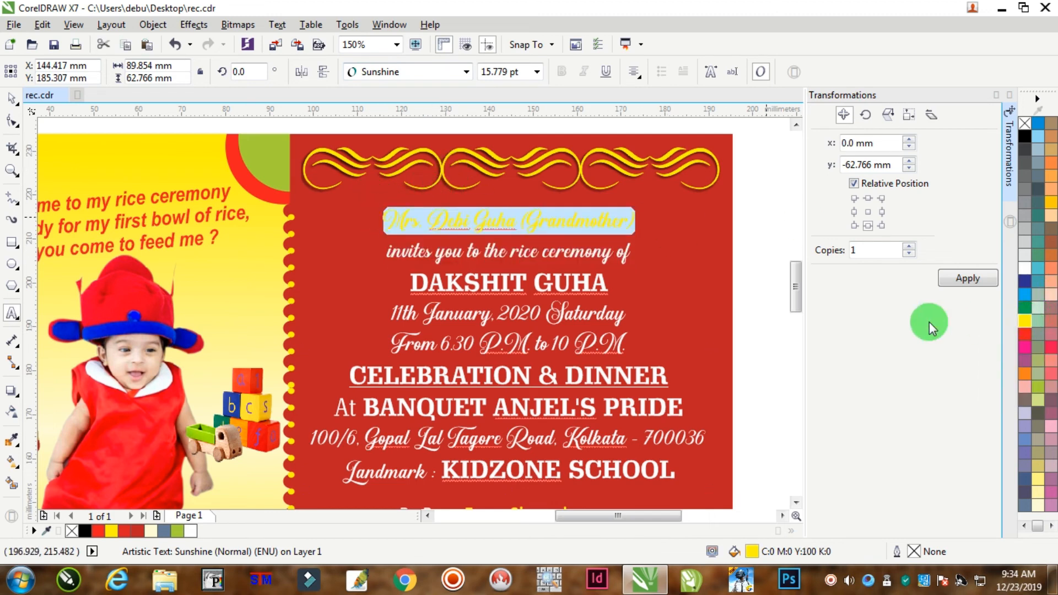
left_click(451, 259)
left_click(391, 258)
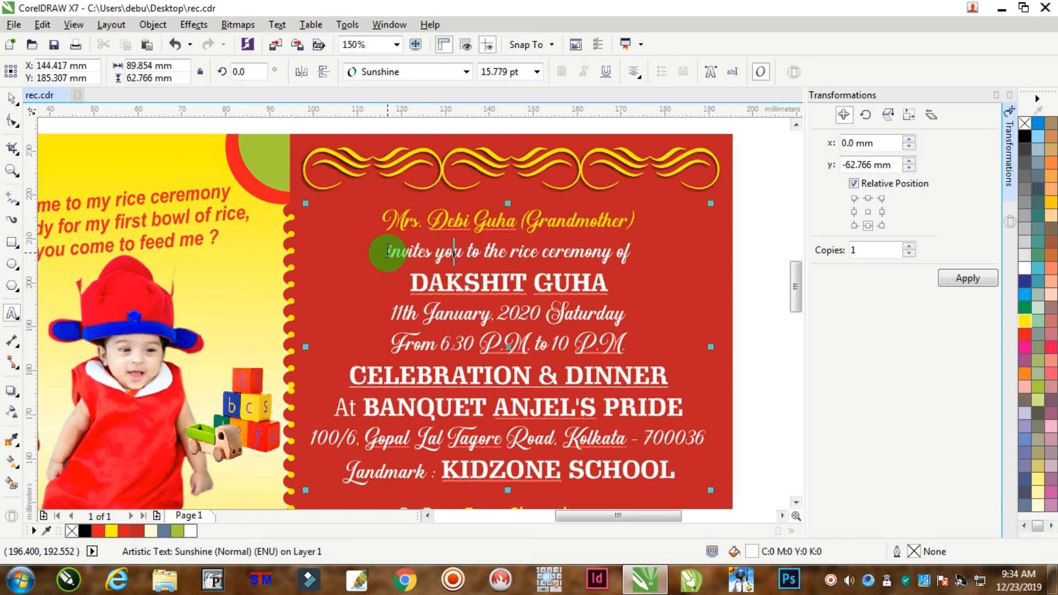
left_click_drag(388, 252, 664, 254)
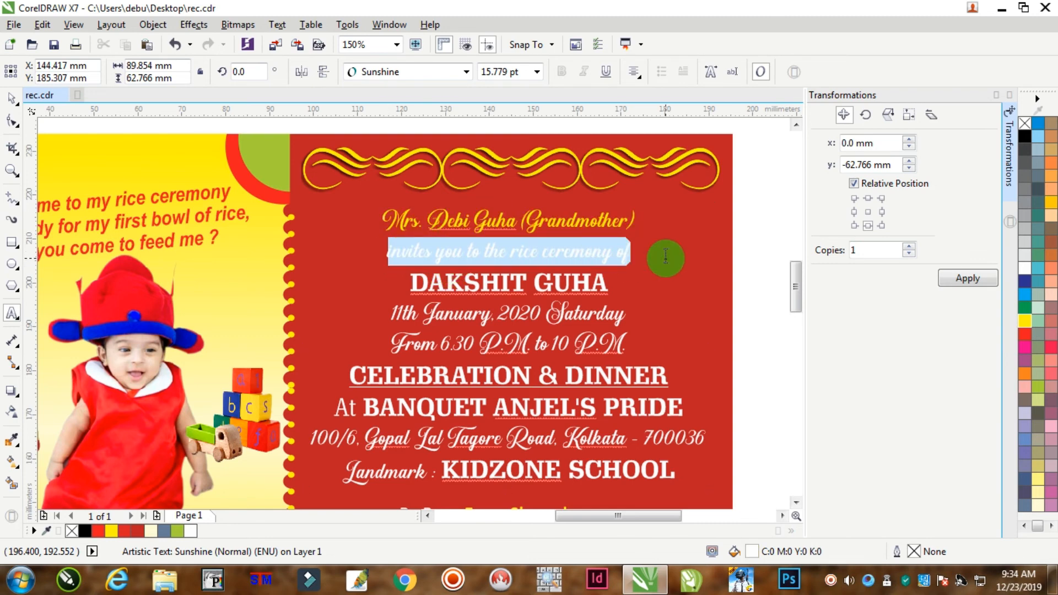
left_click(1024, 320)
Colour the date and time lines and the word "At" before the banquet name yellow in the invitation text
left_click(402, 313)
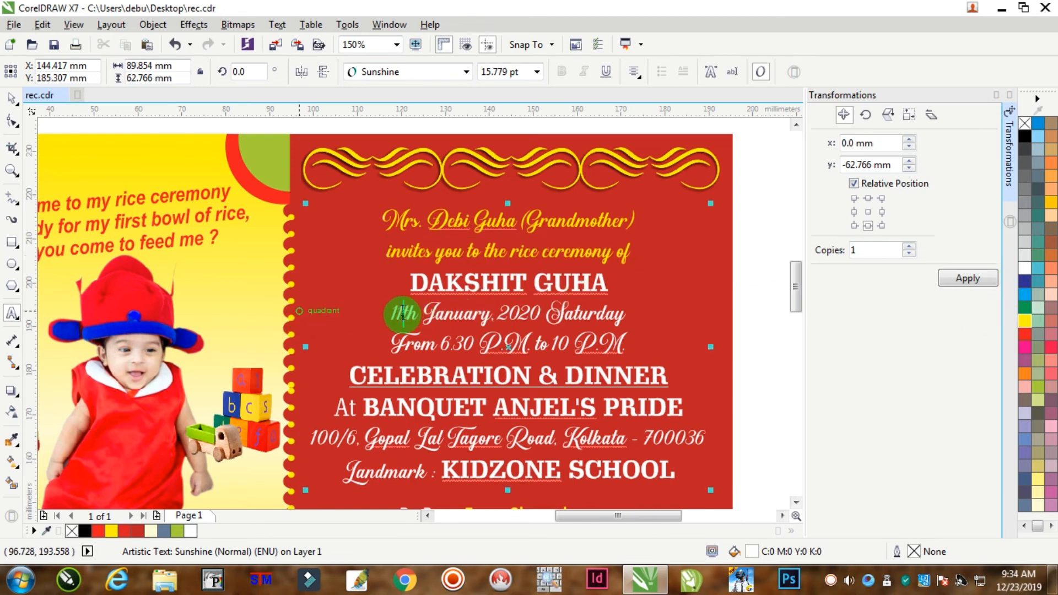
left_click_drag(394, 313, 678, 342)
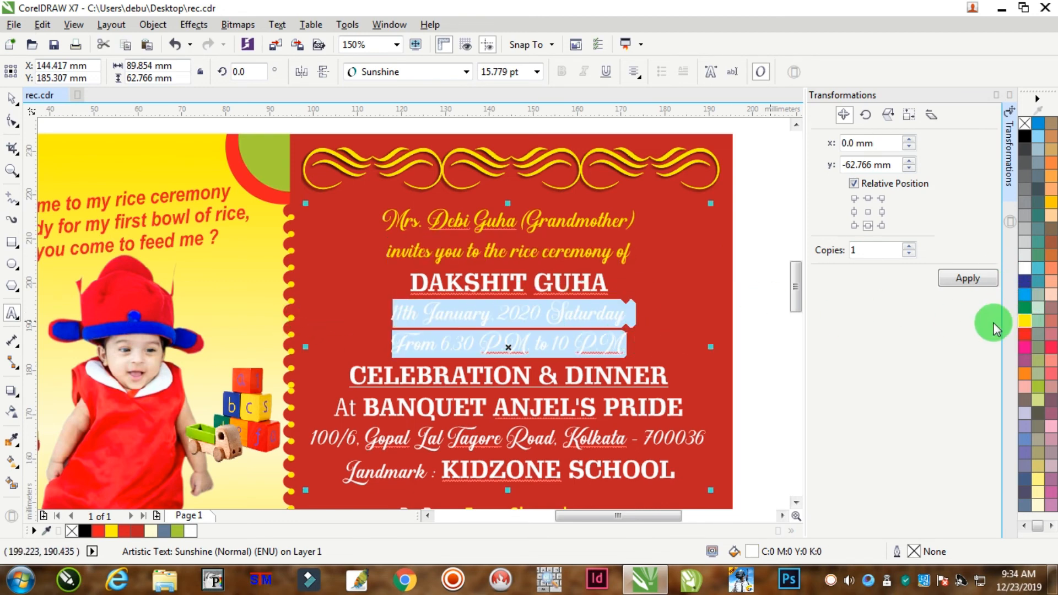
left_click(1024, 319)
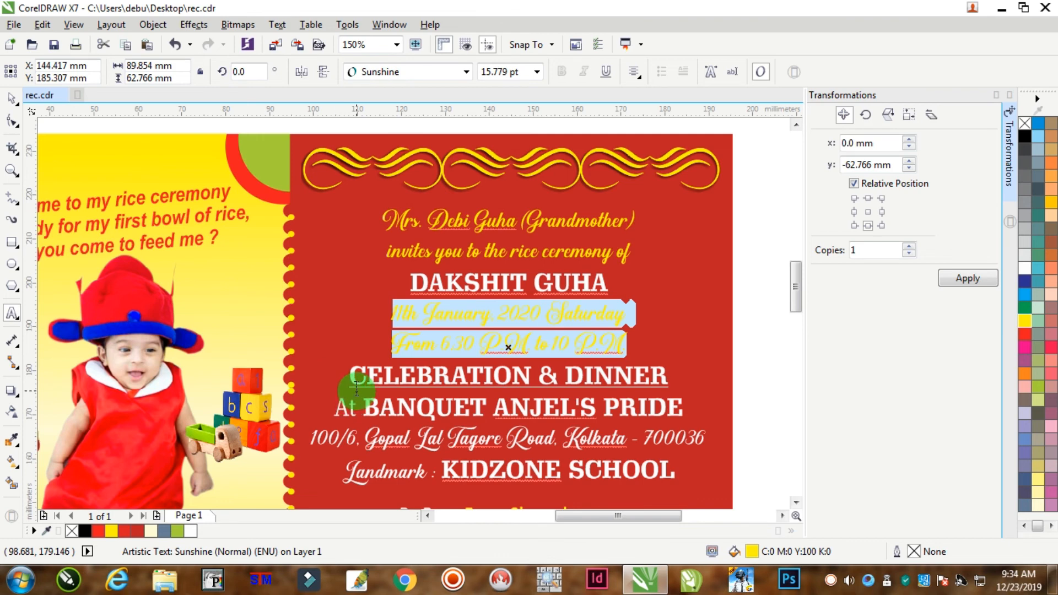
left_click_drag(357, 408, 318, 406)
left_click(987, 284)
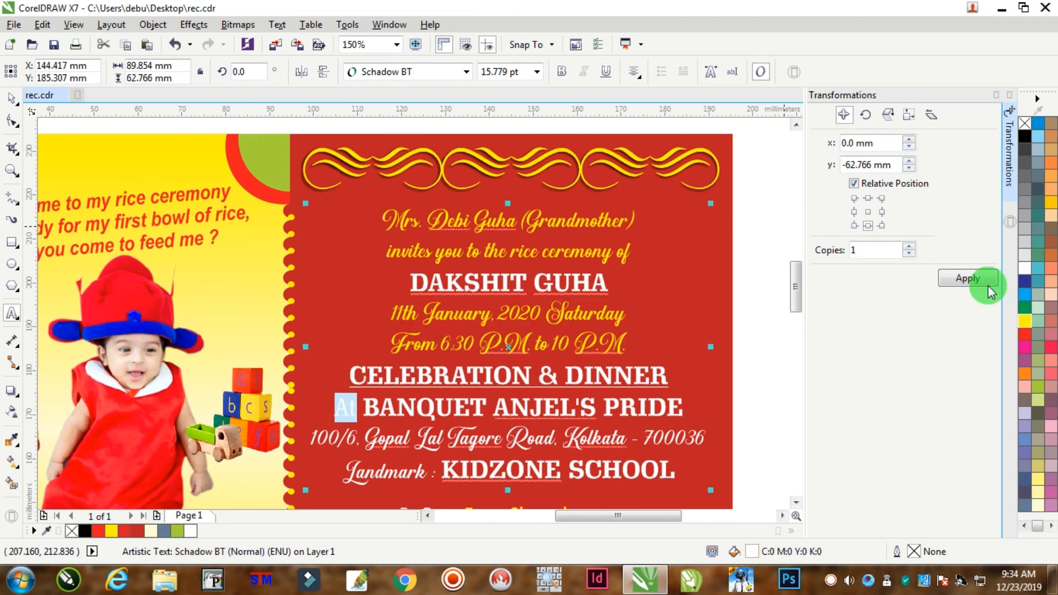
left_click(1026, 324)
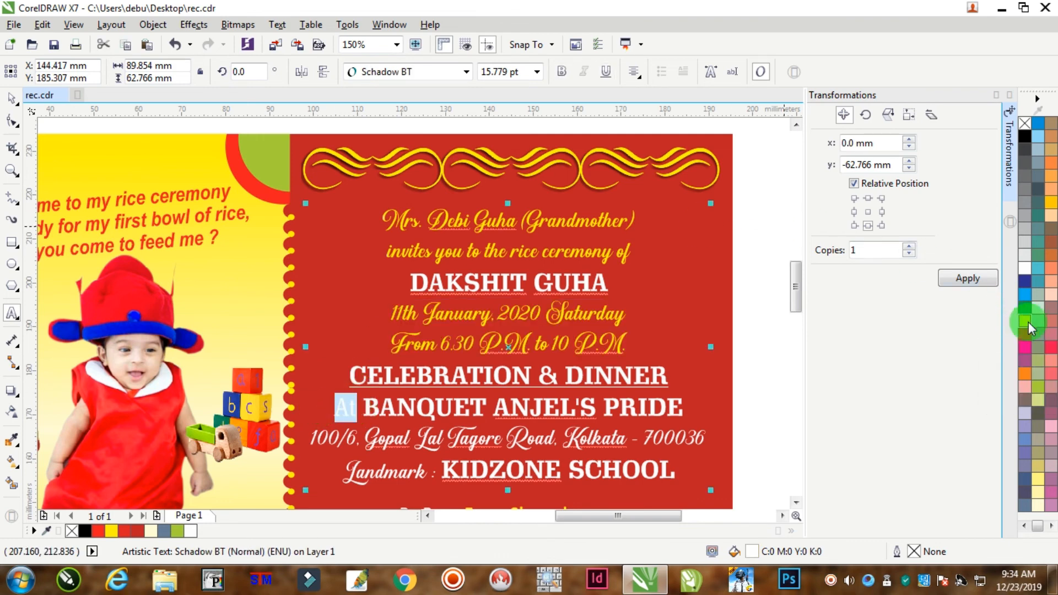
Colour the venue address line and the "Landmark :" label yellow in the invitation text
left_click(439, 438)
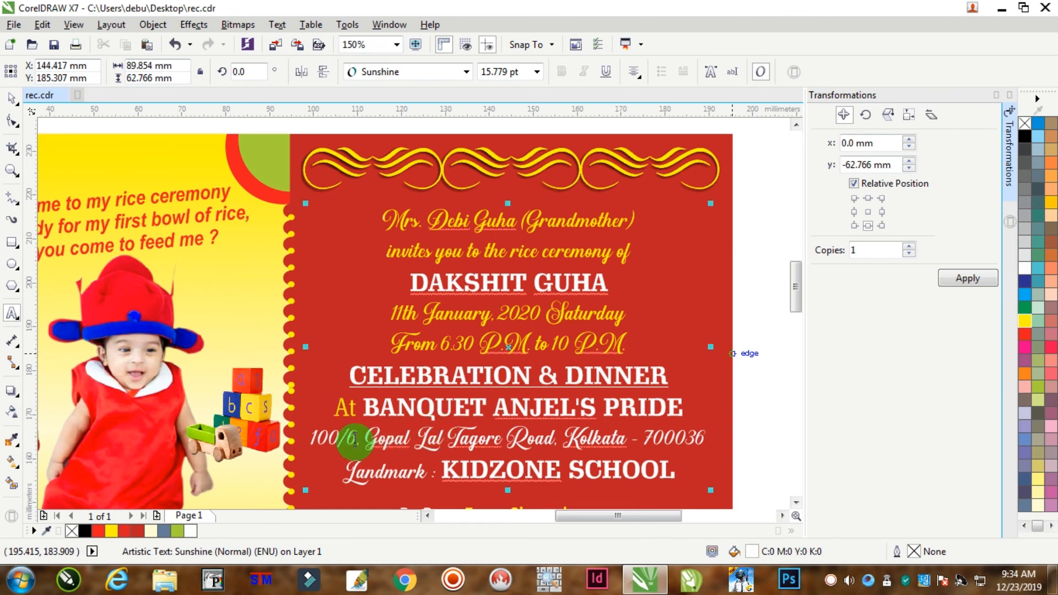
left_click_drag(440, 473, 313, 439)
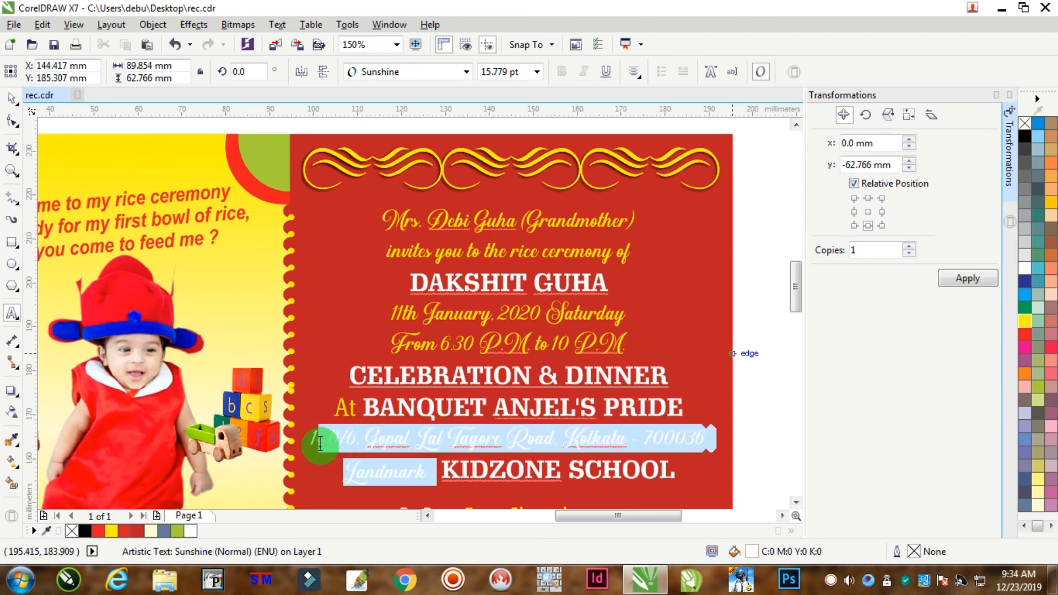
left_click(1024, 320)
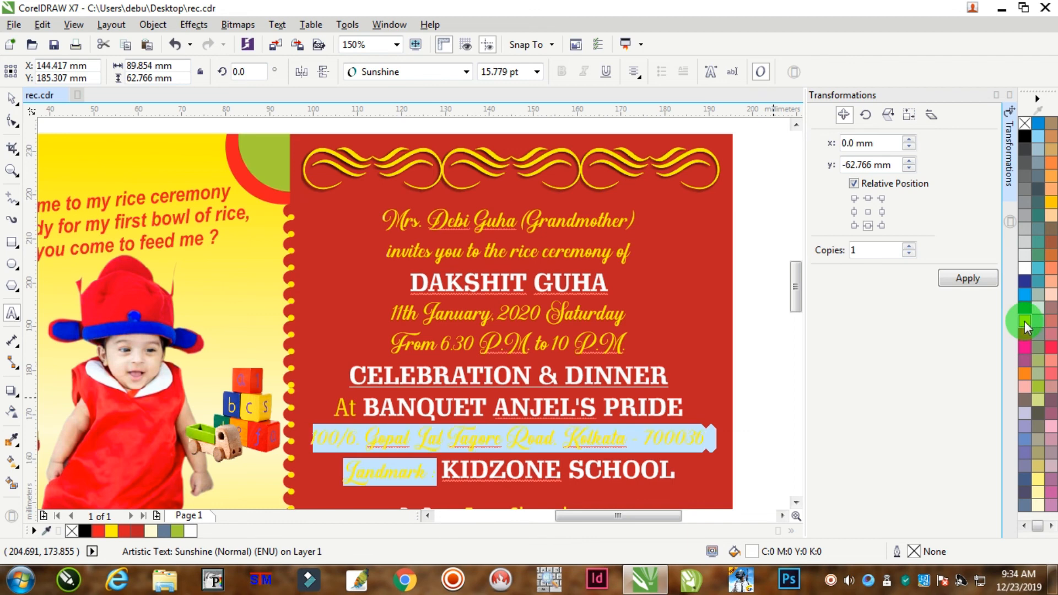
left_click(580, 396)
Move the Mickey Mouse image with one raised hand from outside the page onto the red panel, left of the invitation text
scroll(579, 389, "down", 2)
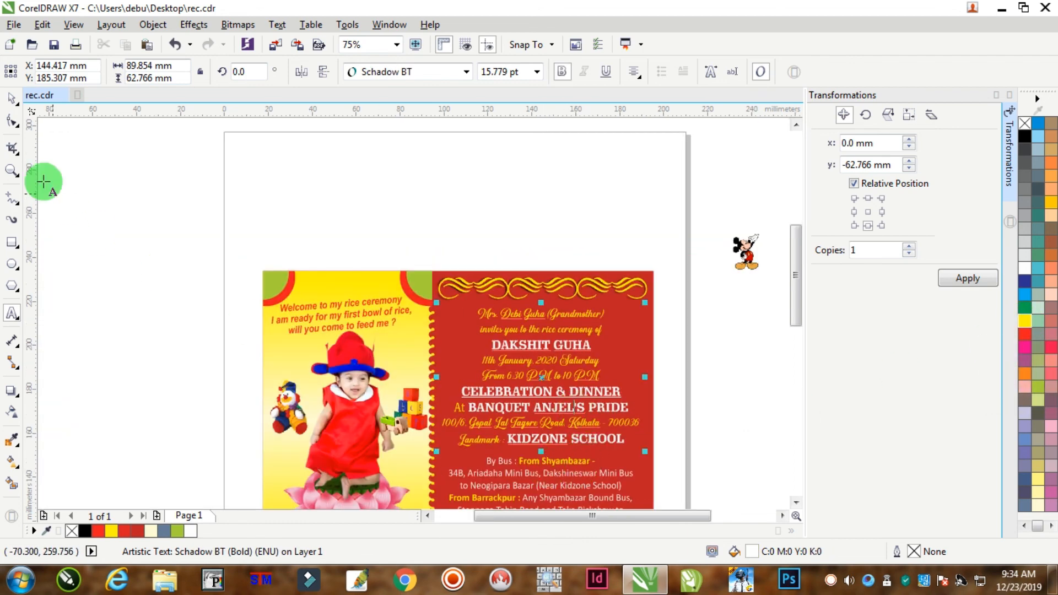
scroll(592, 336, "down", 4)
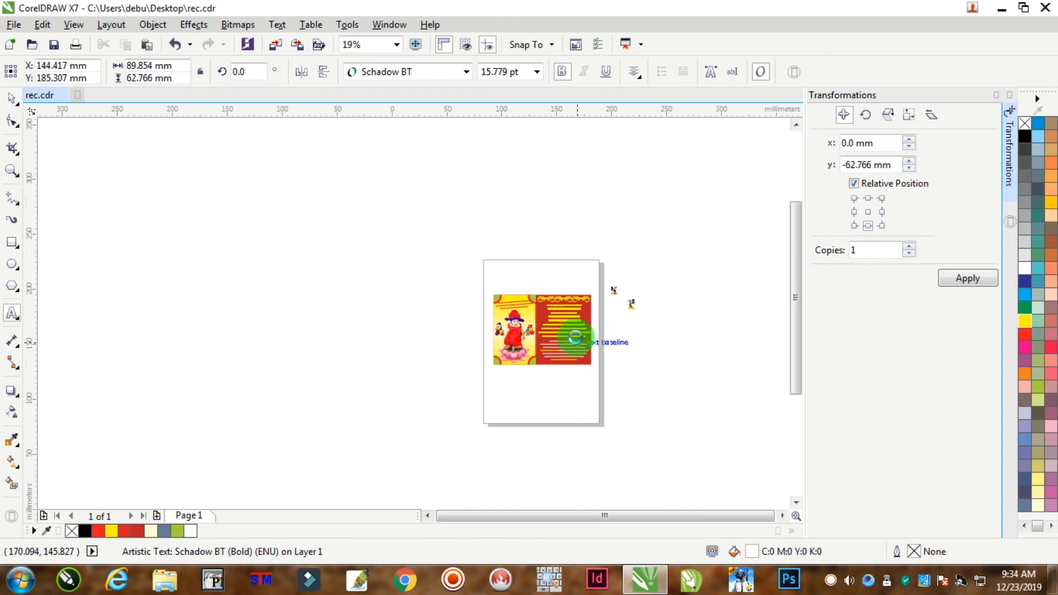
scroll(576, 333, "up", 4)
left_click(11, 97)
left_click(709, 151)
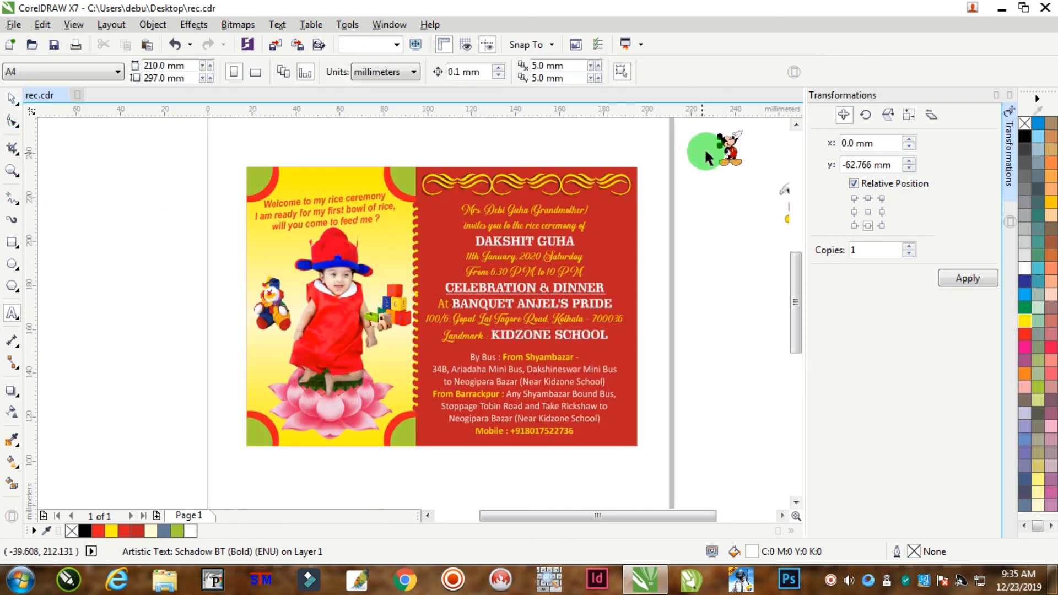
left_click_drag(727, 160, 446, 244)
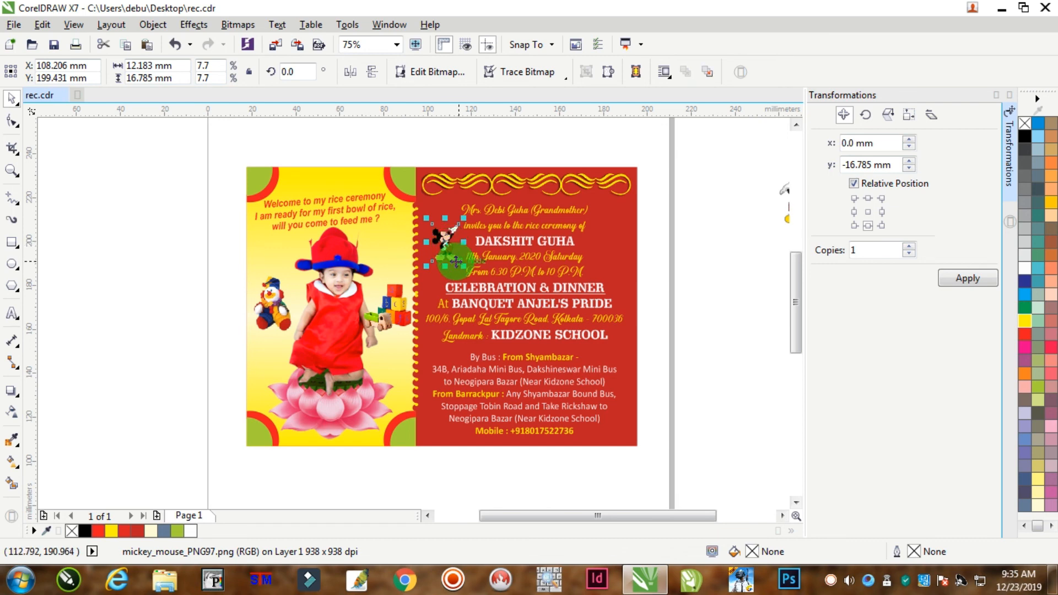
Enlarge the Mickey Mouse image to about 14 mm wide and lower it between the scalloped divider and the date lines
scroll(462, 267, "up", 2)
left_click_drag(465, 268, 478, 282)
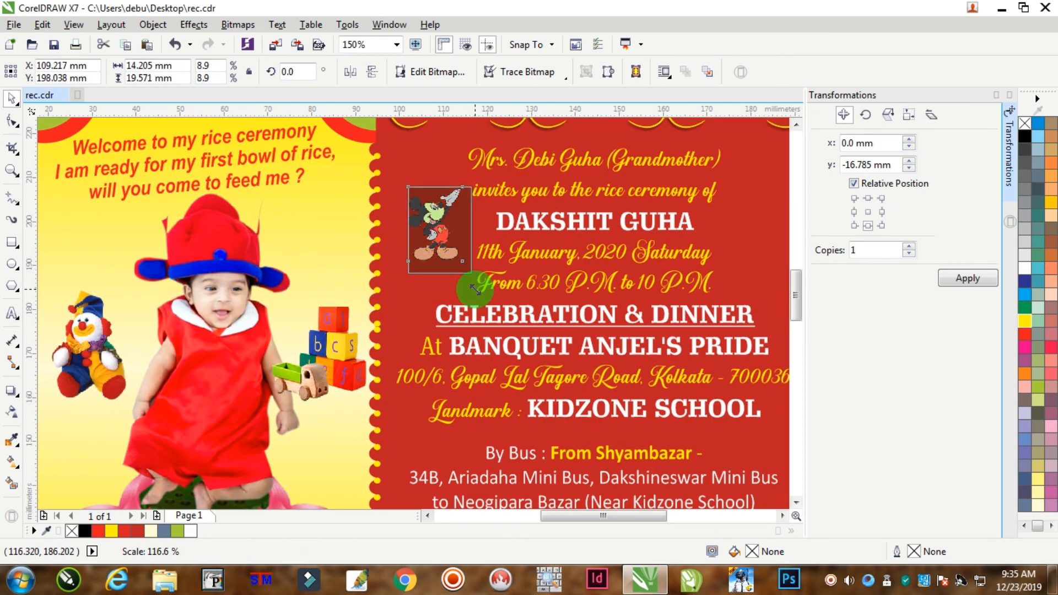
scroll(437, 207, "up", 4)
left_click_drag(437, 206, 410, 268)
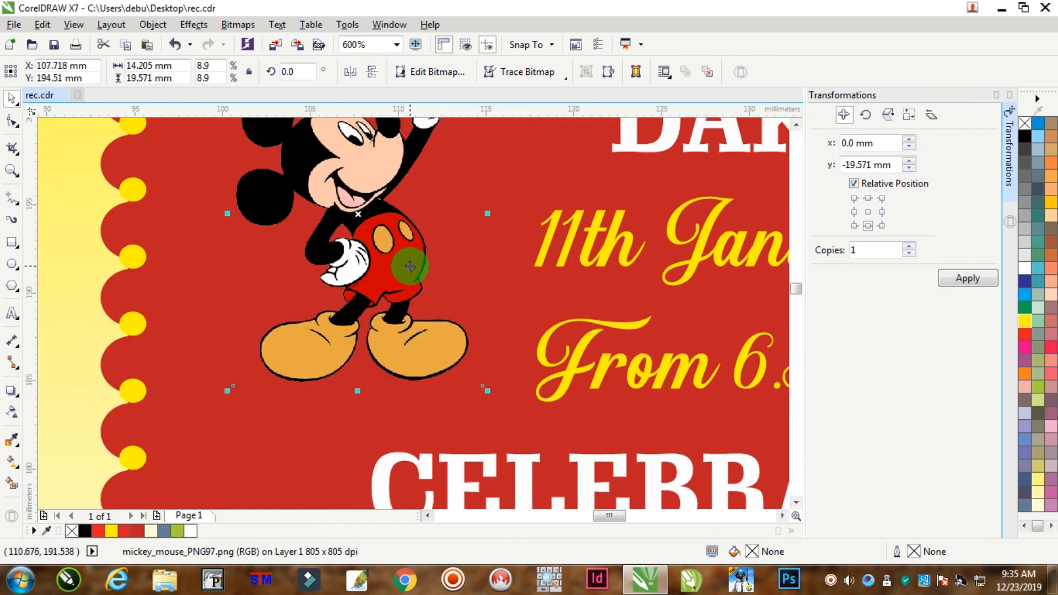
scroll(555, 213, "down", 8)
left_click(531, 236)
Move the second Mickey Mouse image from outside the page onto the red panel, right of the baby's name and date lines
scroll(577, 239, "up", 4)
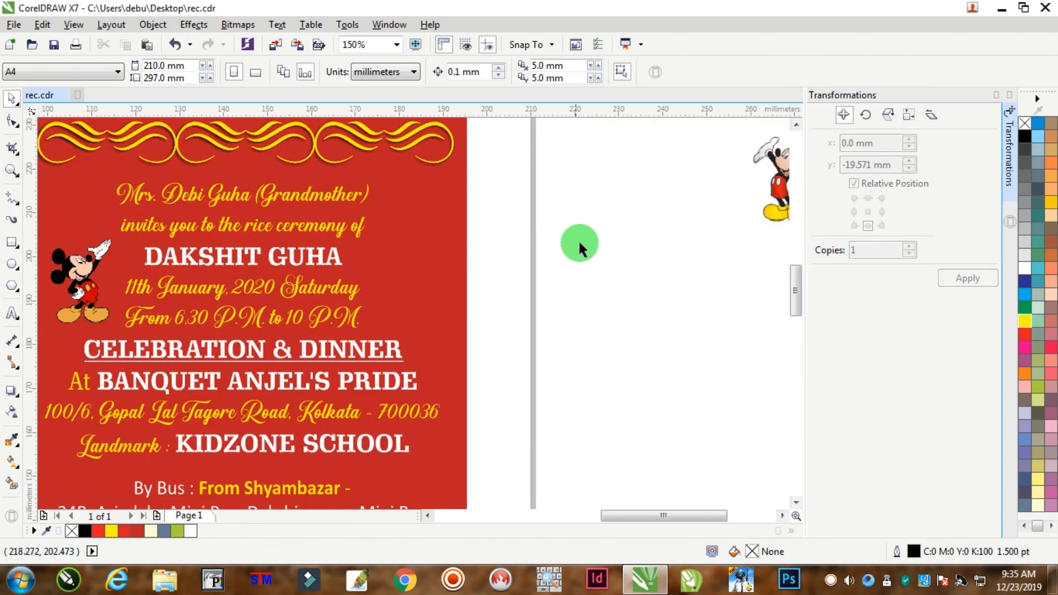
left_click_drag(772, 184, 442, 270)
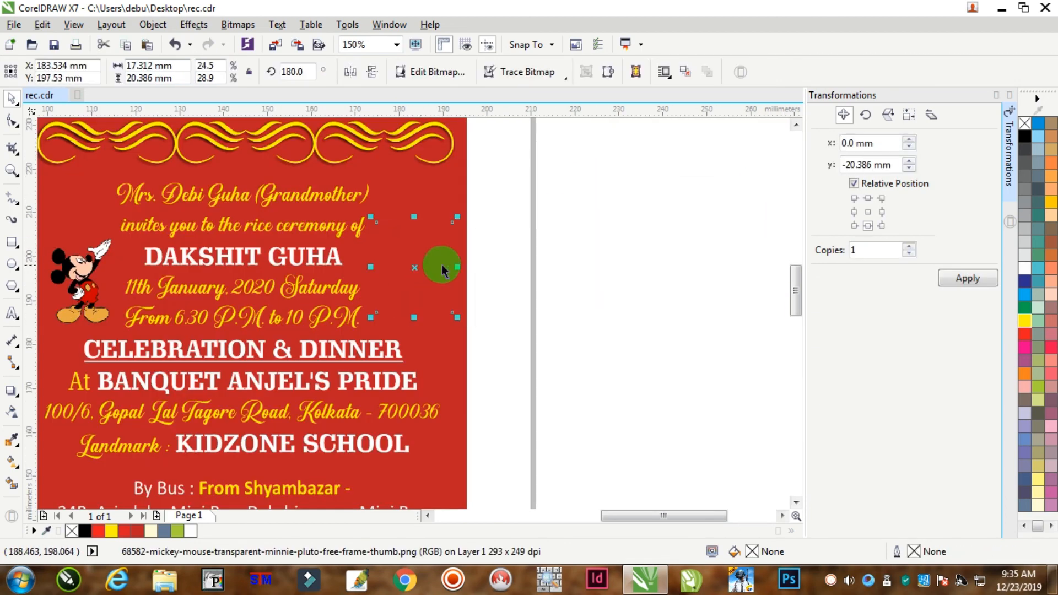
left_click(554, 251)
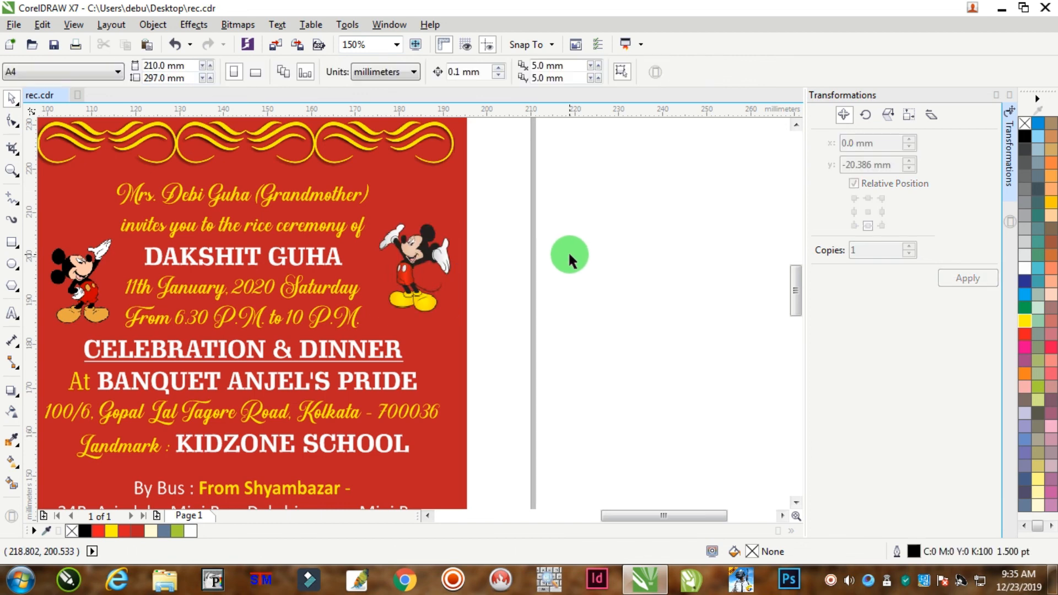
Frame the whole invitation card in the view to check its overall layout
scroll(567, 251, "down", 6)
scroll(532, 300, "up", 2)
scroll(485, 259, "up", 2)
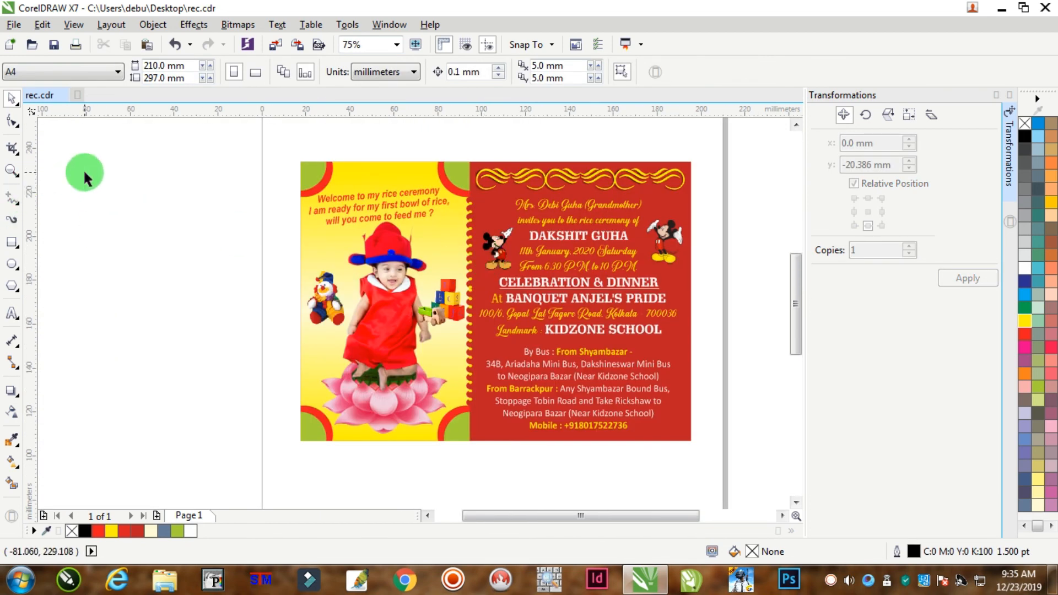
left_click(12, 170)
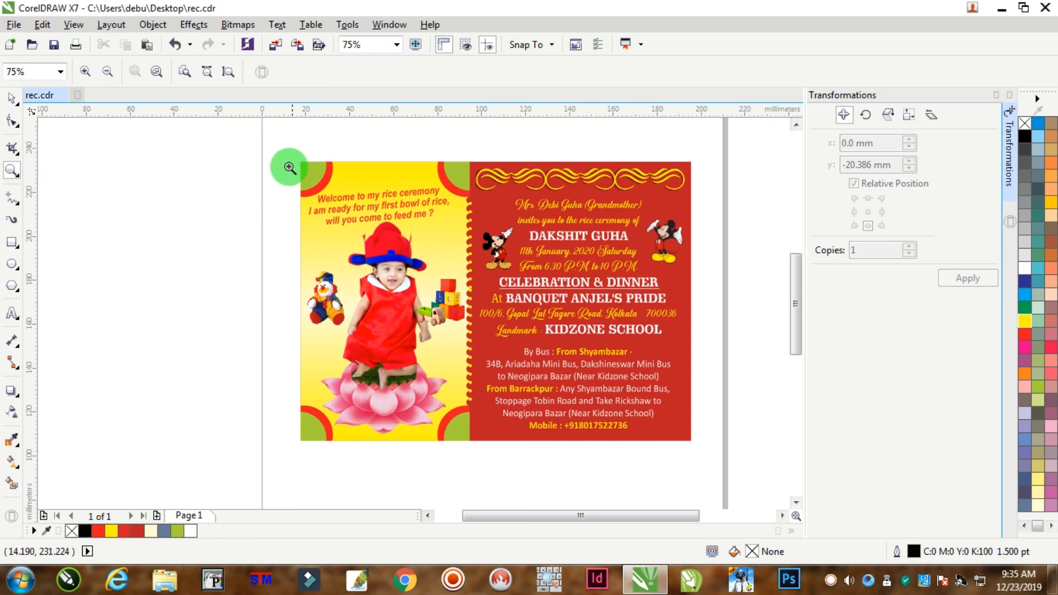
left_click_drag(285, 155, 716, 452)
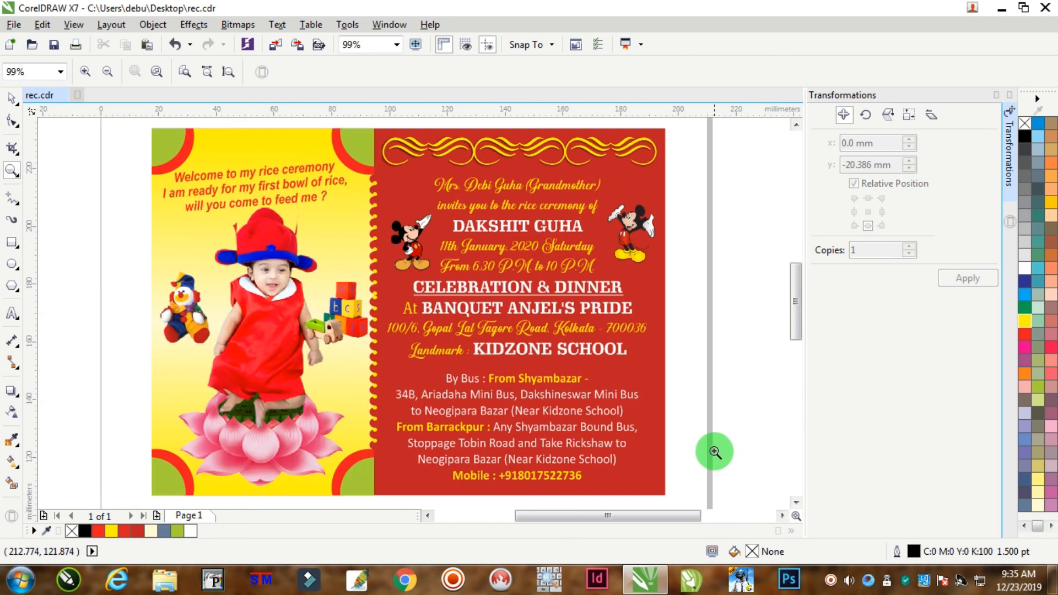